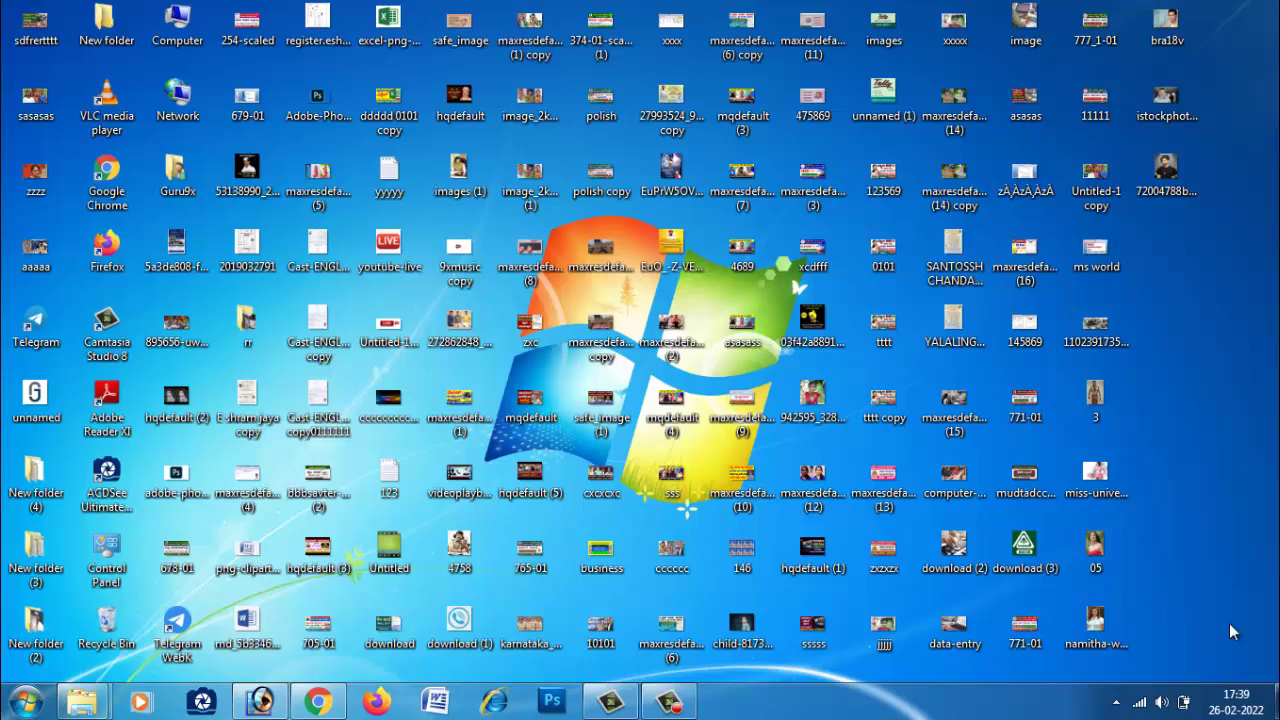
Step: Launch Adobe Photoshop 7.0 from the Start menu's All Programs list
left_click(27, 702)
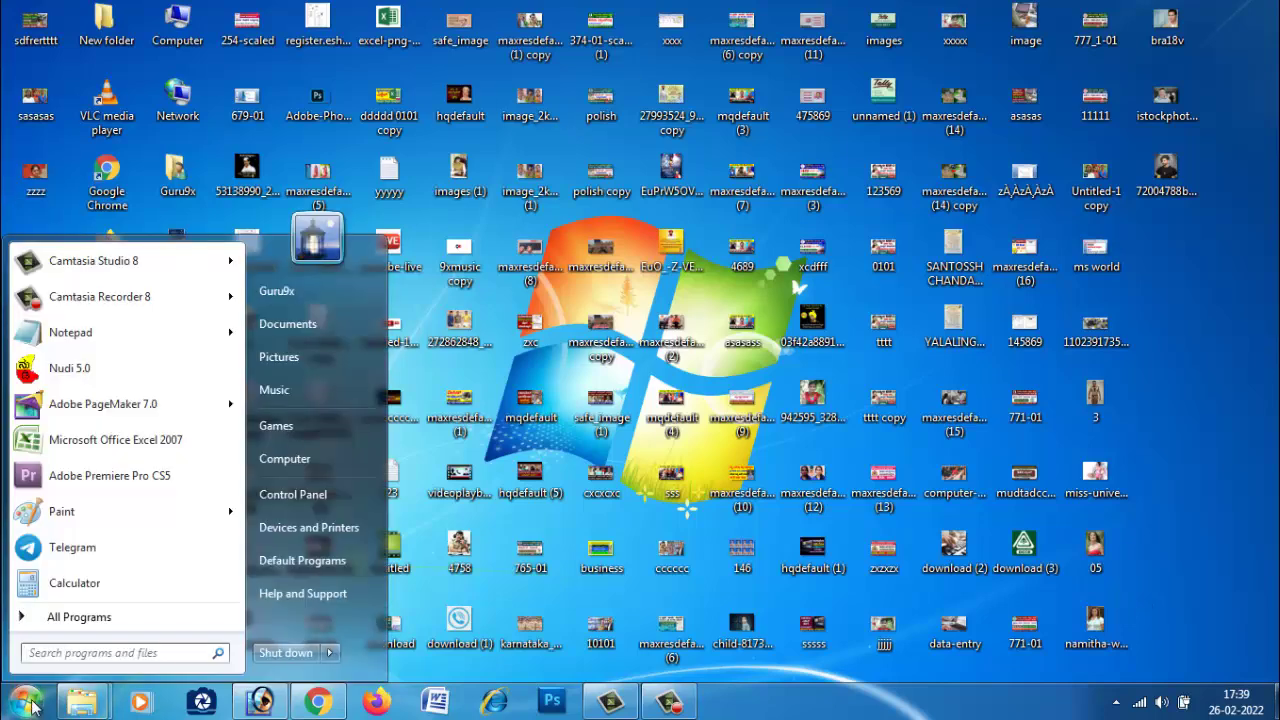
left_click(55, 618)
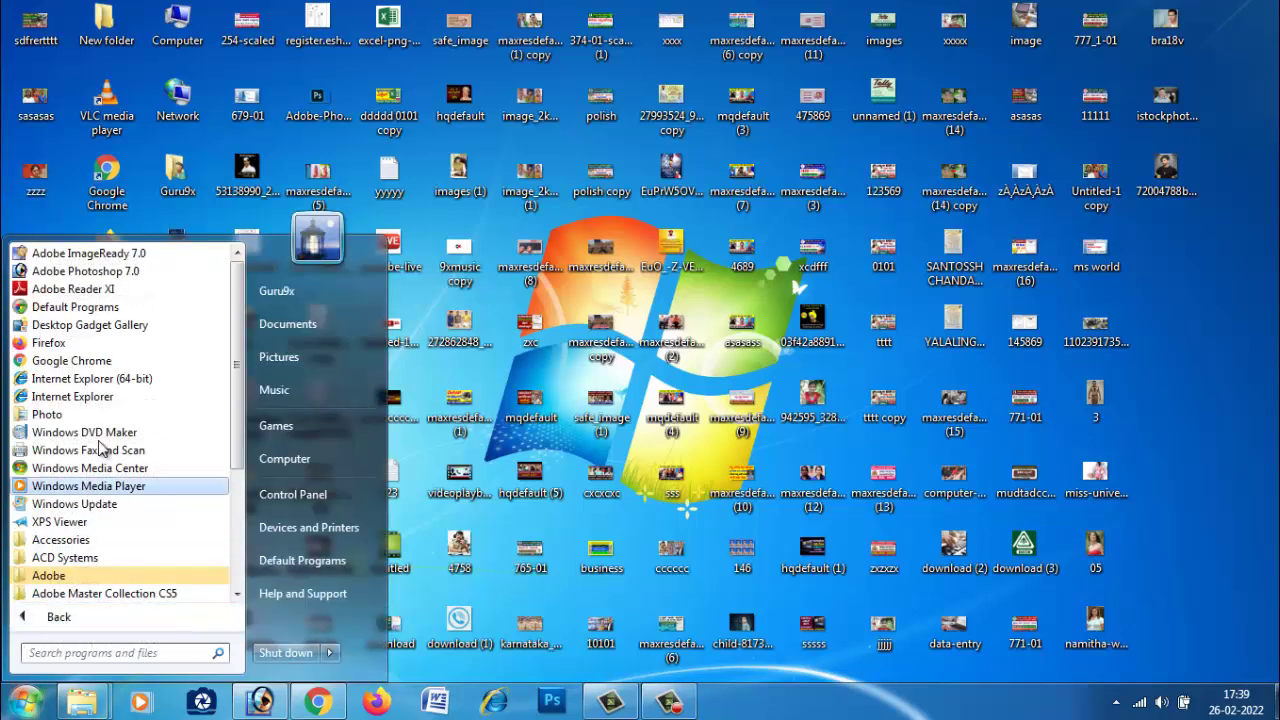
left_click(85, 271)
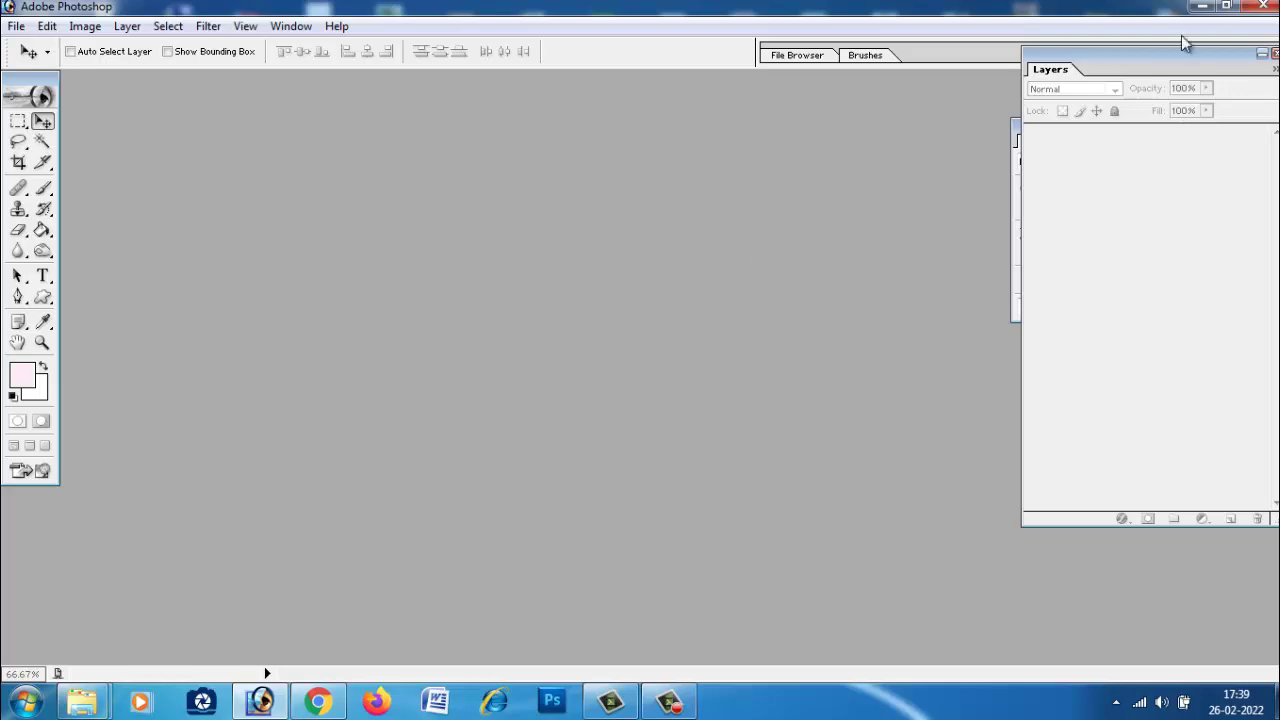
Step: Minimize Photoshop and preview the man's portrait and the Miss Universe 2009 photo in ACDSee, then close the viewer
left_click(1203, 10)
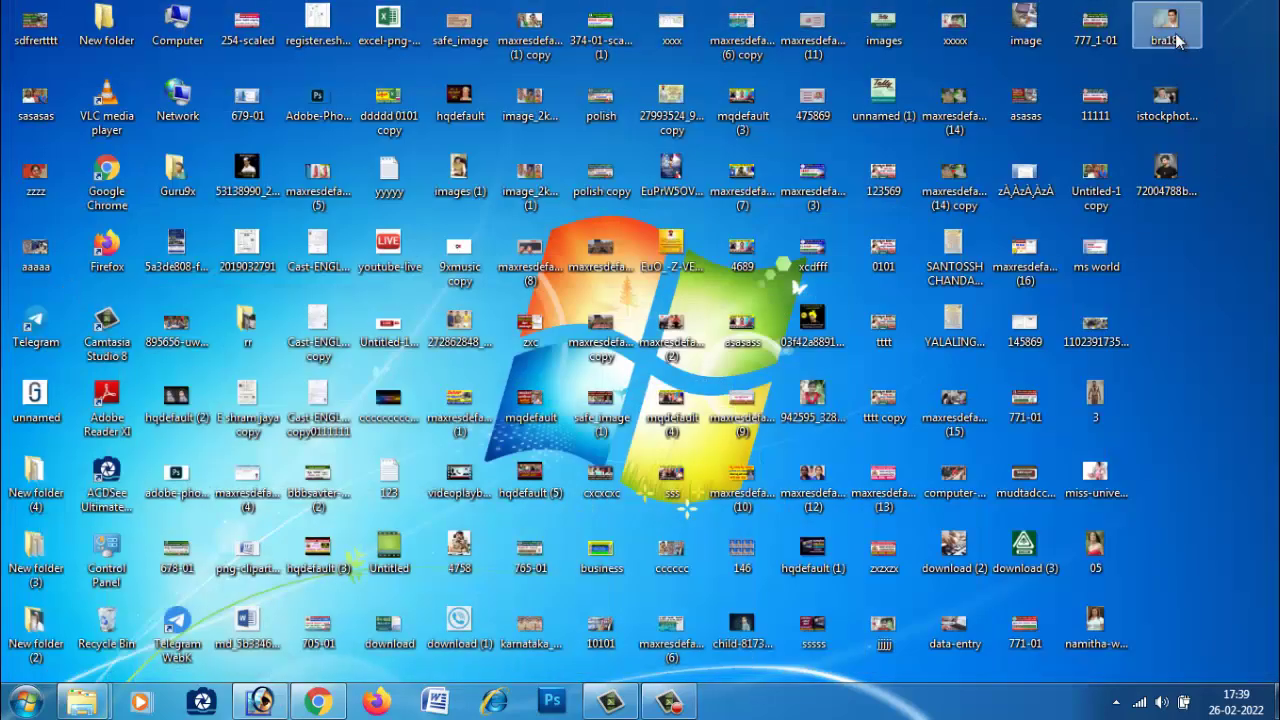
double_click(1155, 176)
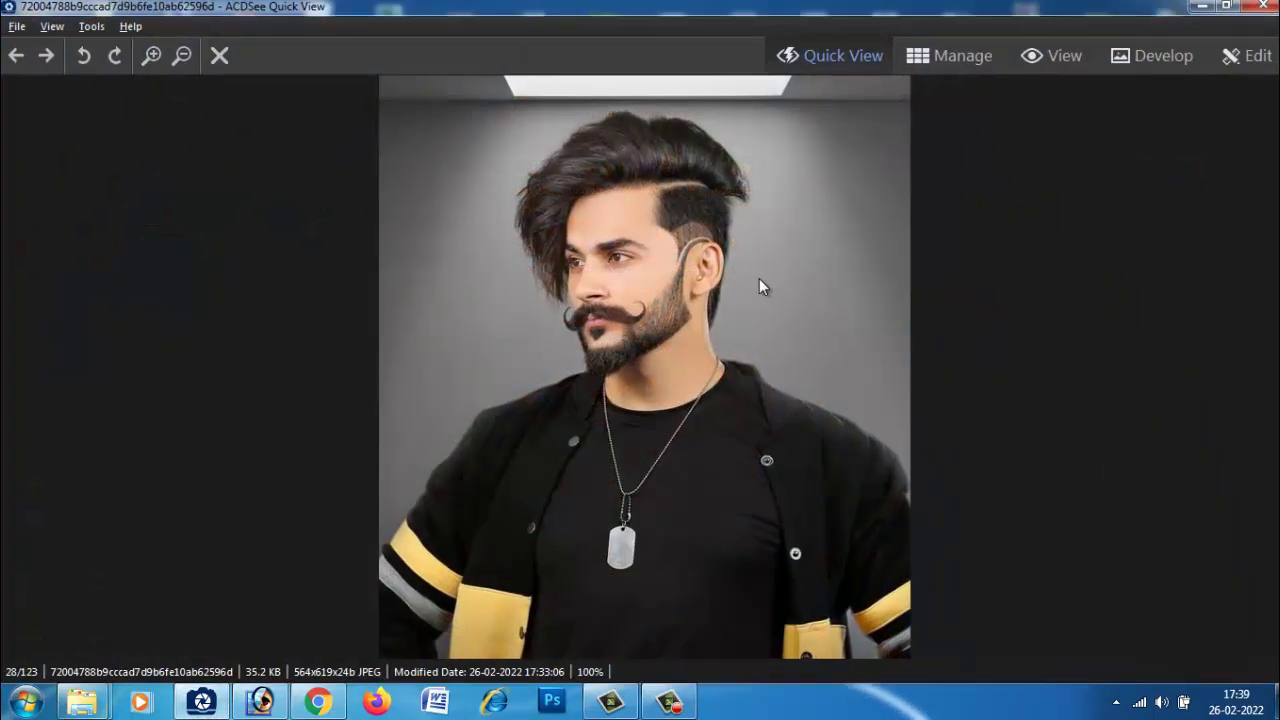
left_click(1261, 6)
double_click(1095, 478)
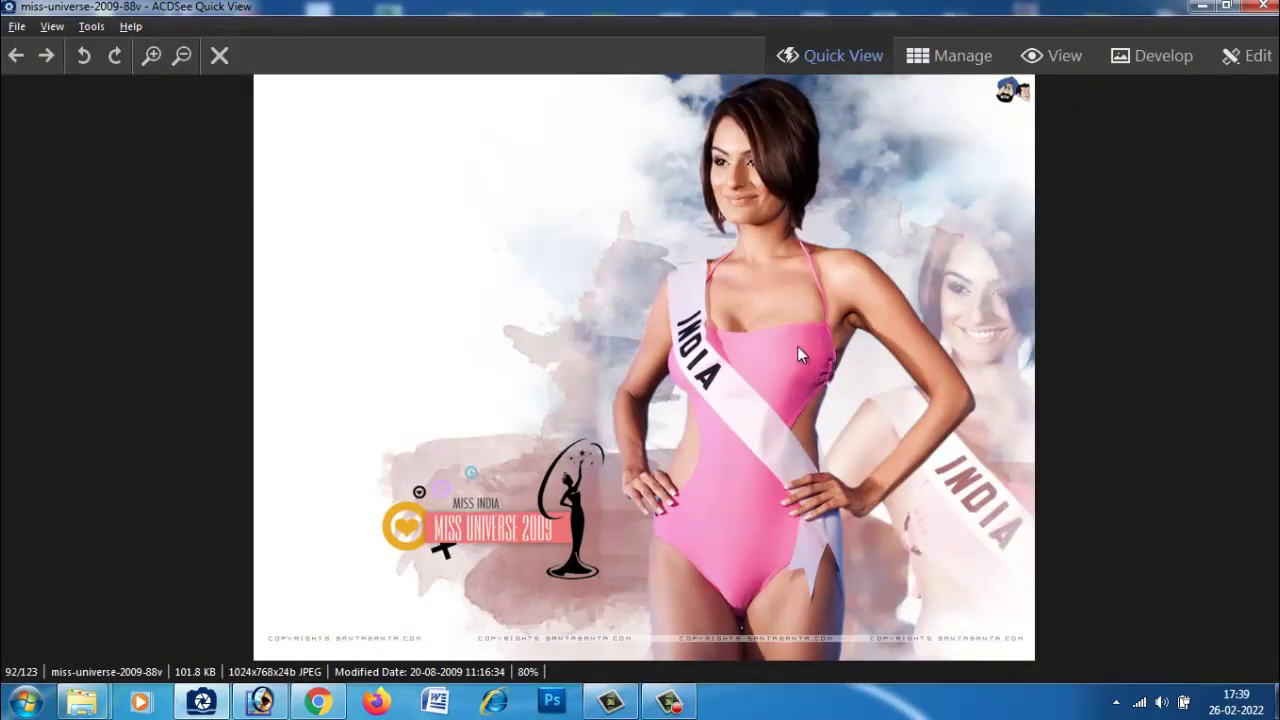
left_click(1226, 6)
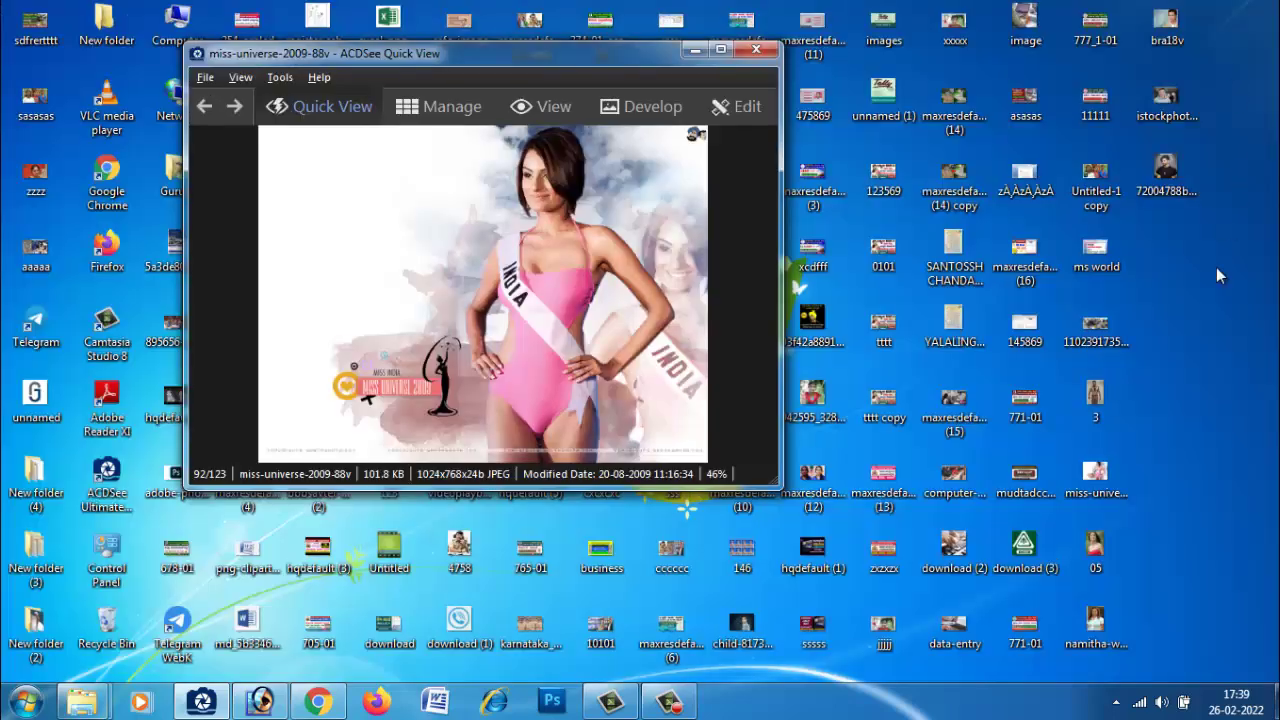
double_click(1166, 177)
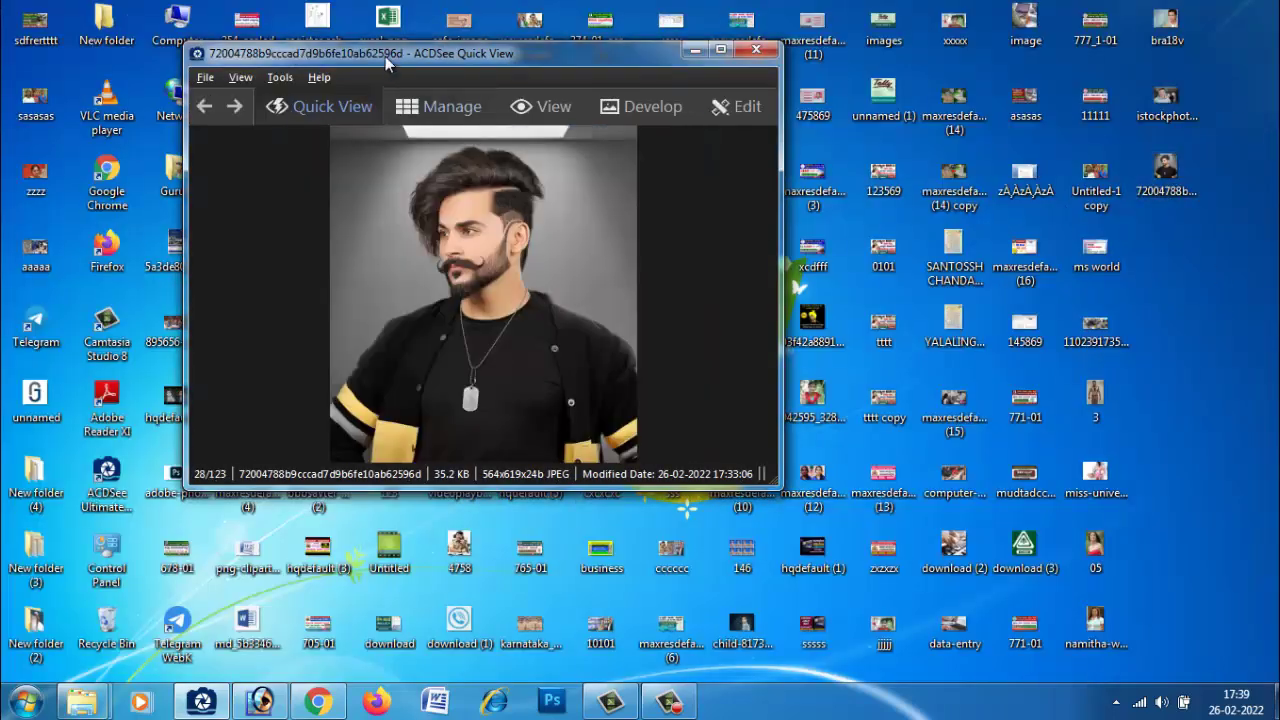
left_click_drag(385, 56, 770, 80)
left_click_drag(848, 81, 536, 84)
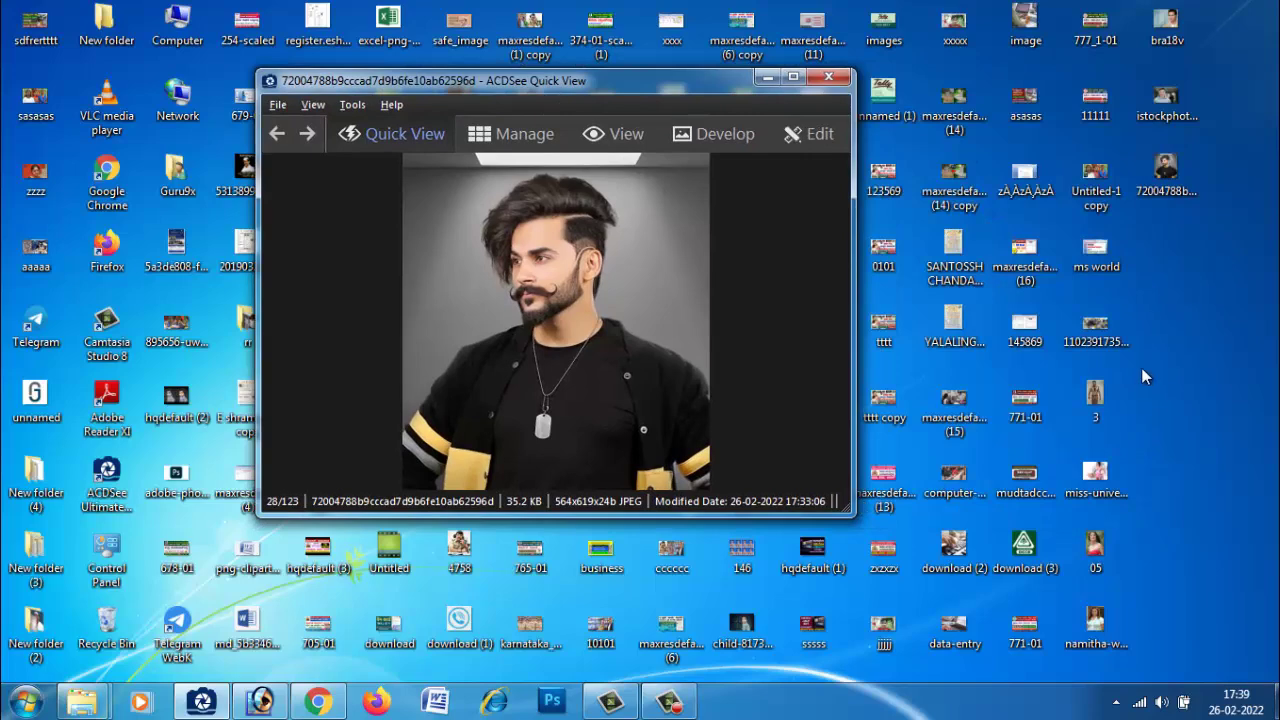
double_click(1096, 472)
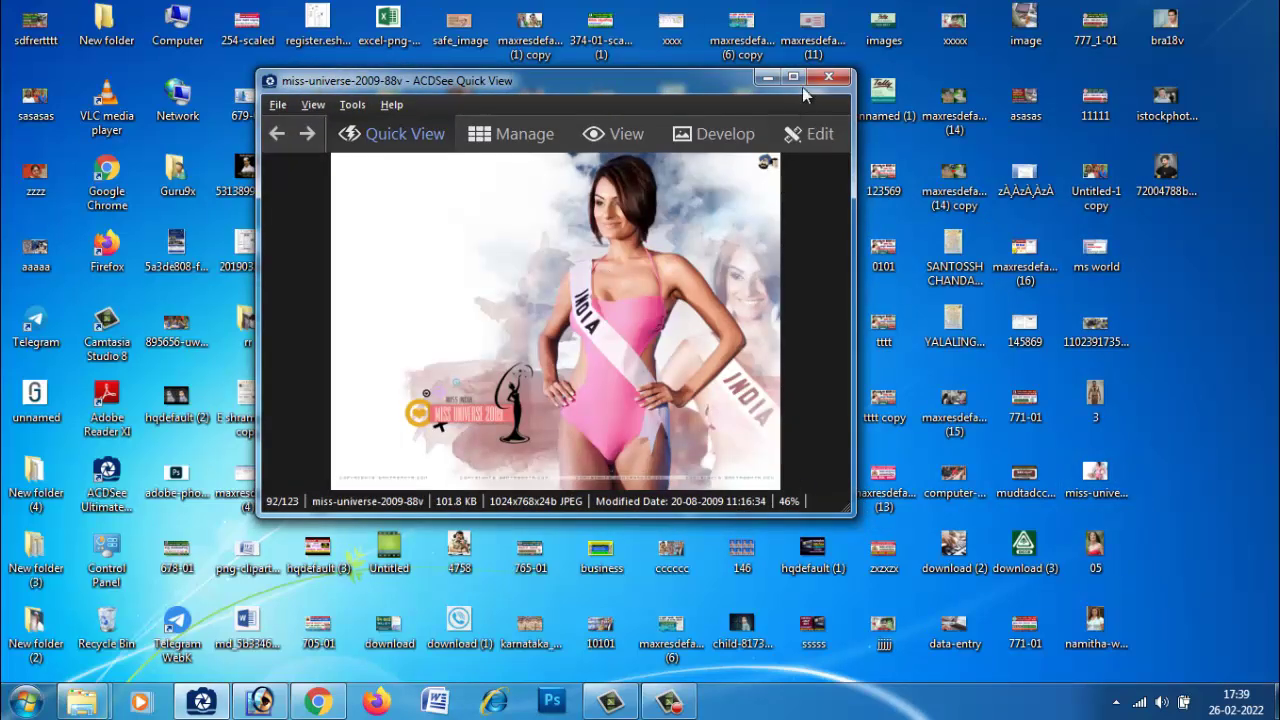
left_click(828, 77)
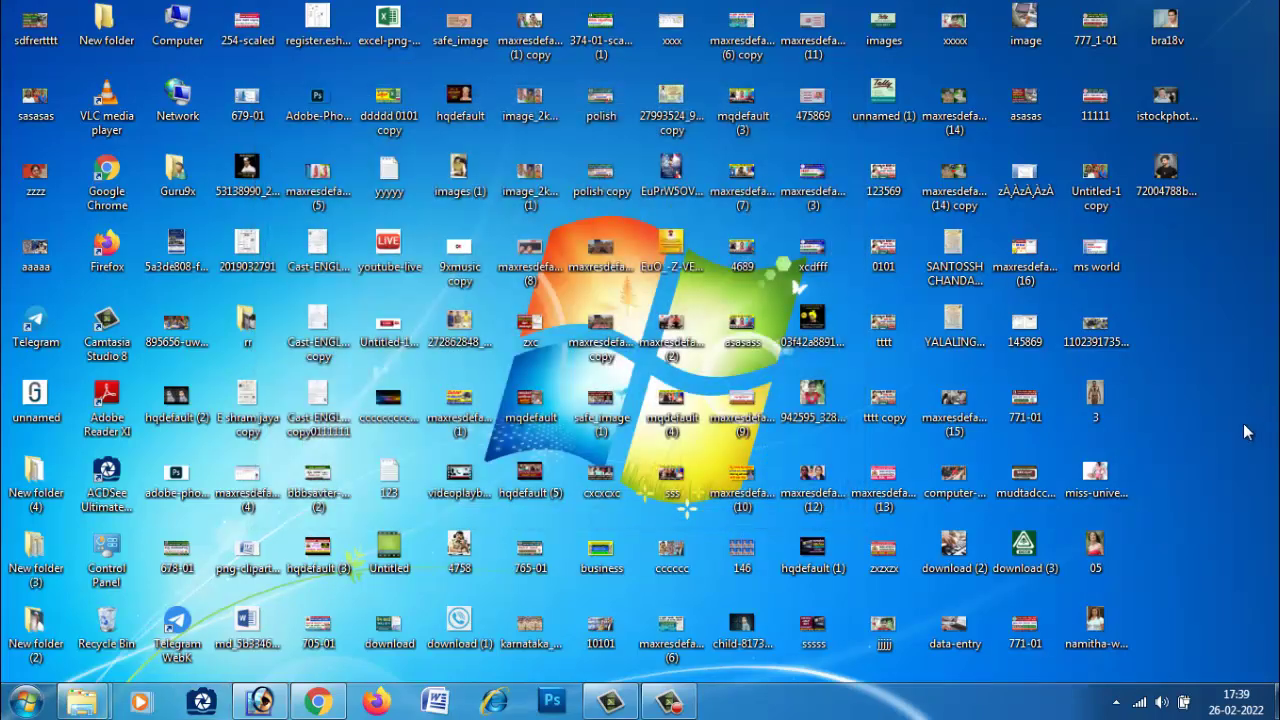
Step: Select both photo files on the desktop and drag them into Photoshop to open them
left_click(1187, 185)
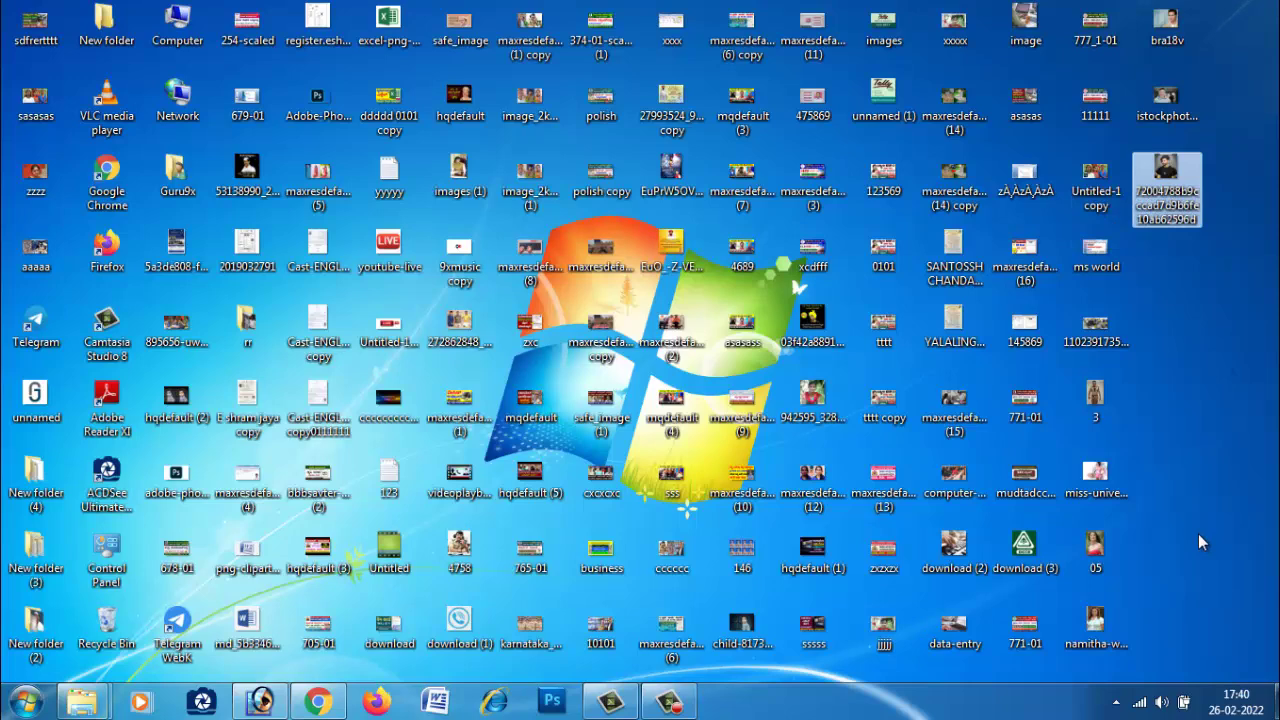
left_click(1096, 478)
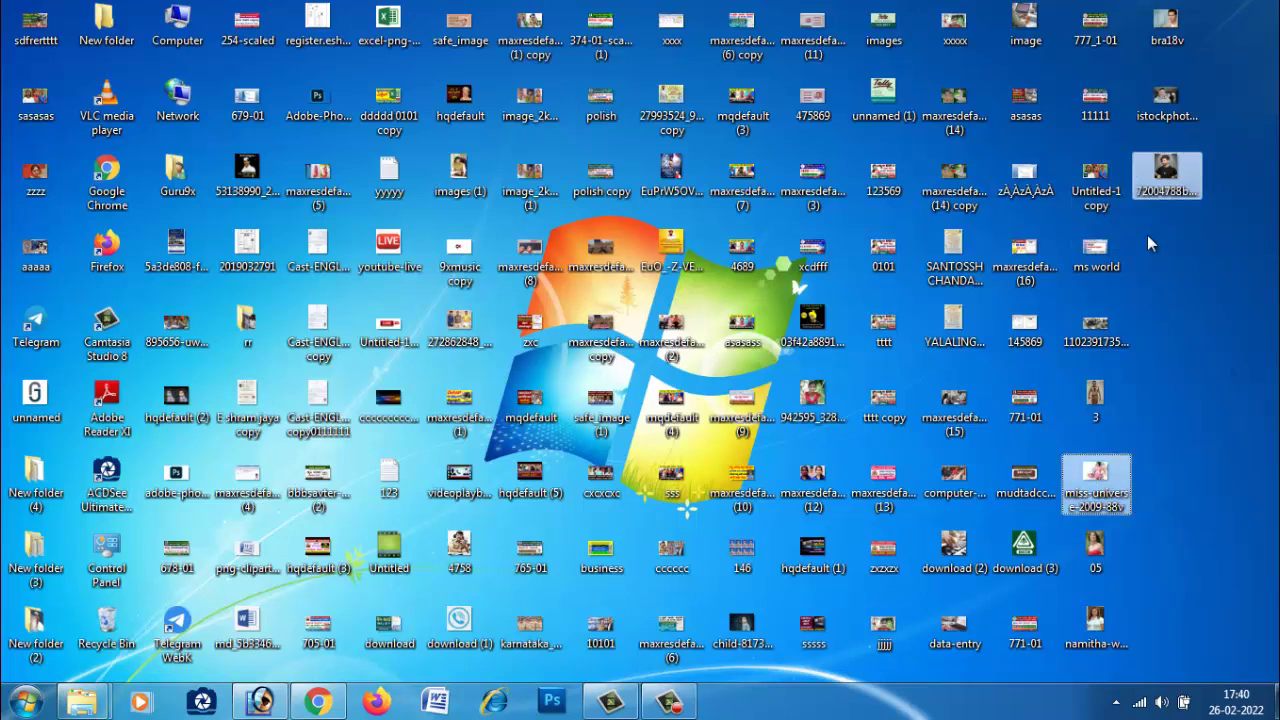
mouse_move(1096, 480)
left_mouse_down()
mouse_move(531, 650)
mouse_move(375, 487)
mouse_move(435, 353)
left_mouse_up()
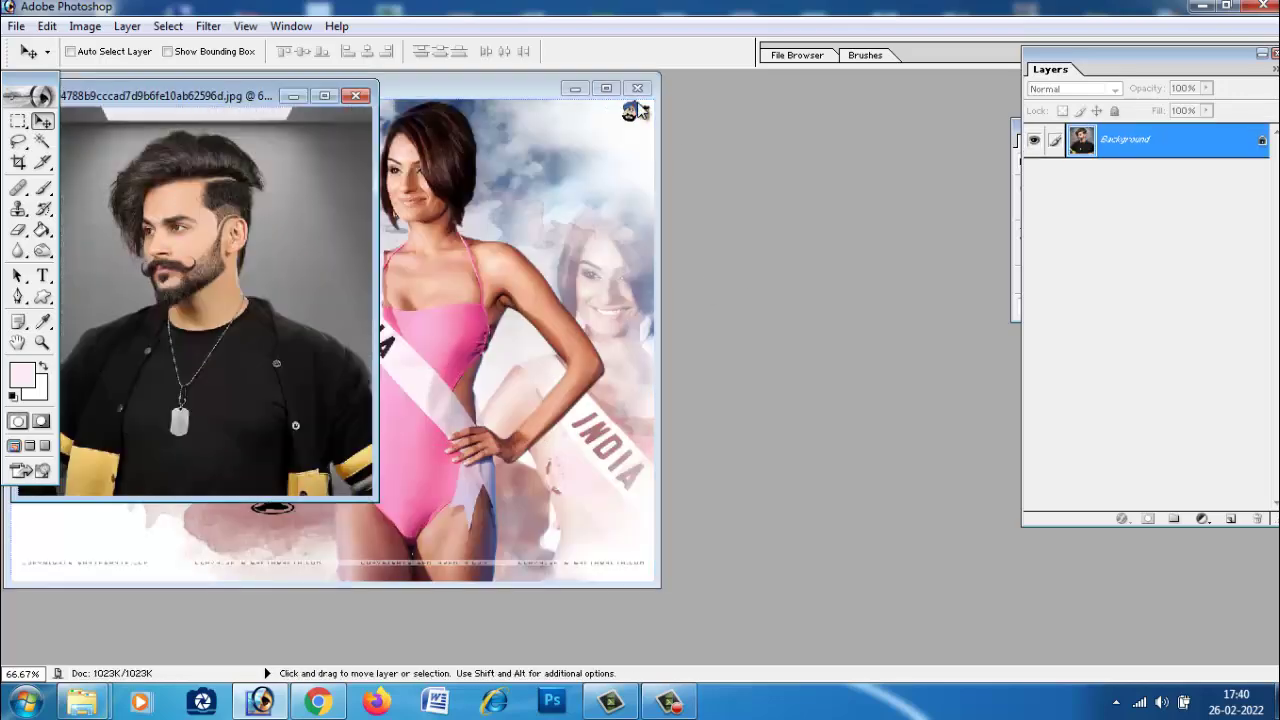
Step: Move the pageant photo window aside and maximize the man's portrait window at 66.7%
left_click_drag(421, 103, 720, 188)
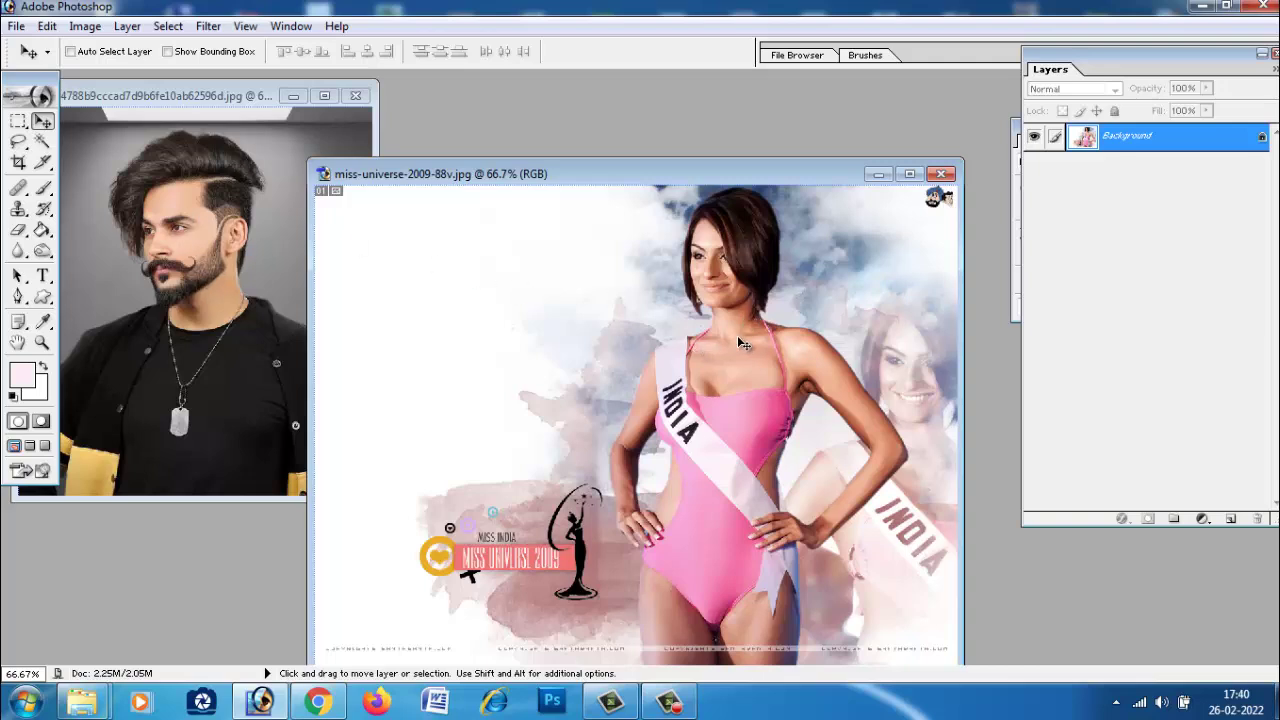
left_click(264, 215)
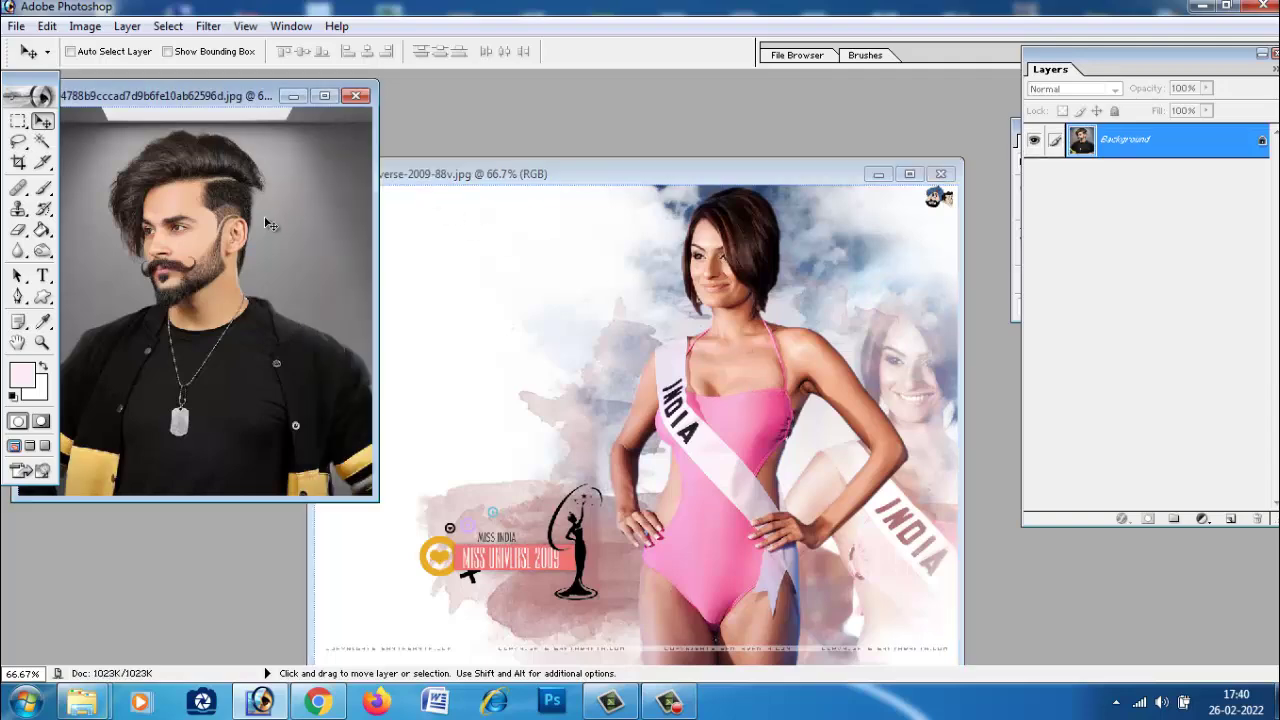
left_click(324, 95)
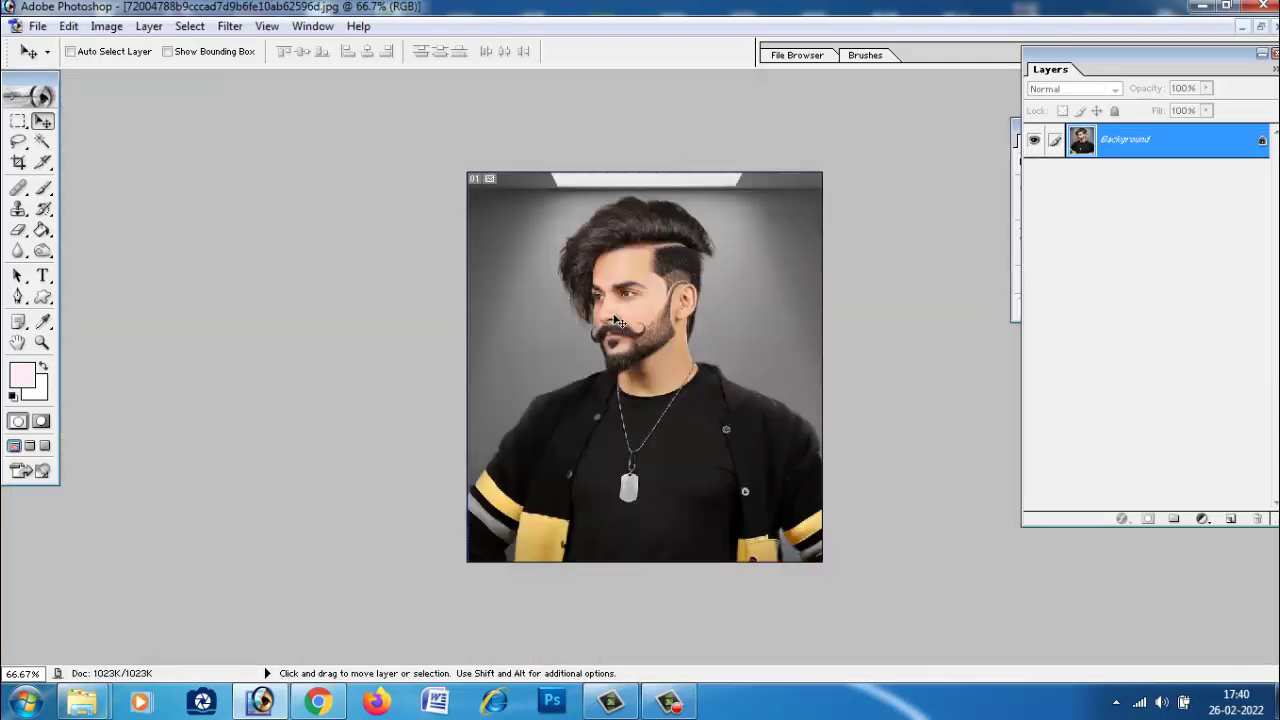
Step: Fit the portrait on screen and trace a Pen path up the ear and over the top of the hair
key("ctrl+0")
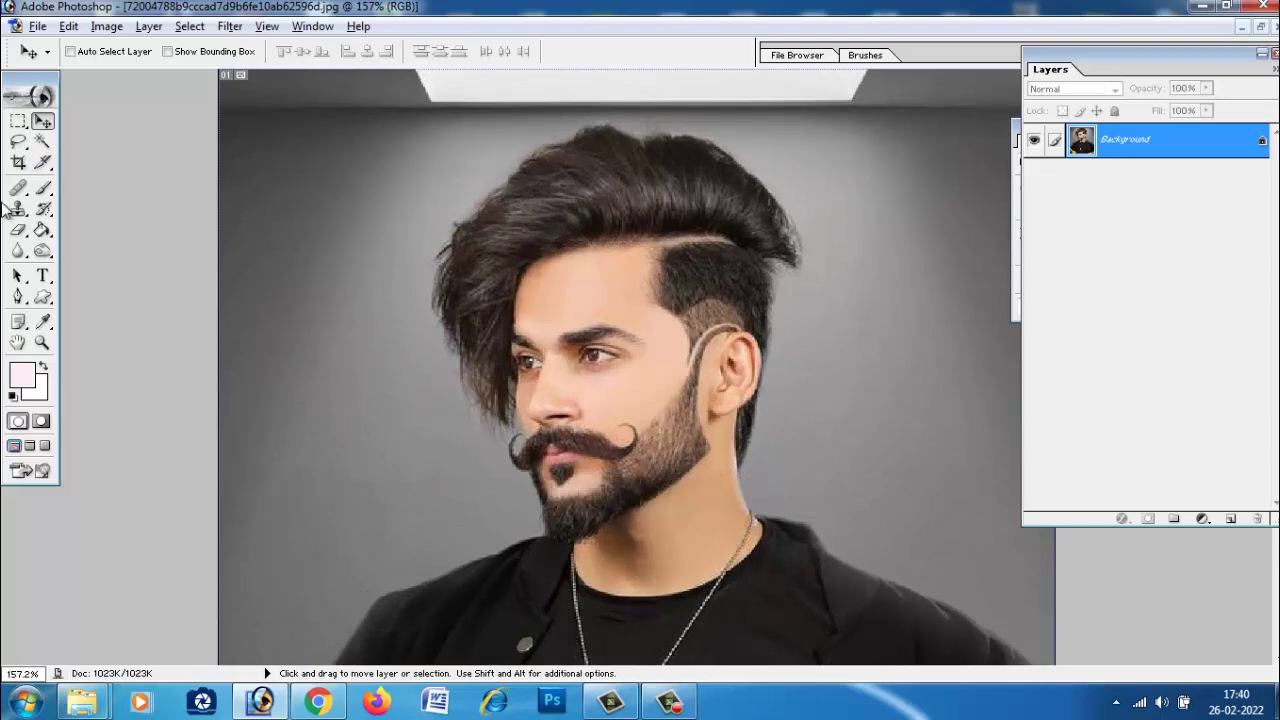
left_click_drag(20, 298, 92, 303)
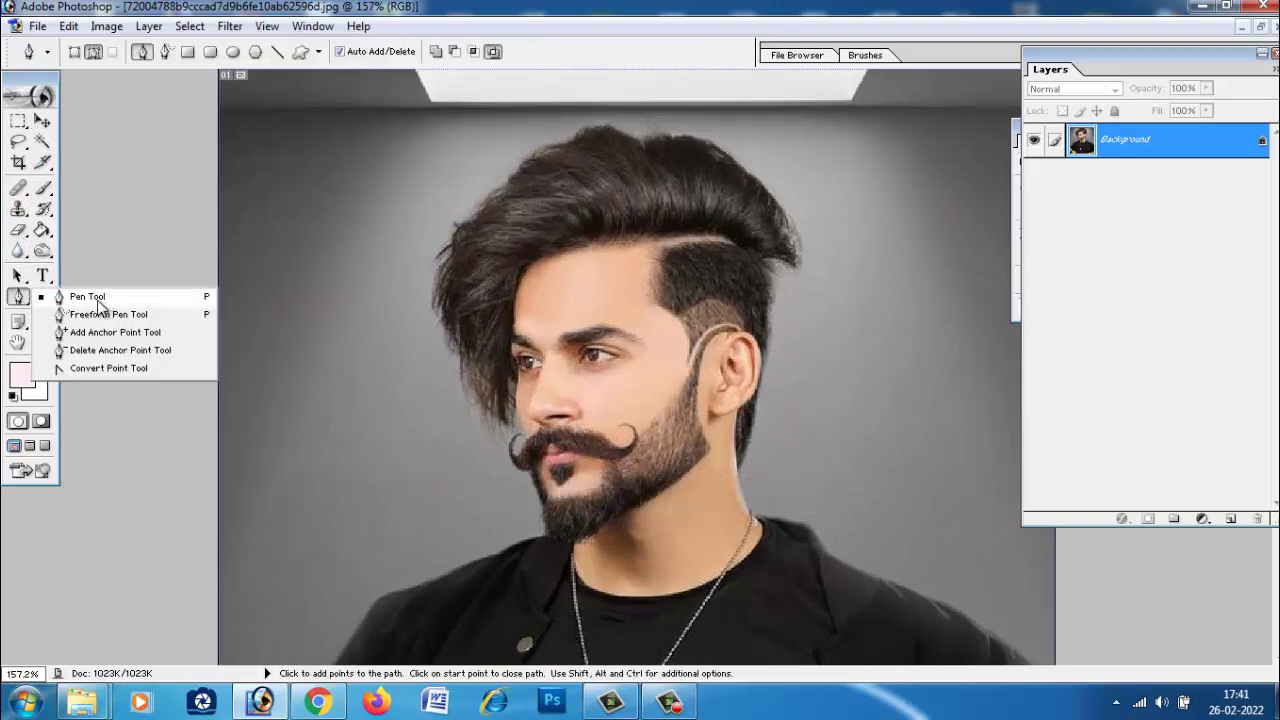
left_click_drag(20, 298, 66, 306)
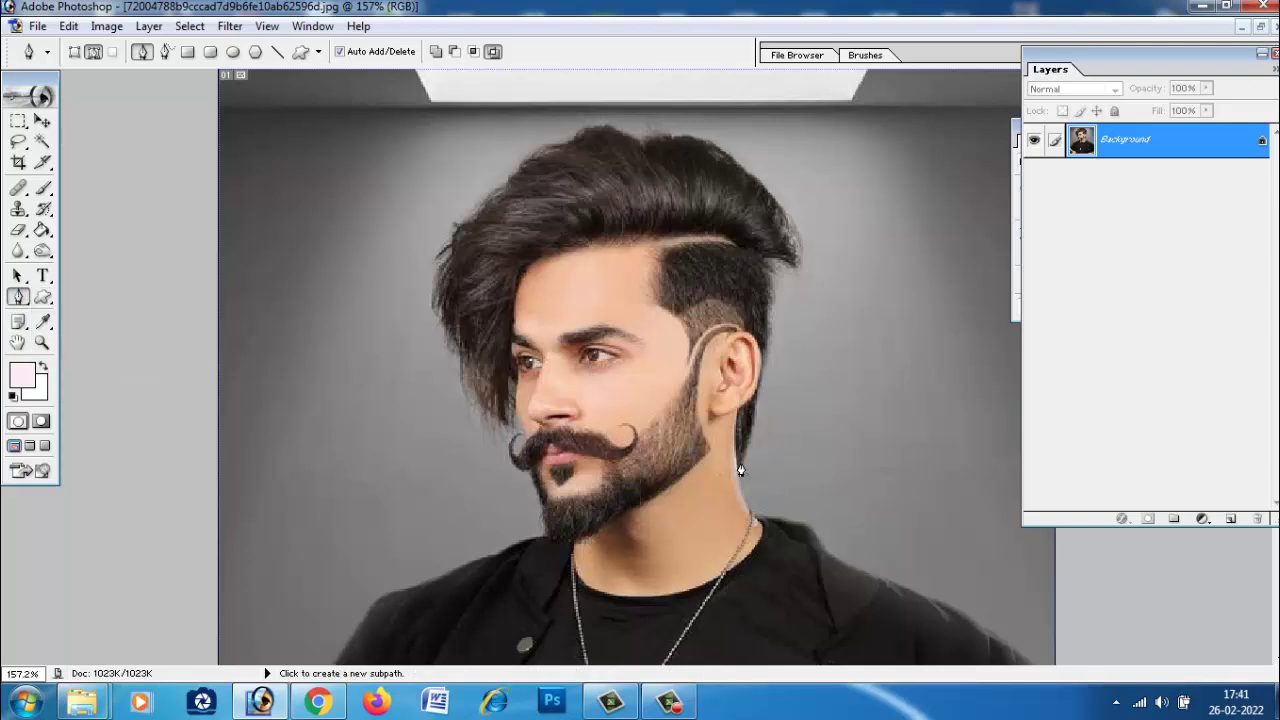
left_click(769, 318)
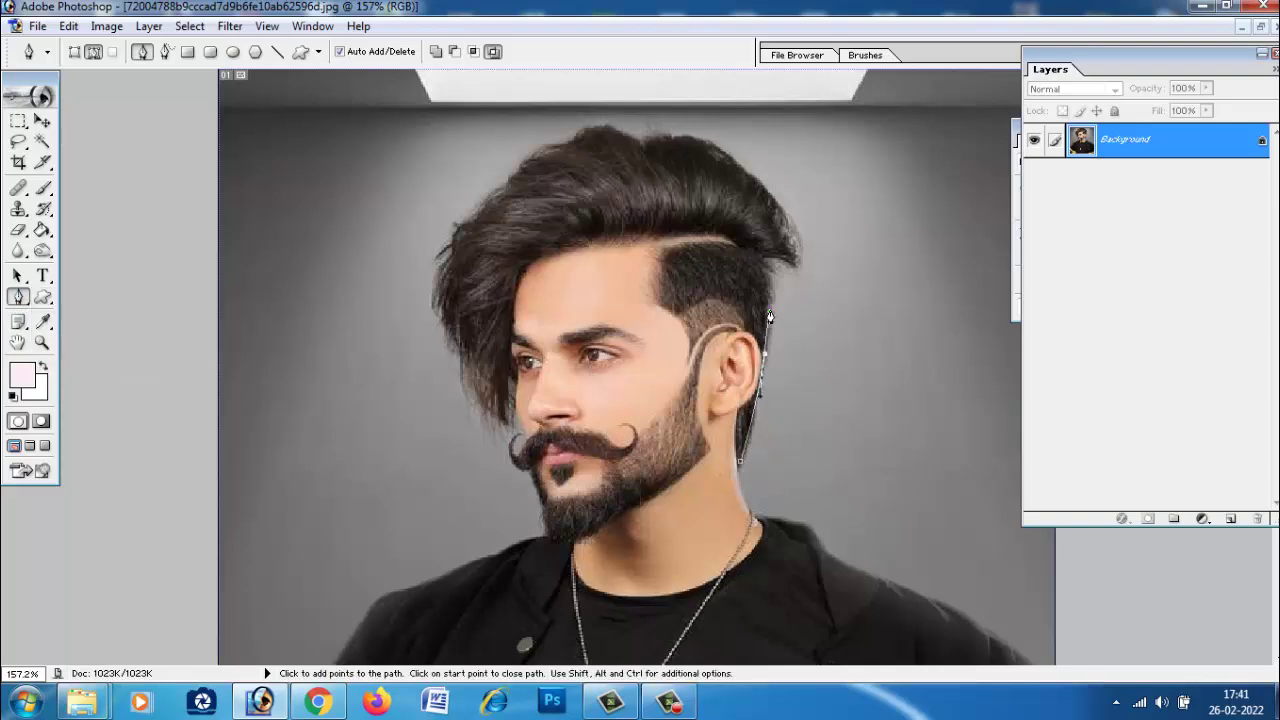
left_click(766, 264)
left_click_drag(795, 245, 778, 218)
left_click(730, 158)
left_click_drag(647, 143, 634, 143)
left_click(590, 131)
left_click(554, 147)
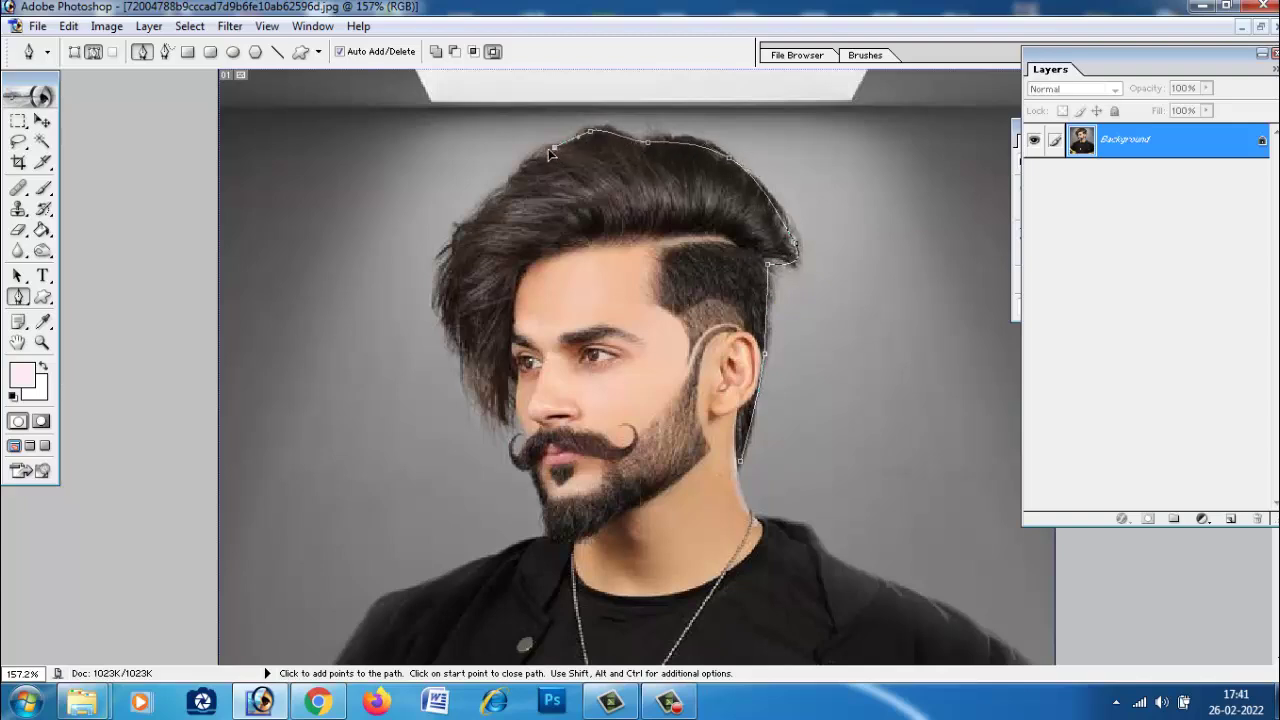
left_click(521, 172)
Step: Continue the Pen path down the left side of the hair toward the mustache
left_click(474, 214)
left_click(440, 256)
left_click(434, 298)
left_click(449, 331)
left_click(463, 373)
left_click(477, 408)
left_click(503, 423)
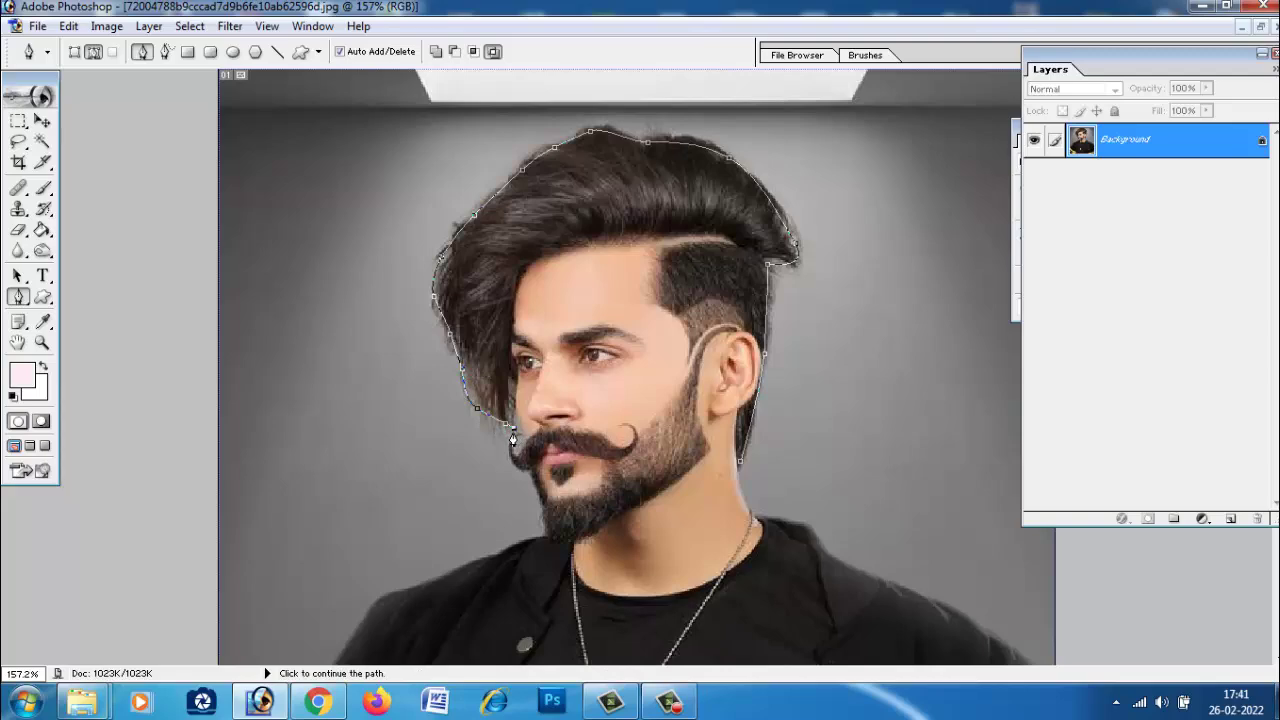
Step: Curve the path under the mustache and chin, close it, and convert it to a selection
left_click(258, 704)
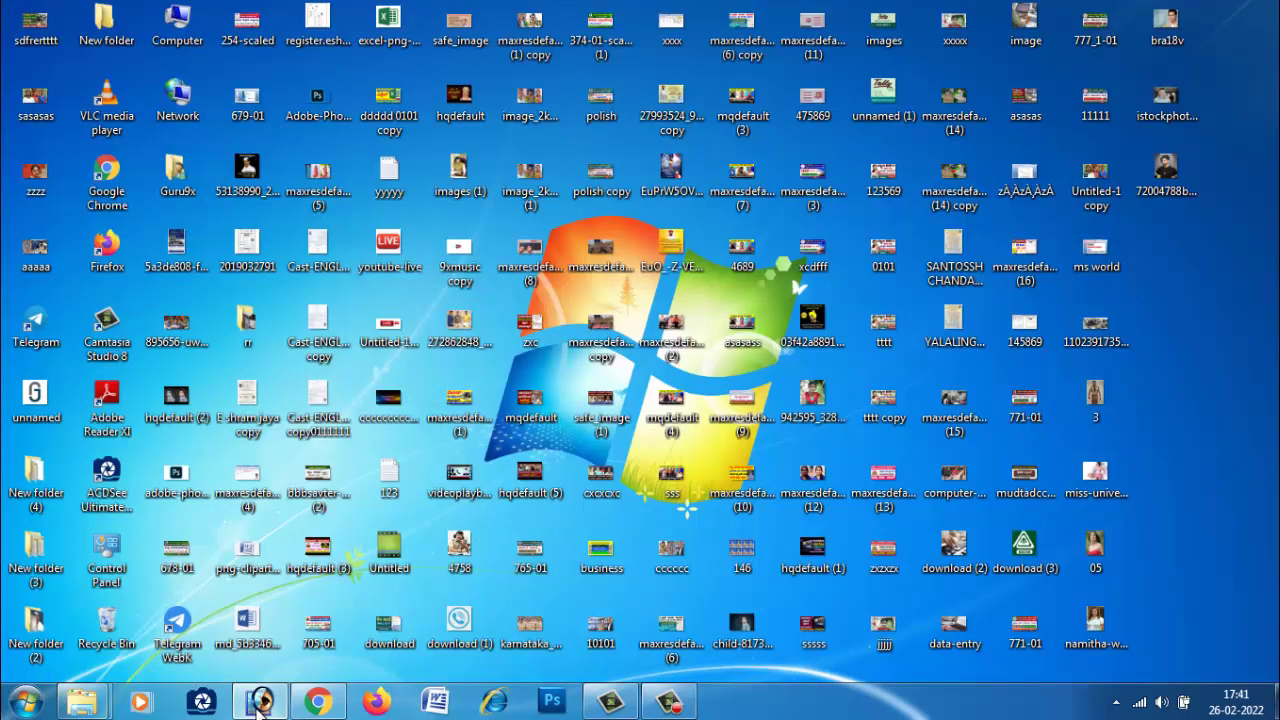
left_click(258, 704)
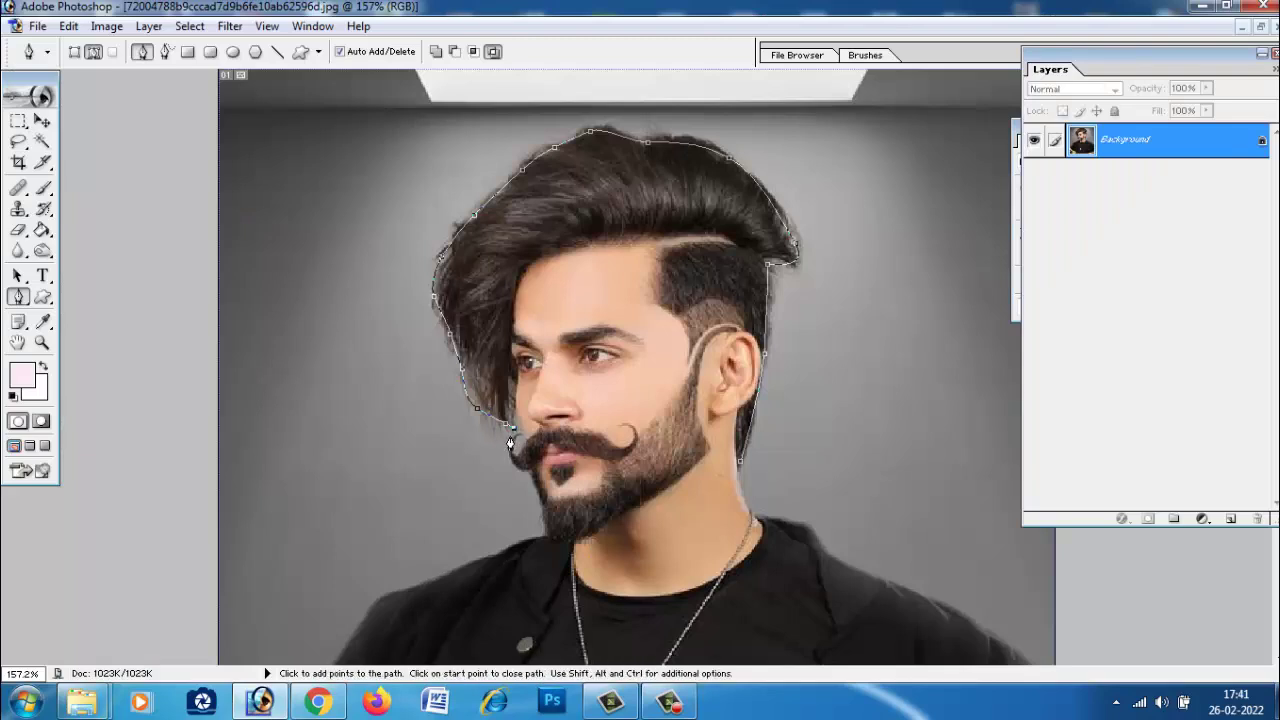
mouse_move(504, 456)
left_mouse_down()
mouse_move(528, 482)
mouse_move(540, 538)
left_mouse_up()
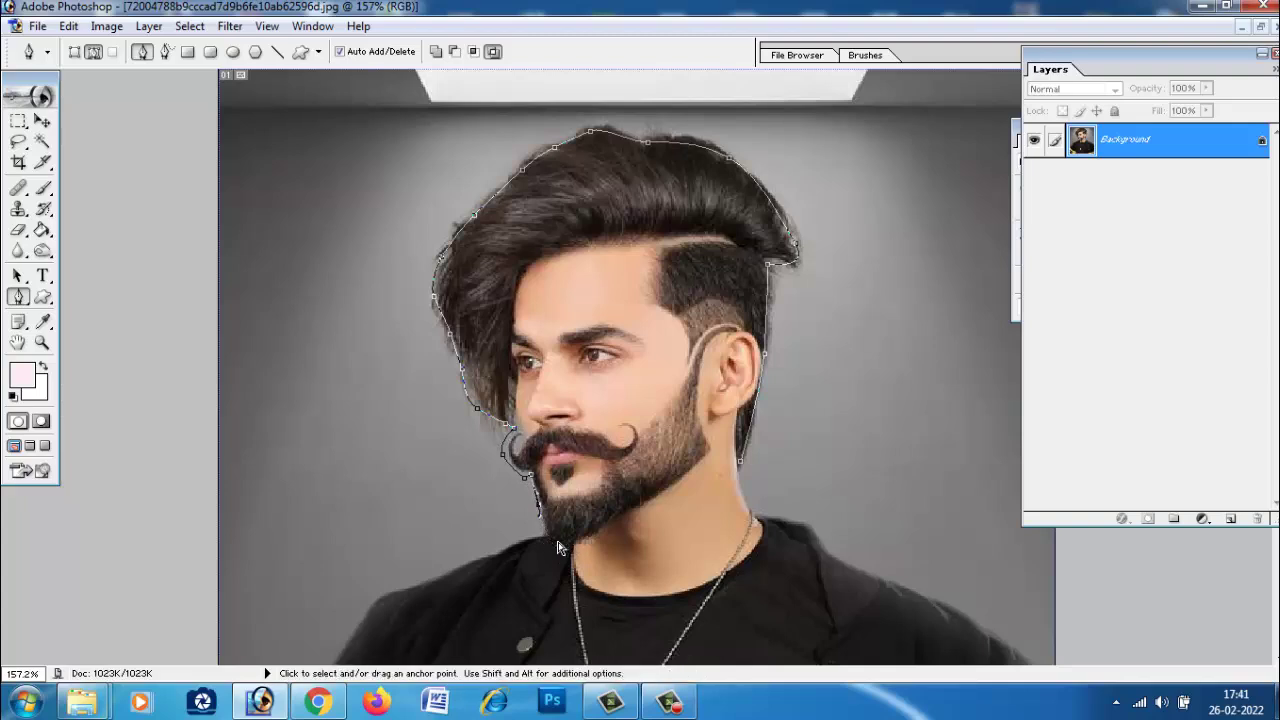
left_click_drag(573, 538, 586, 585)
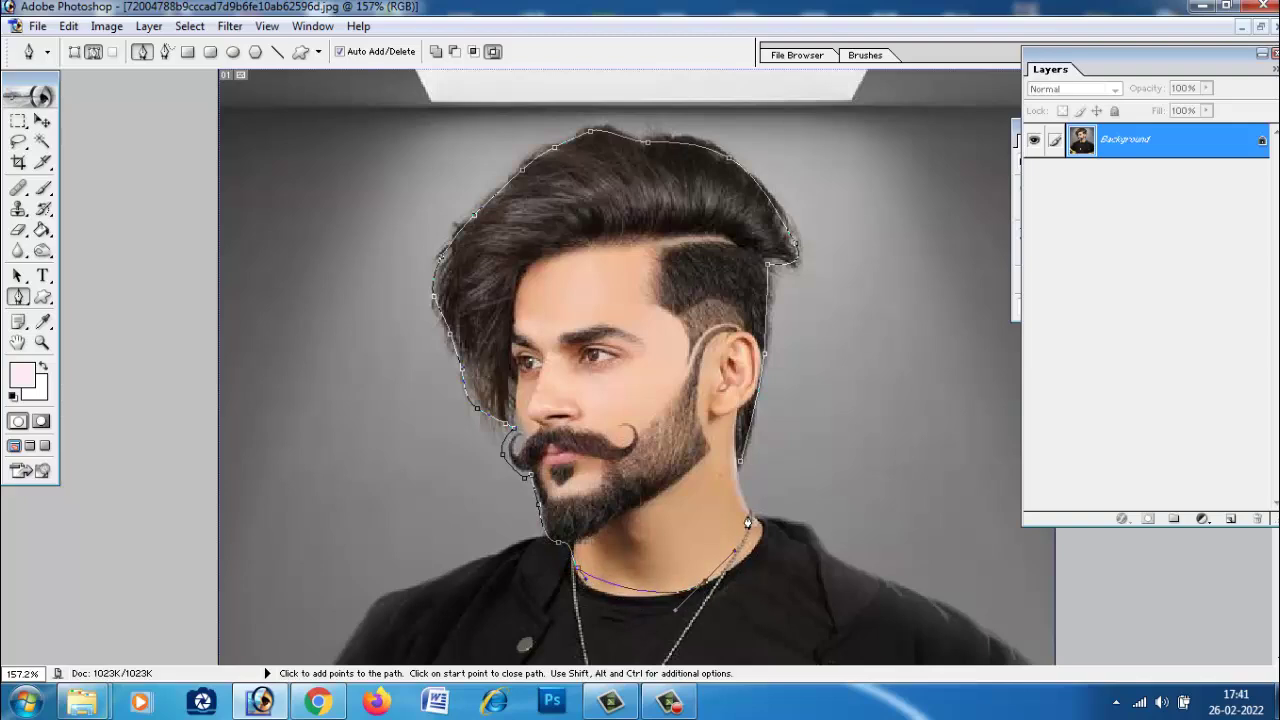
left_click(738, 481)
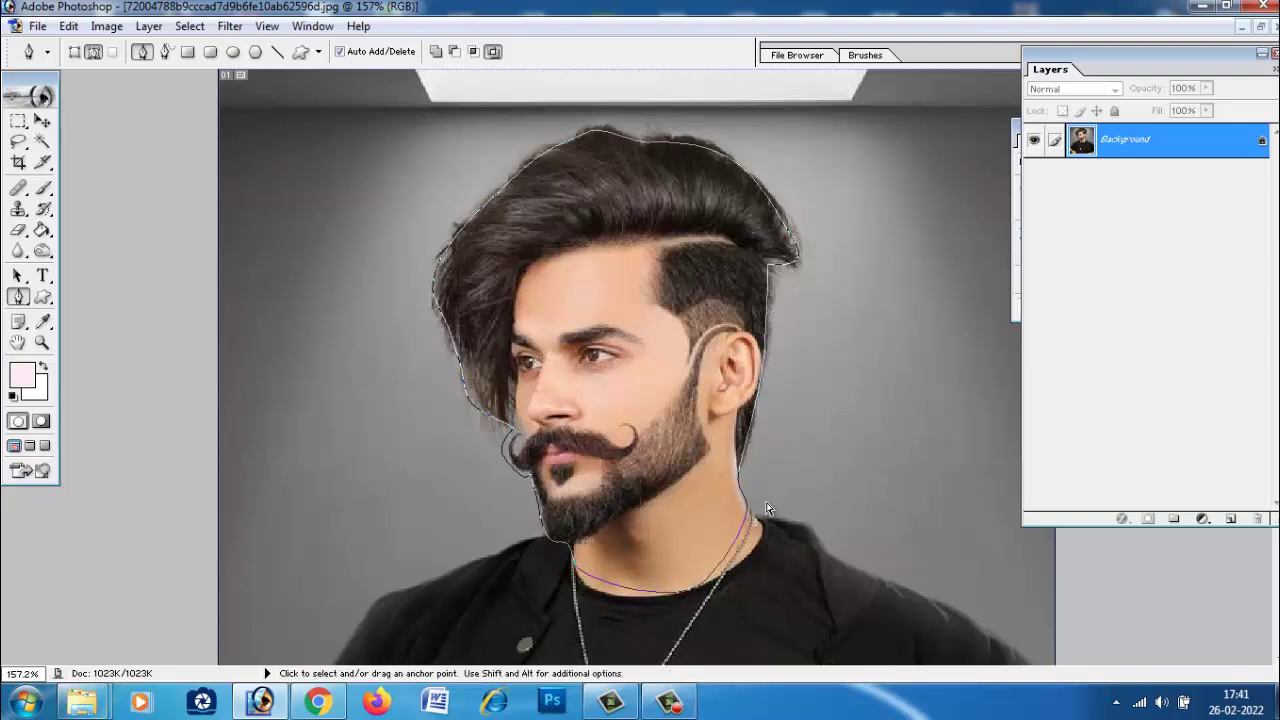
key("ctrl+Return")
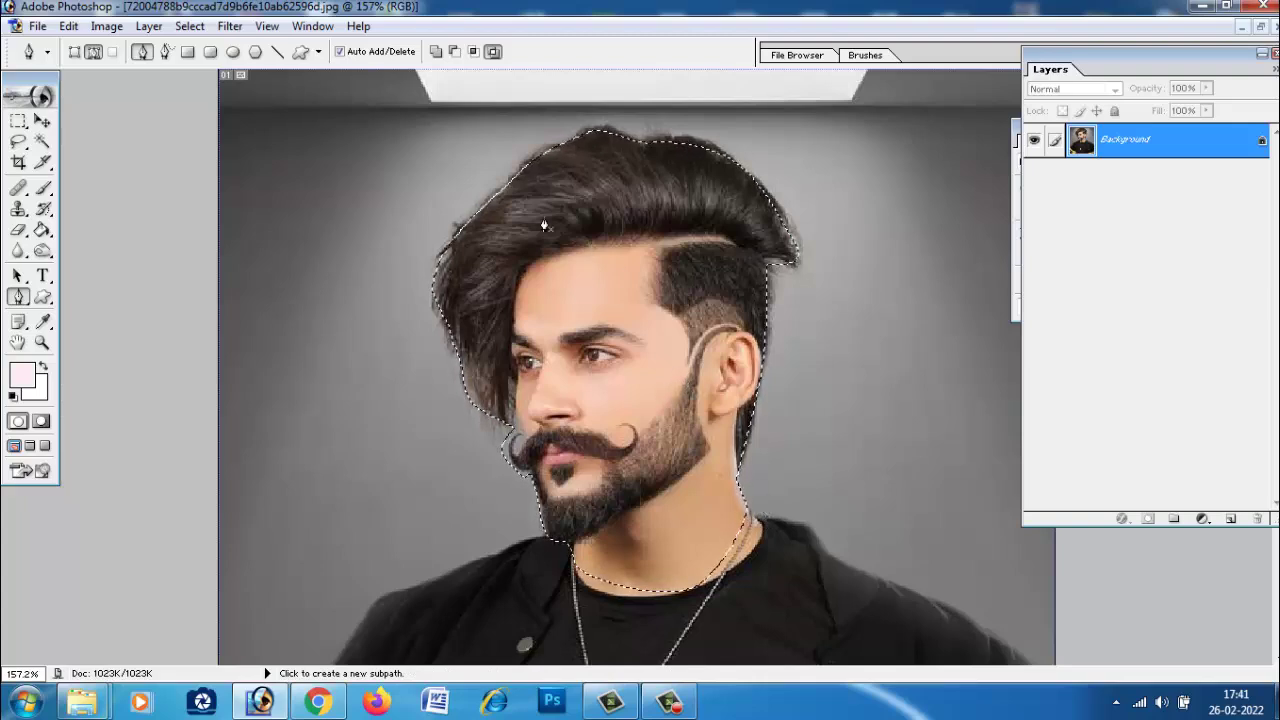
Step: Feather the head selection and cut the head out of the man's photo
left_click(229, 27)
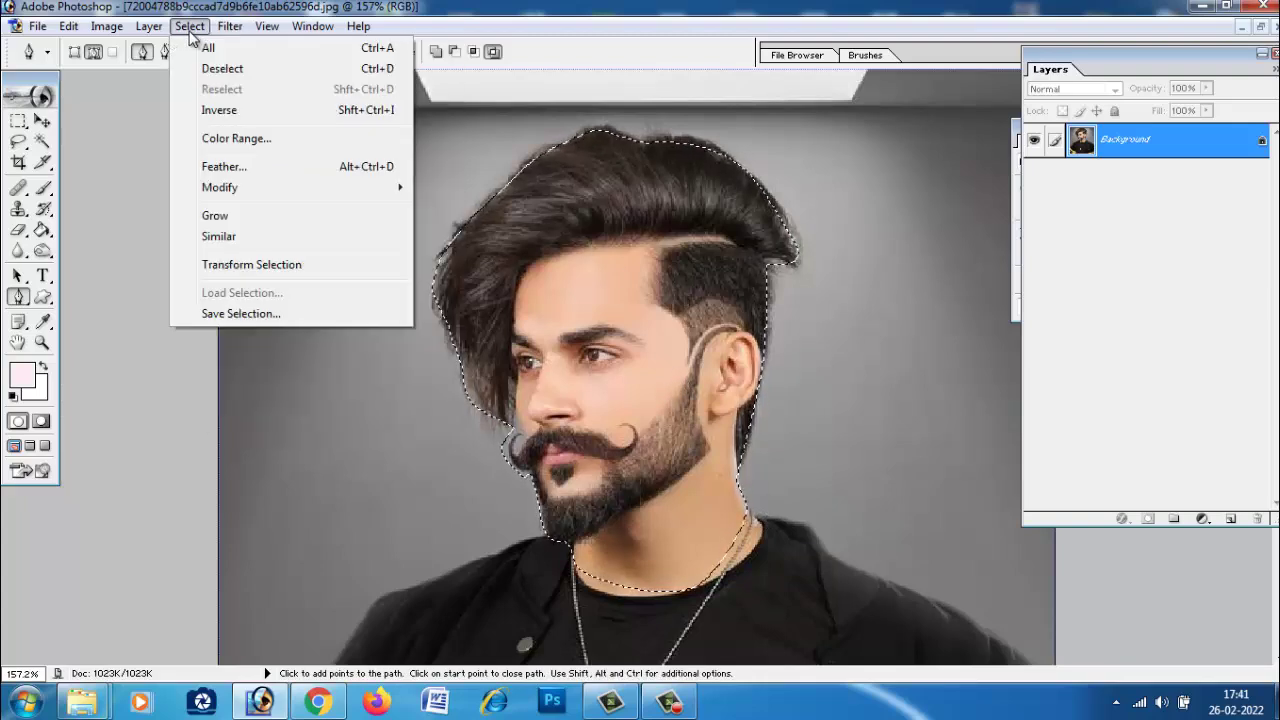
left_click(231, 170)
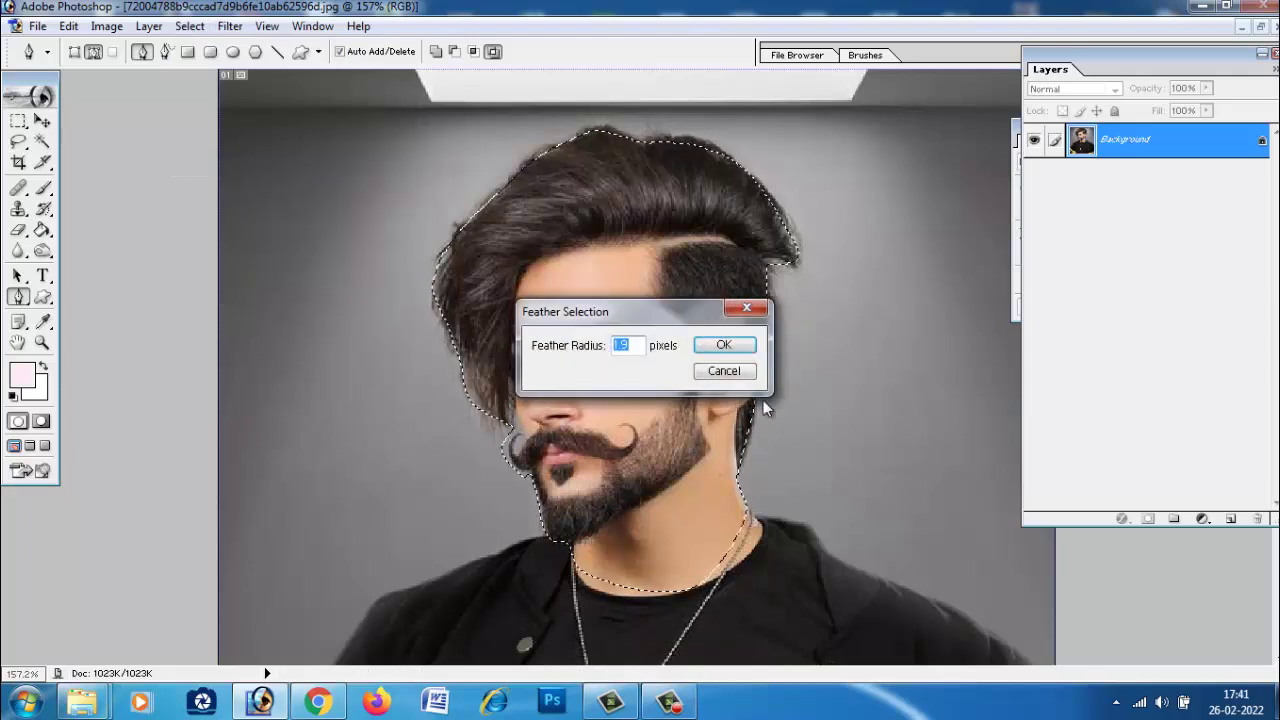
left_click(722, 345)
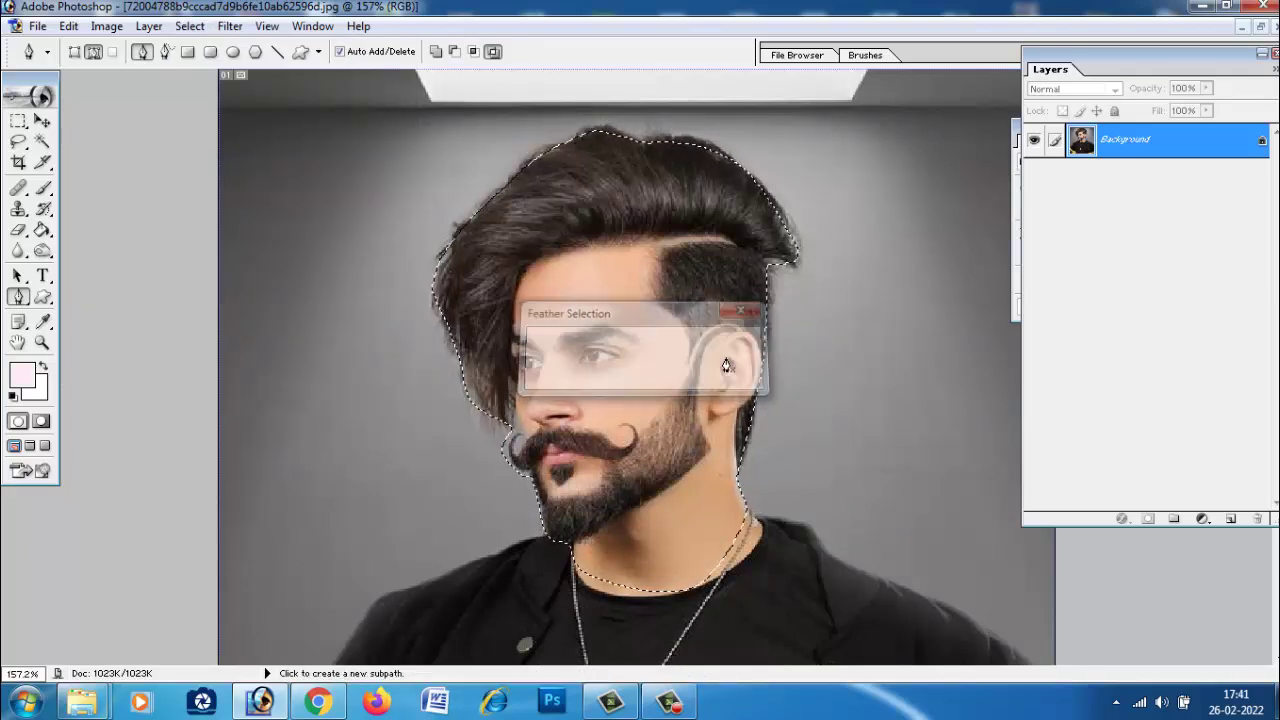
key("Delete")
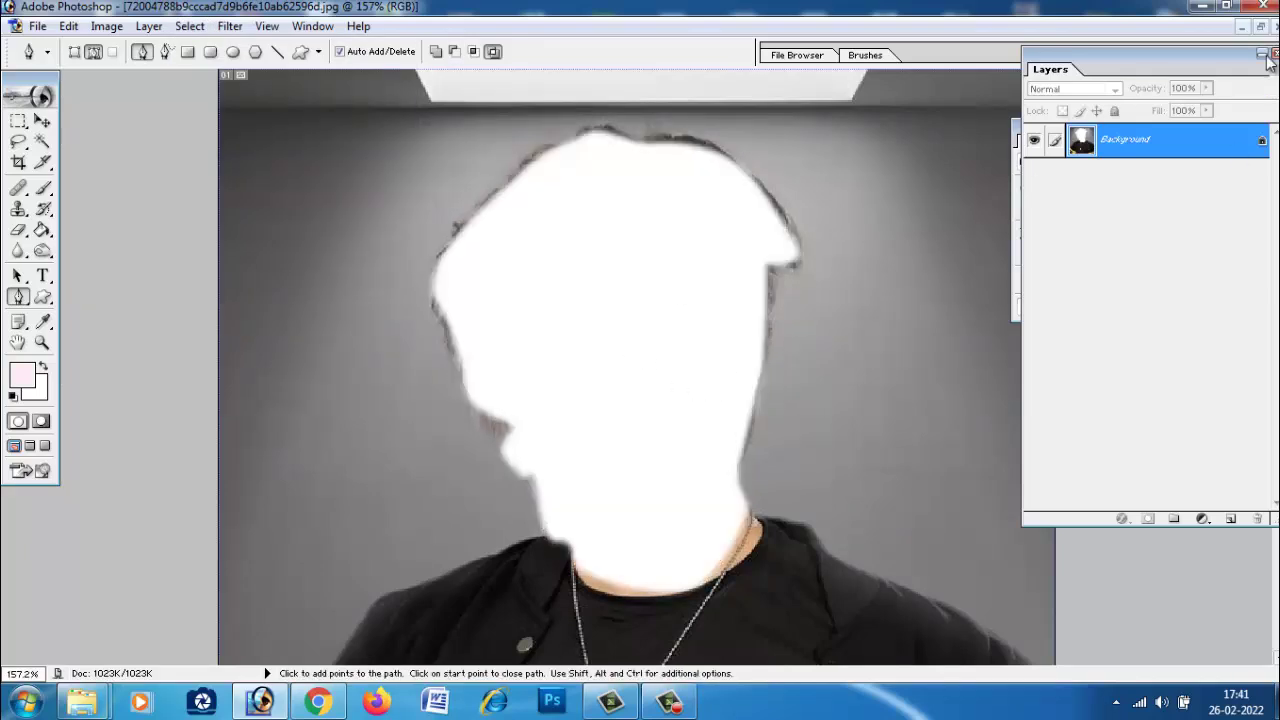
Step: Close the man's photo without saving changes, leaving the Miss Universe photo open
left_click(1273, 27)
left_click(646, 272)
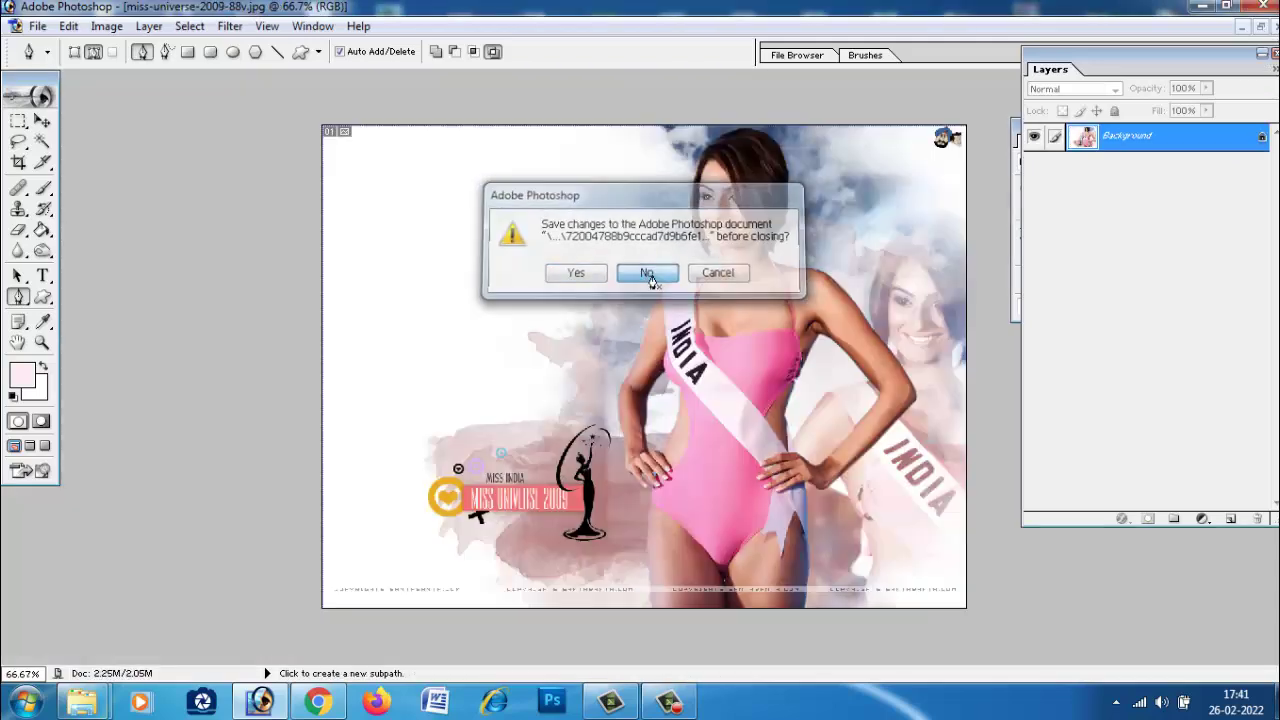
left_click(42, 120)
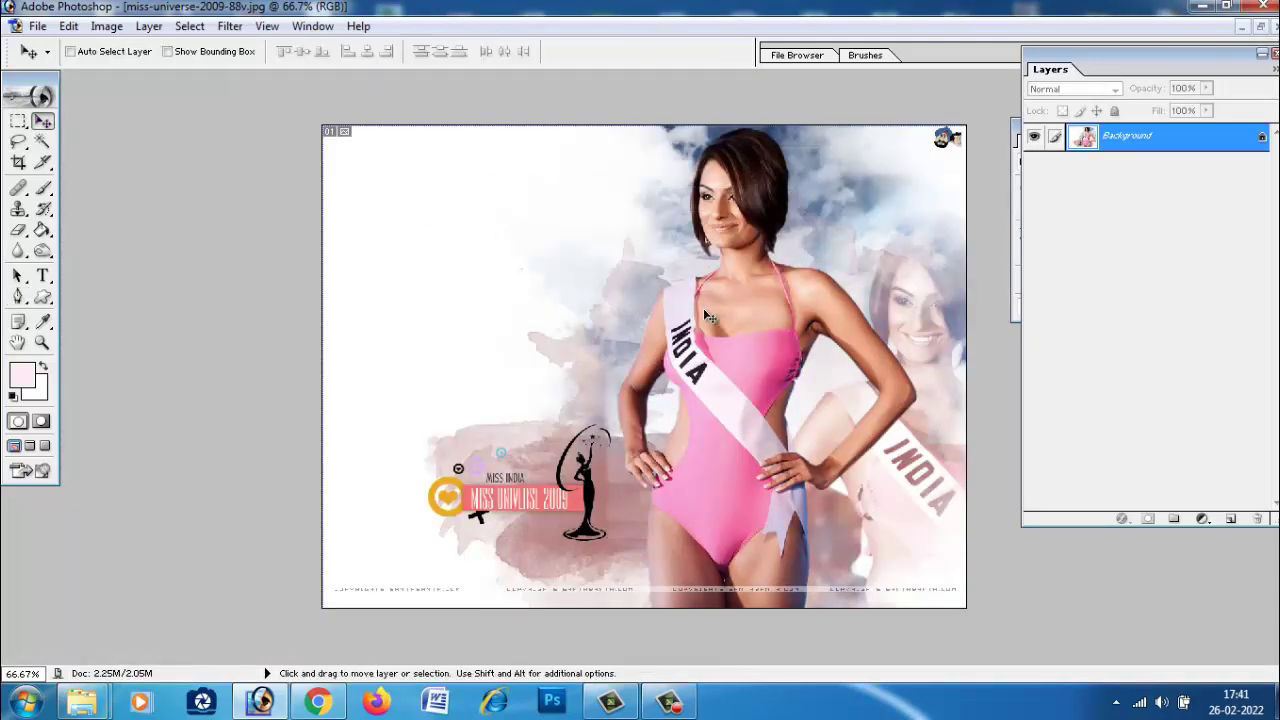
Step: Paste the man's head into the Miss Universe photo and move it over the woman's neck
left_click(68, 26)
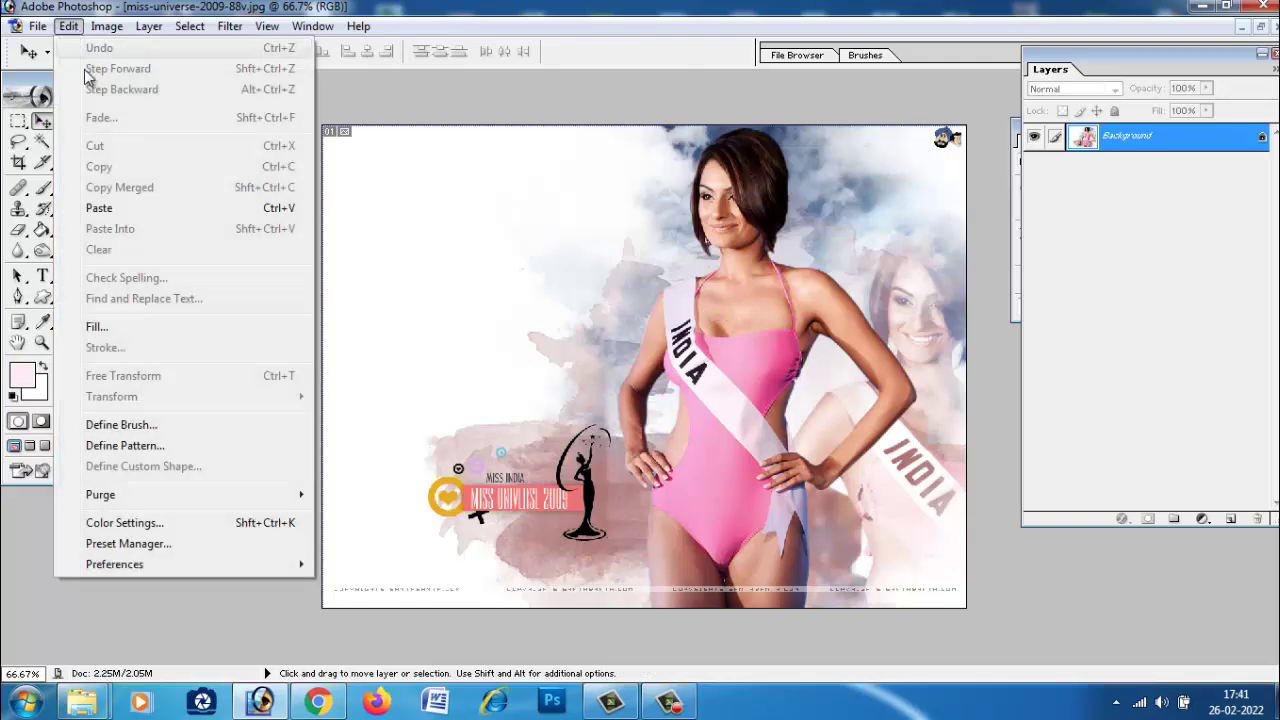
left_click(100, 206)
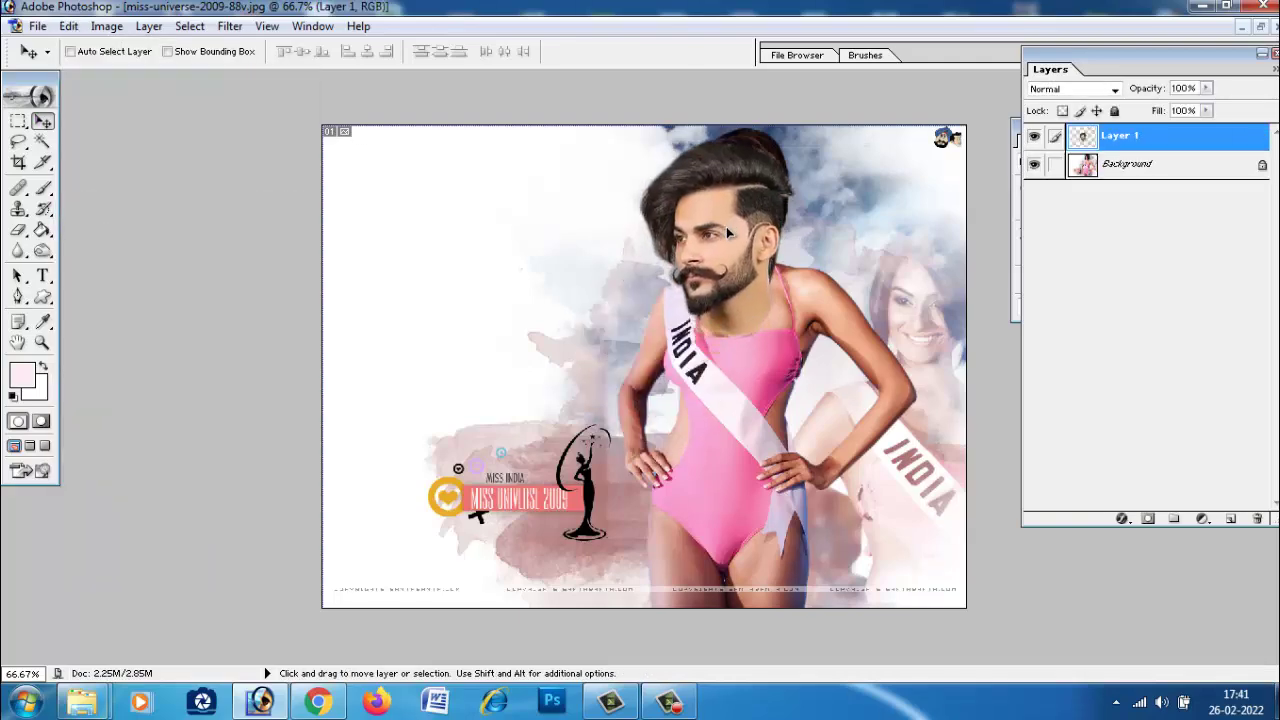
left_click_drag(705, 291, 705, 250)
key("ctrl+plus")
left_click_drag(572, 290, 474, 292)
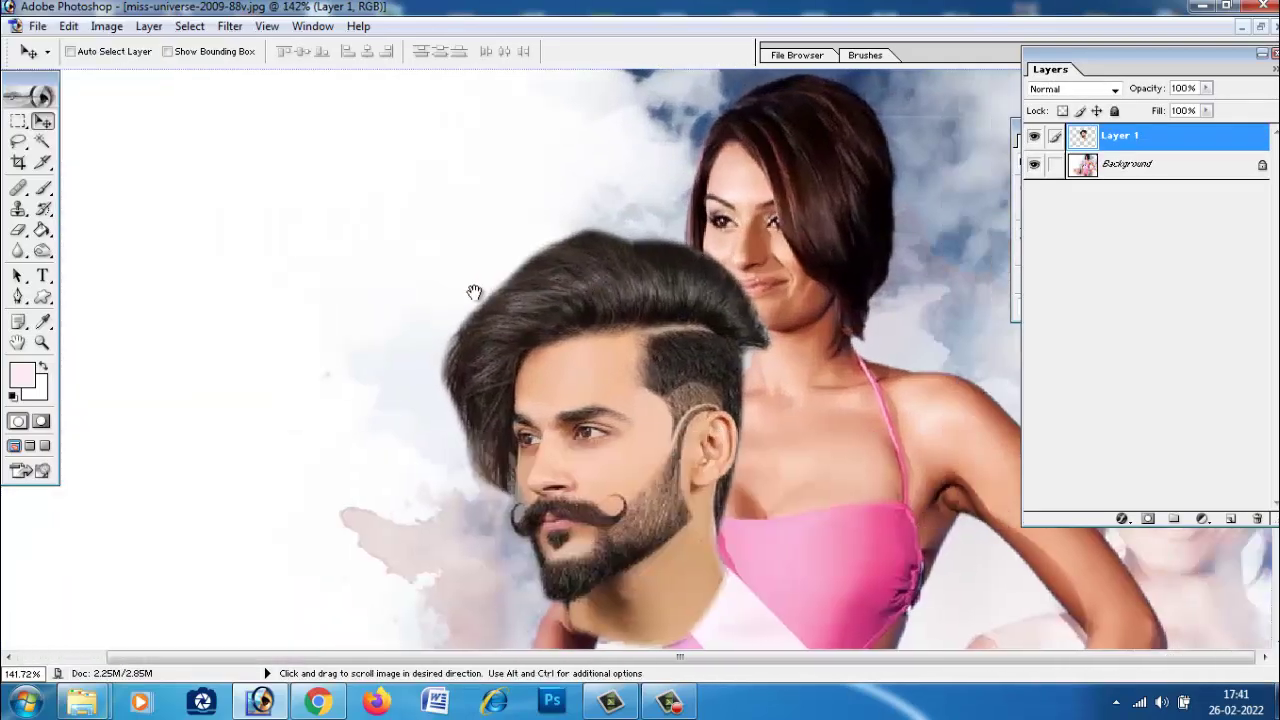
left_click_drag(588, 312, 600, 245)
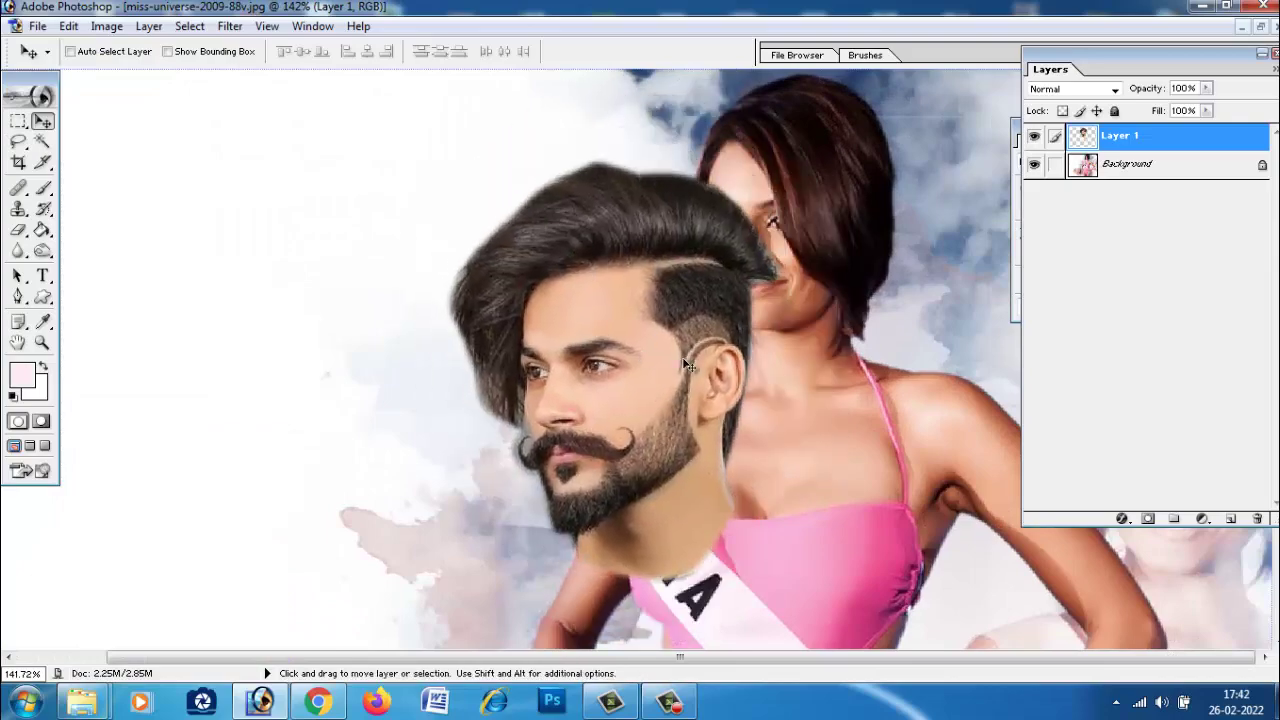
scroll(760, 374, "down", 1, "alt")
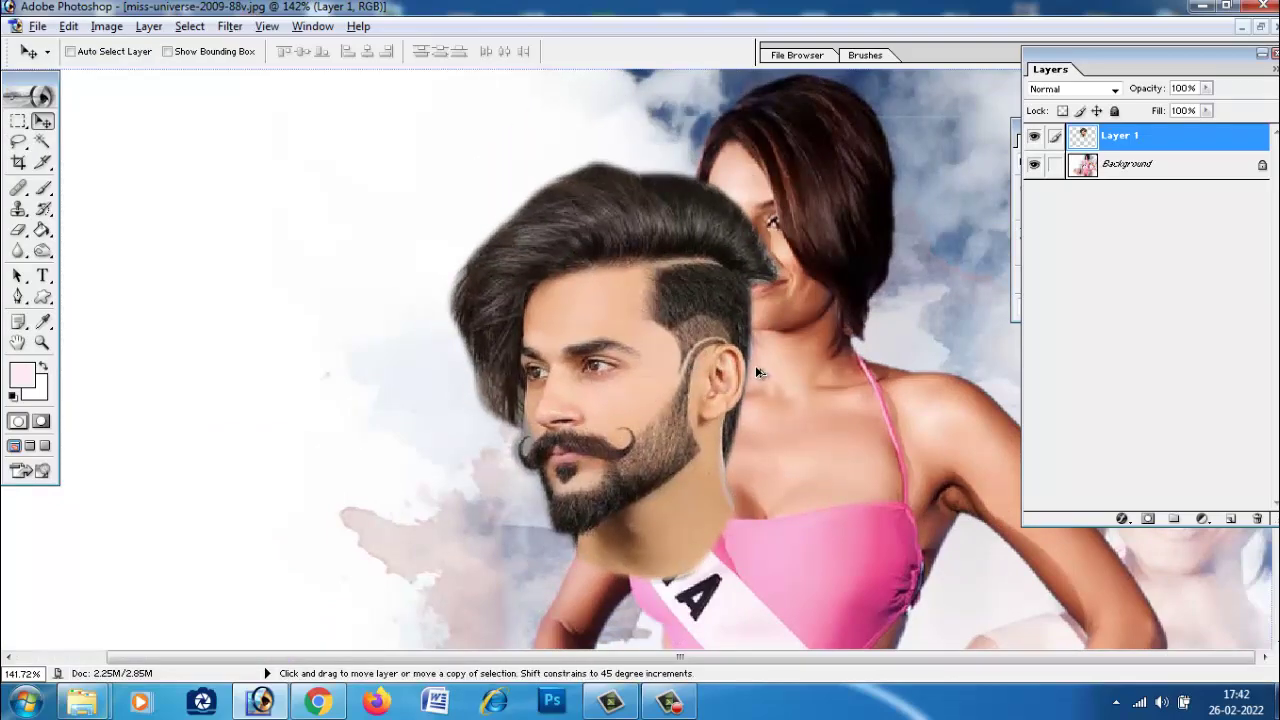
scroll(760, 374, "up", 3, "alt")
scroll(800, 320, "down", 4, "alt")
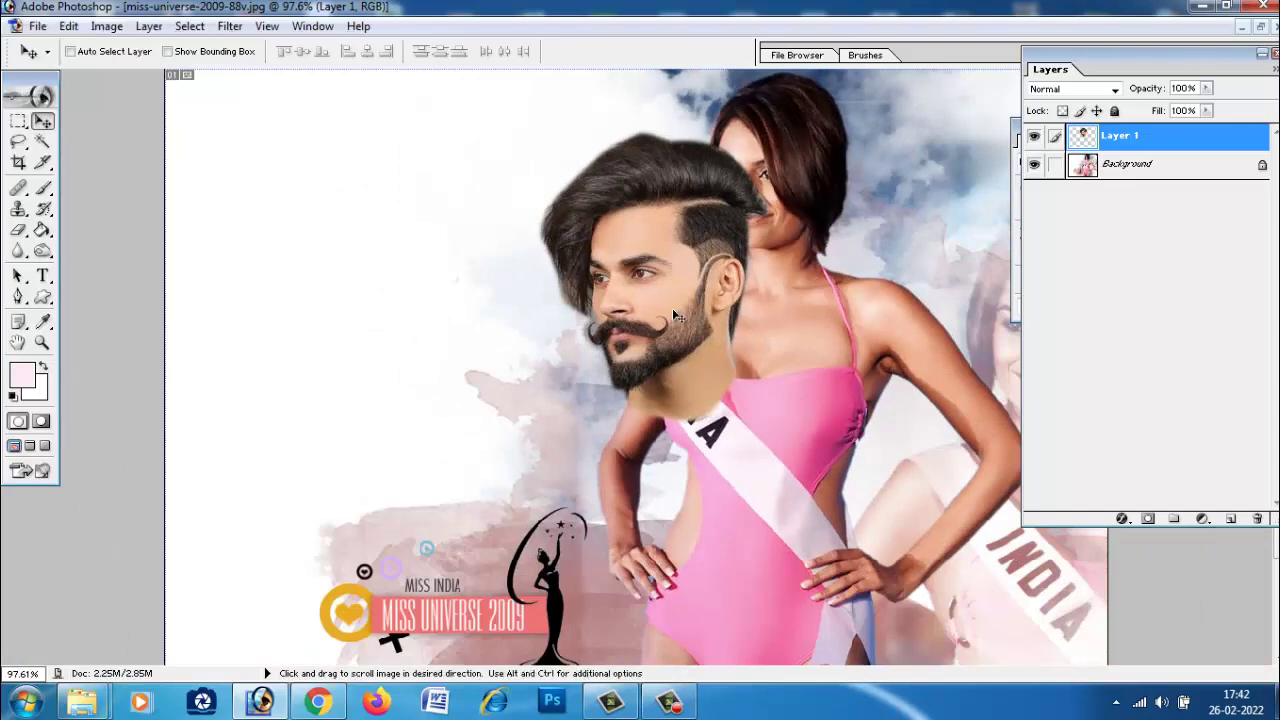
mouse_move(672, 308)
left_mouse_down()
mouse_move(758, 214)
mouse_move(935, 171)
mouse_move(809, 171)
mouse_move(879, 158)
left_mouse_up()
Step: Scale the head layer to 79.5% and place it to the left of the woman's face
key("ctrl+t")
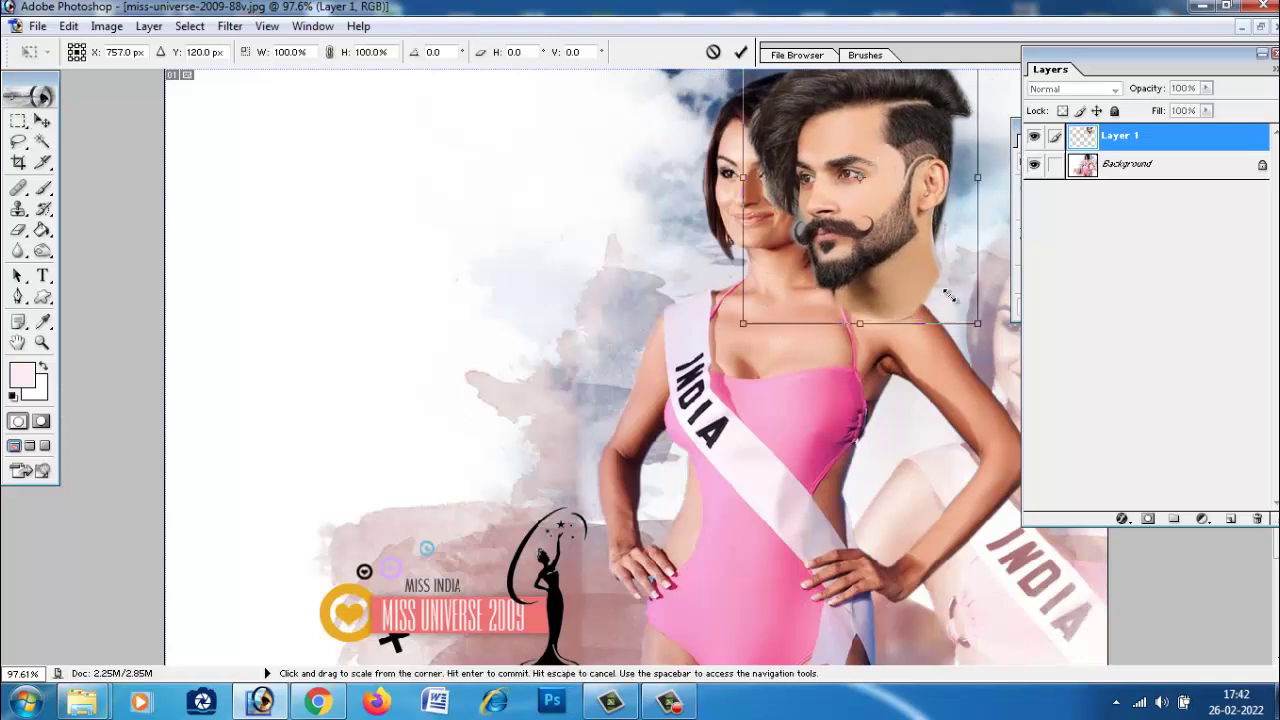
left_click_drag(983, 316, 940, 280)
left_click_drag(872, 187, 797, 203)
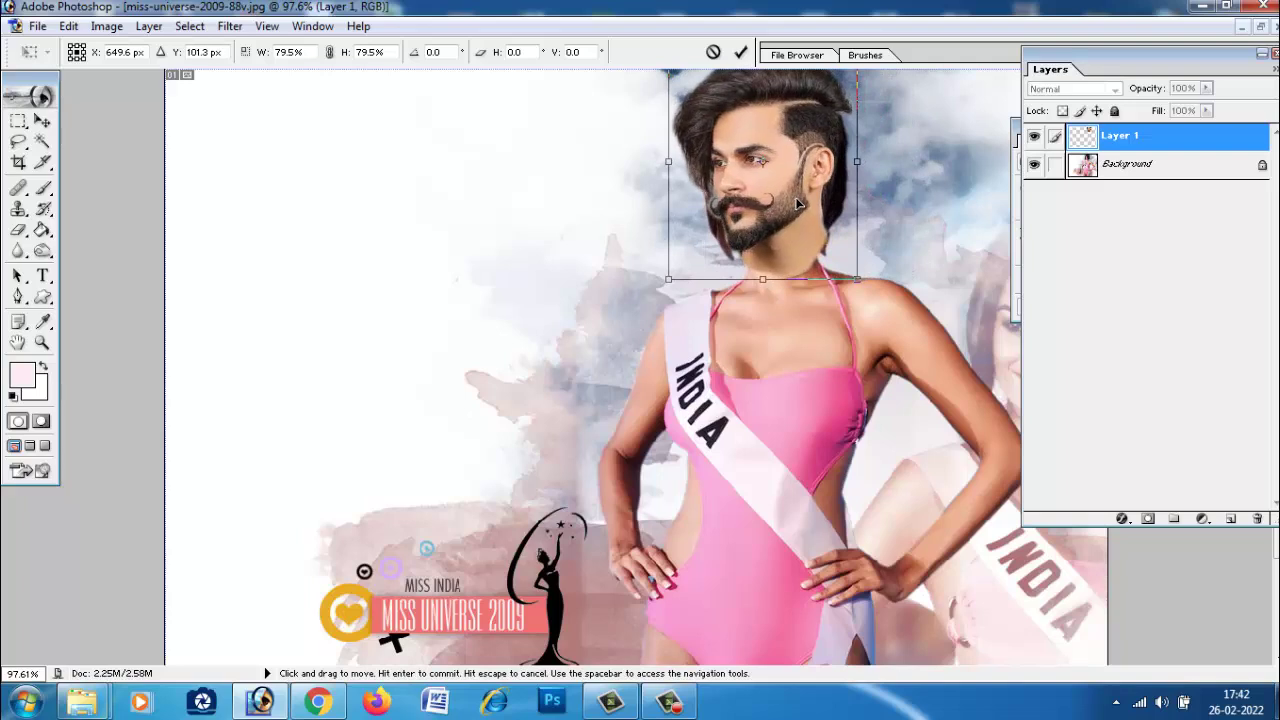
left_click_drag(797, 203, 604, 168)
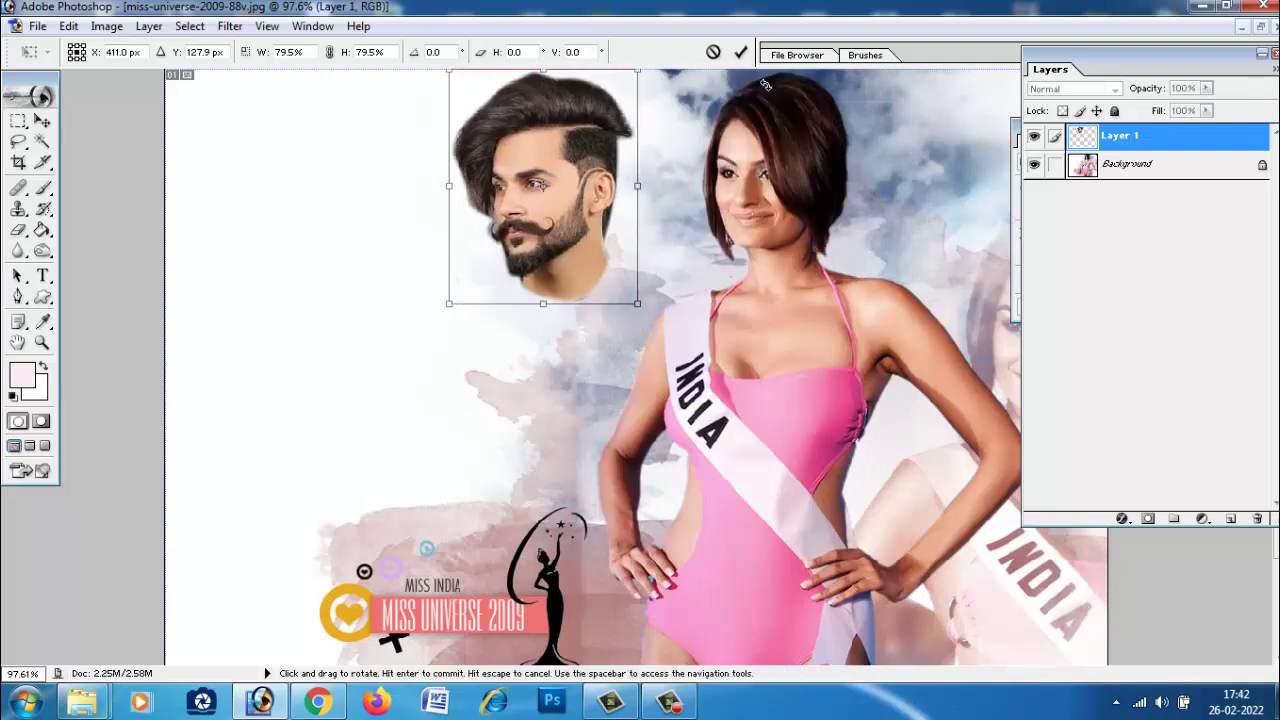
key("Return")
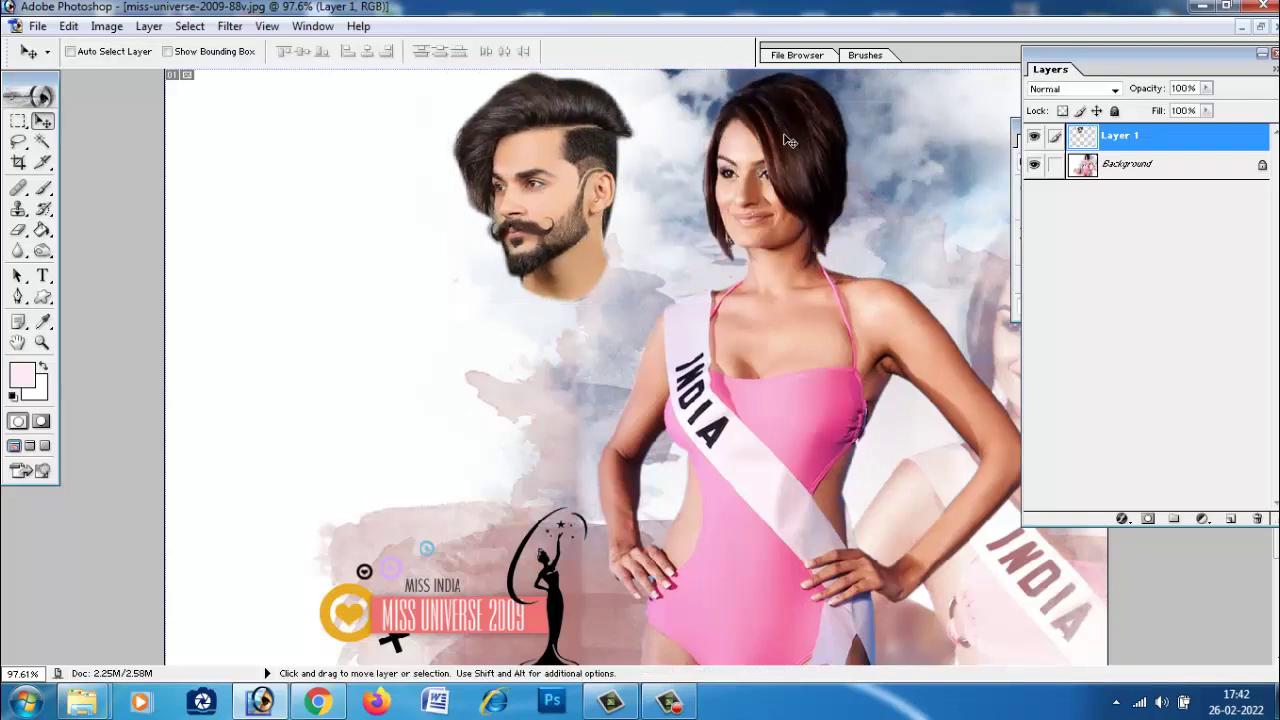
Step: Select the Background layer and set up the Clone Stamp with a 75 px brush sampling the clouds
left_click(1150, 170)
left_click(19, 189)
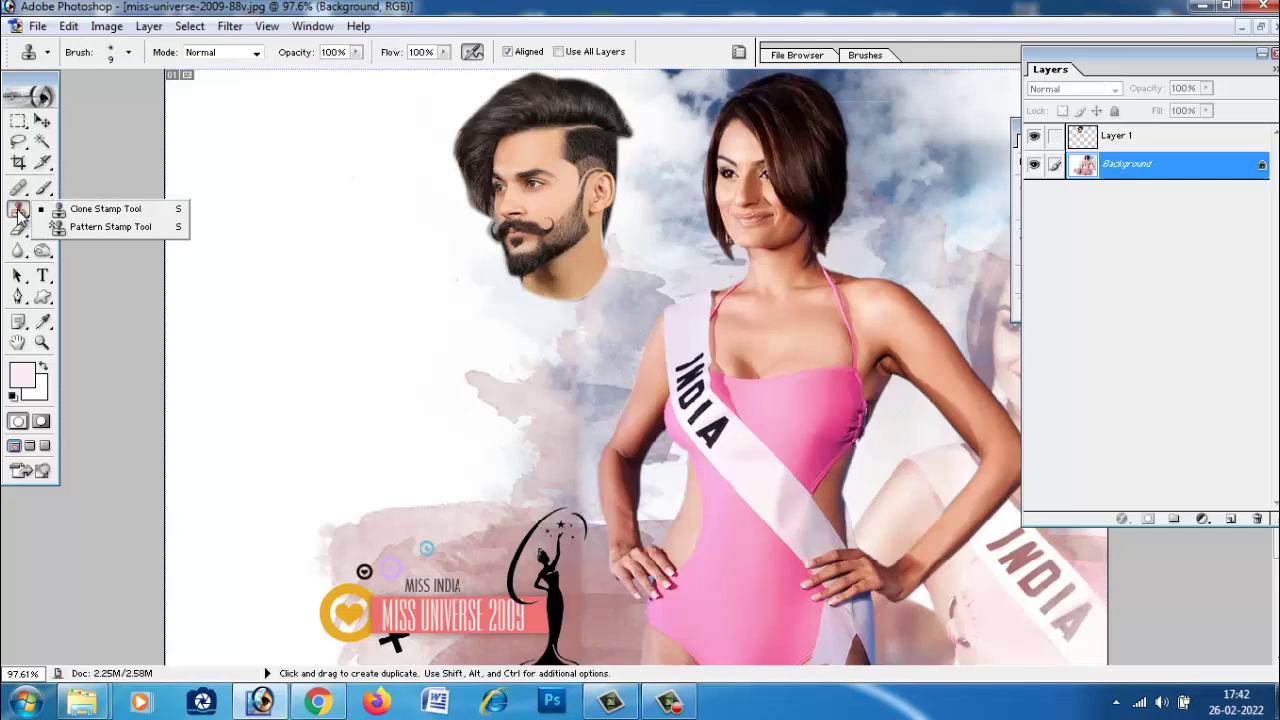
left_click_drag(19, 211, 100, 208)
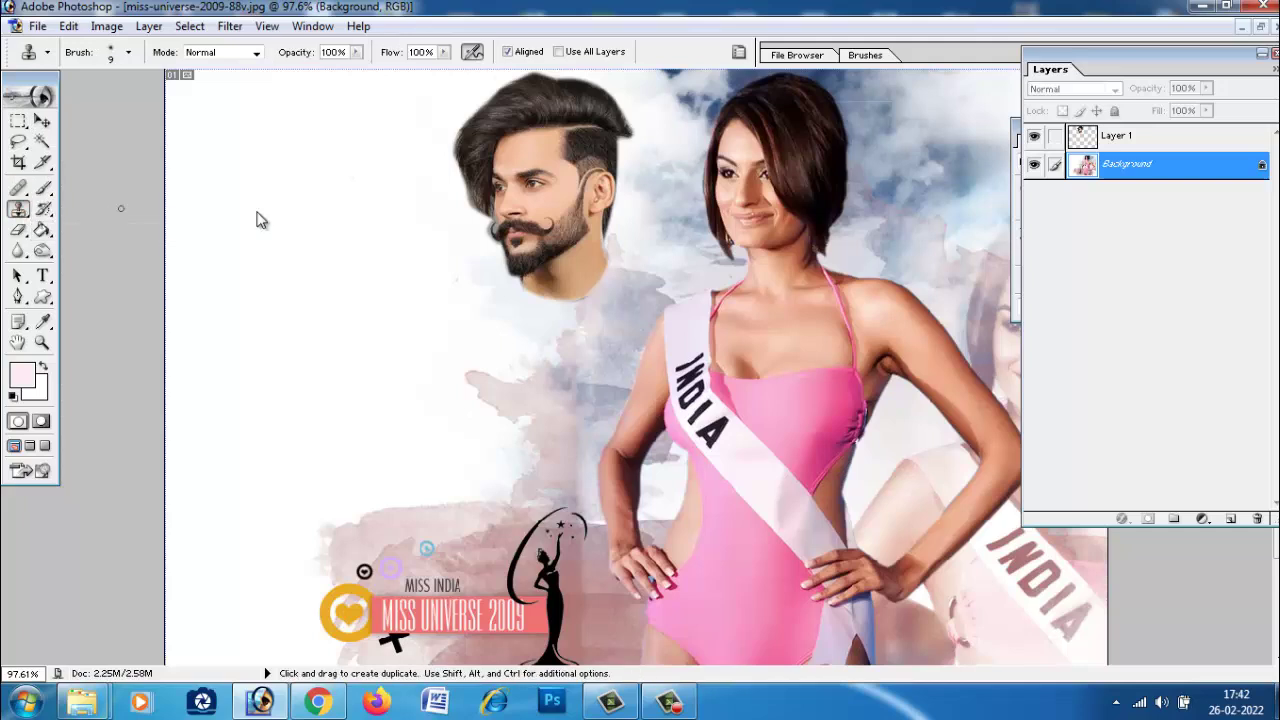
left_click(906, 142, "alt")
left_click(128, 57)
left_click_drag(100, 106, 108, 106)
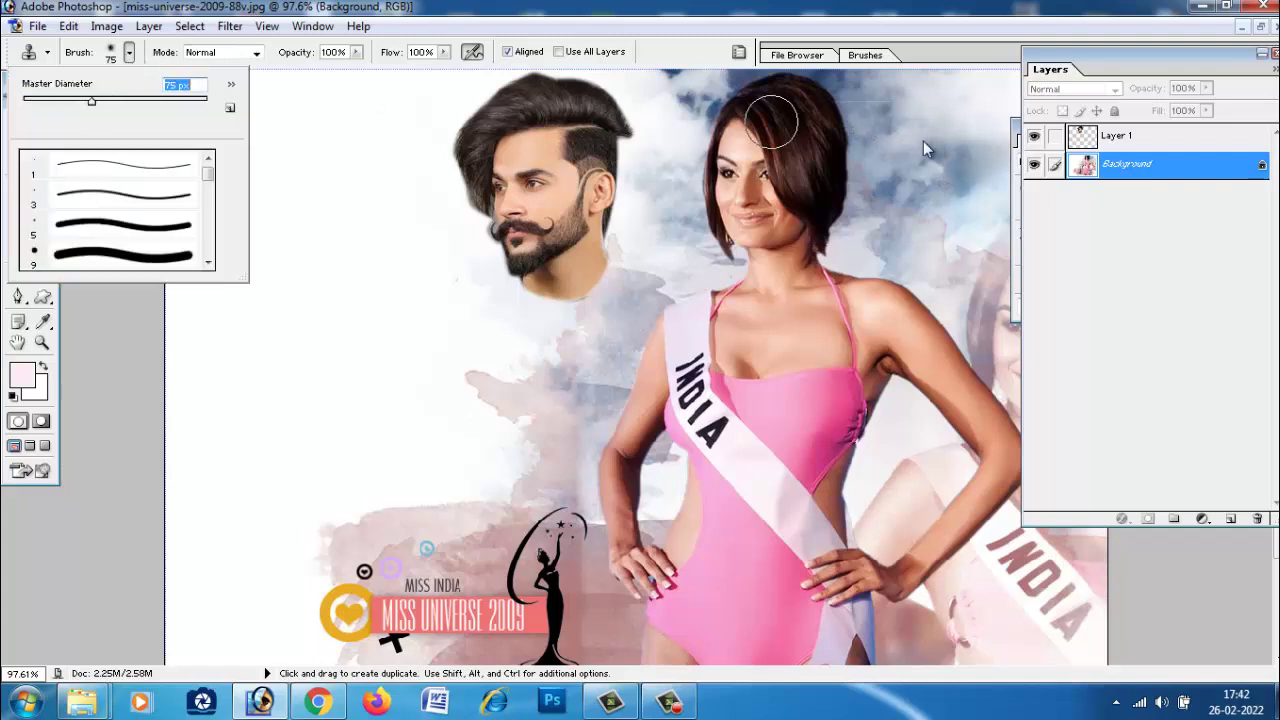
left_click(918, 140)
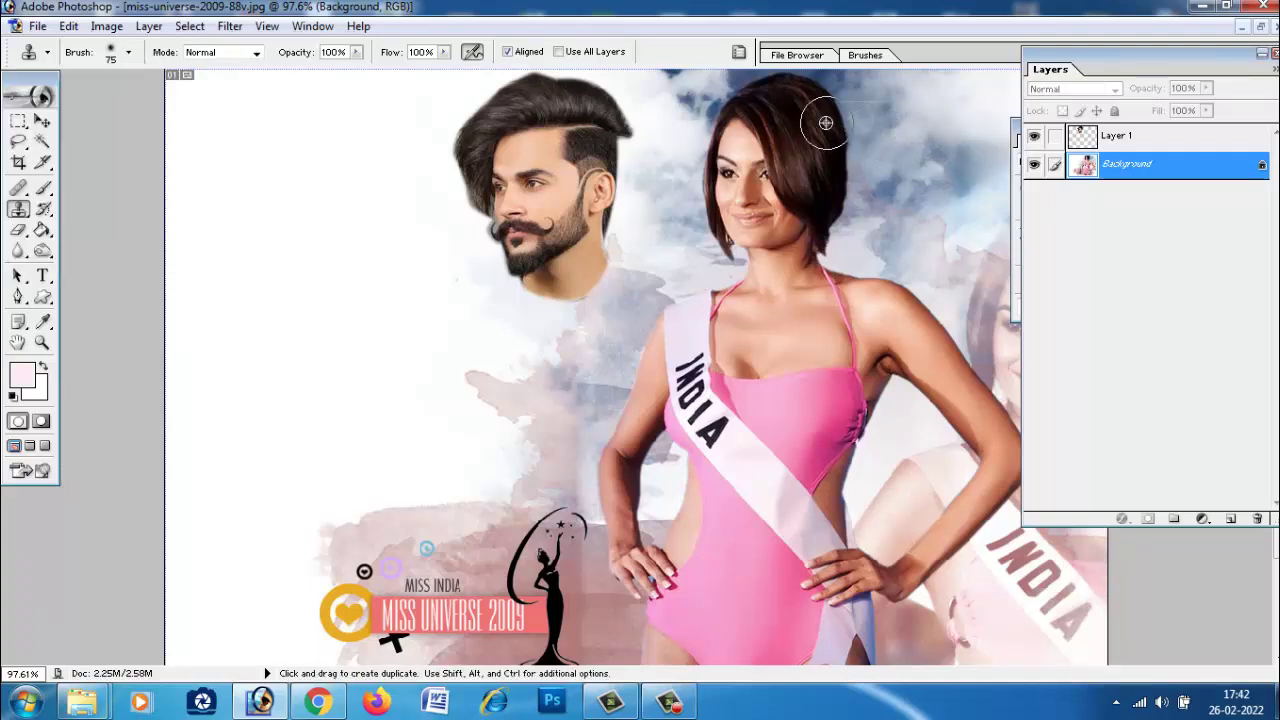
Step: Paint cloned cloud texture over the woman's hair and upper face
mouse_move(820, 120)
left_mouse_down()
mouse_move(767, 93)
mouse_move(824, 113)
mouse_move(737, 136)
mouse_move(713, 190)
mouse_move(776, 136)
left_mouse_up()
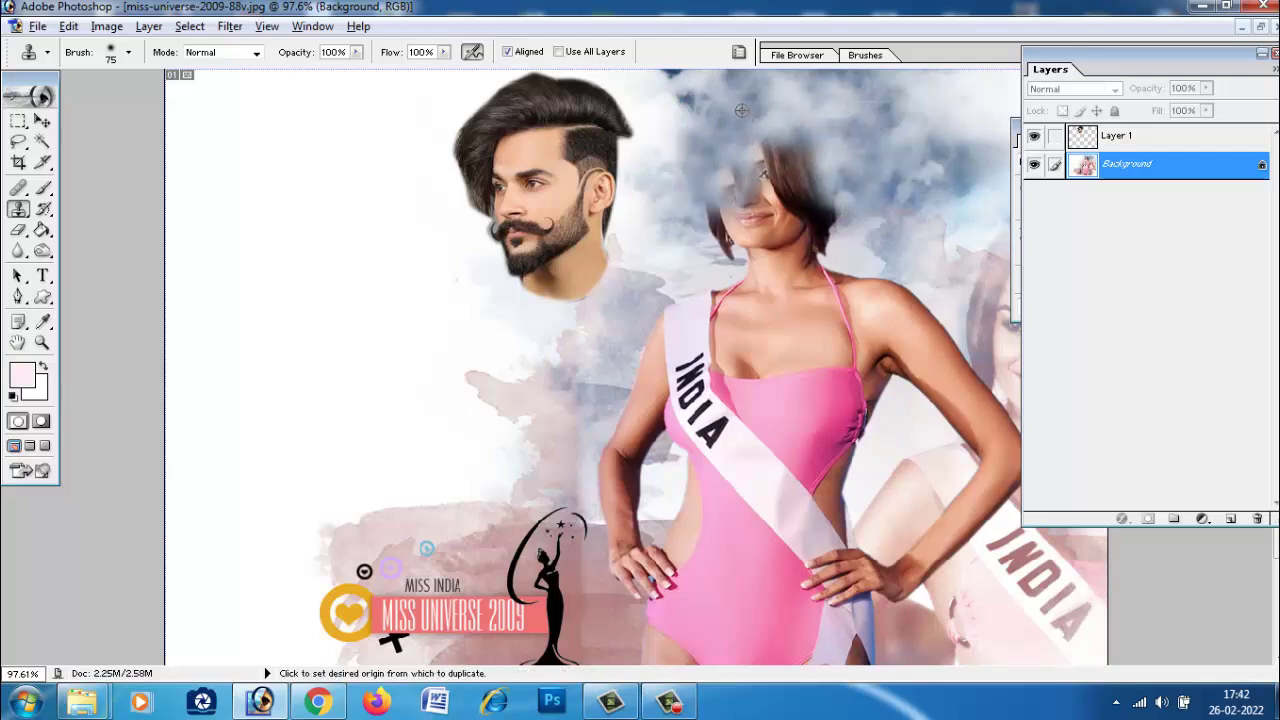
mouse_move(777, 135)
left_mouse_down()
mouse_move(857, 171)
mouse_move(873, 108)
left_mouse_up()
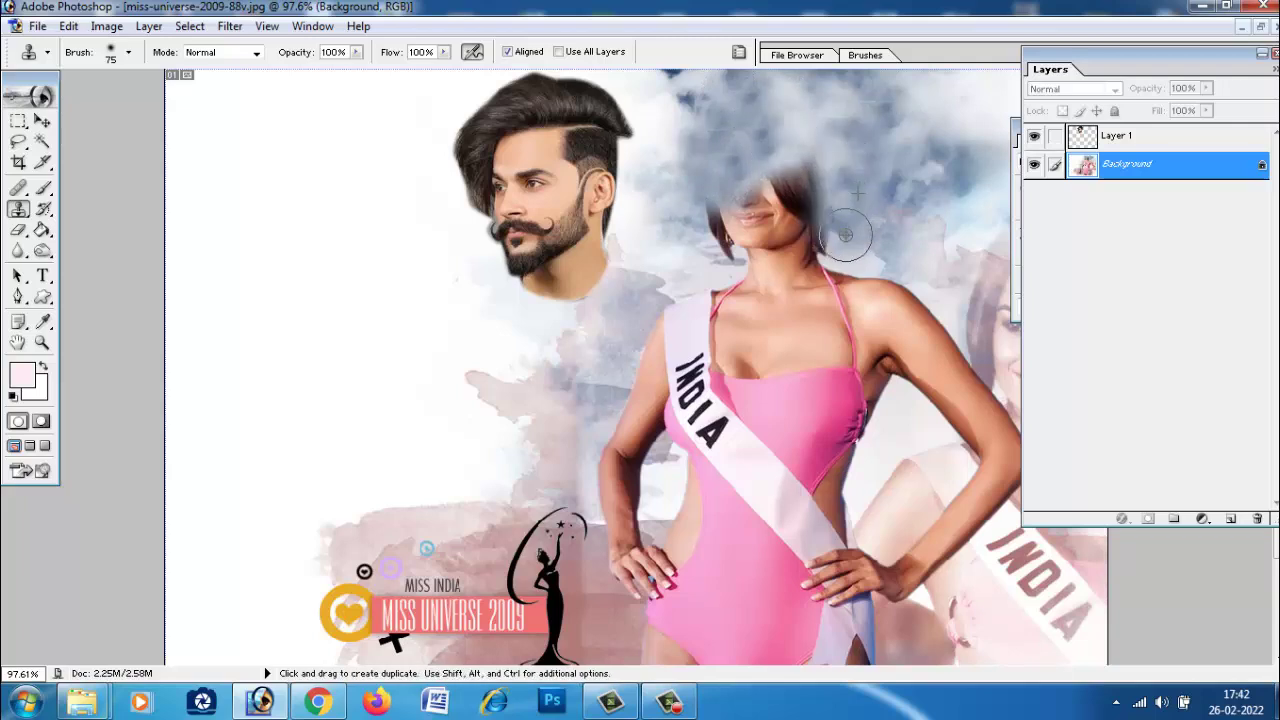
left_click(901, 99, "alt")
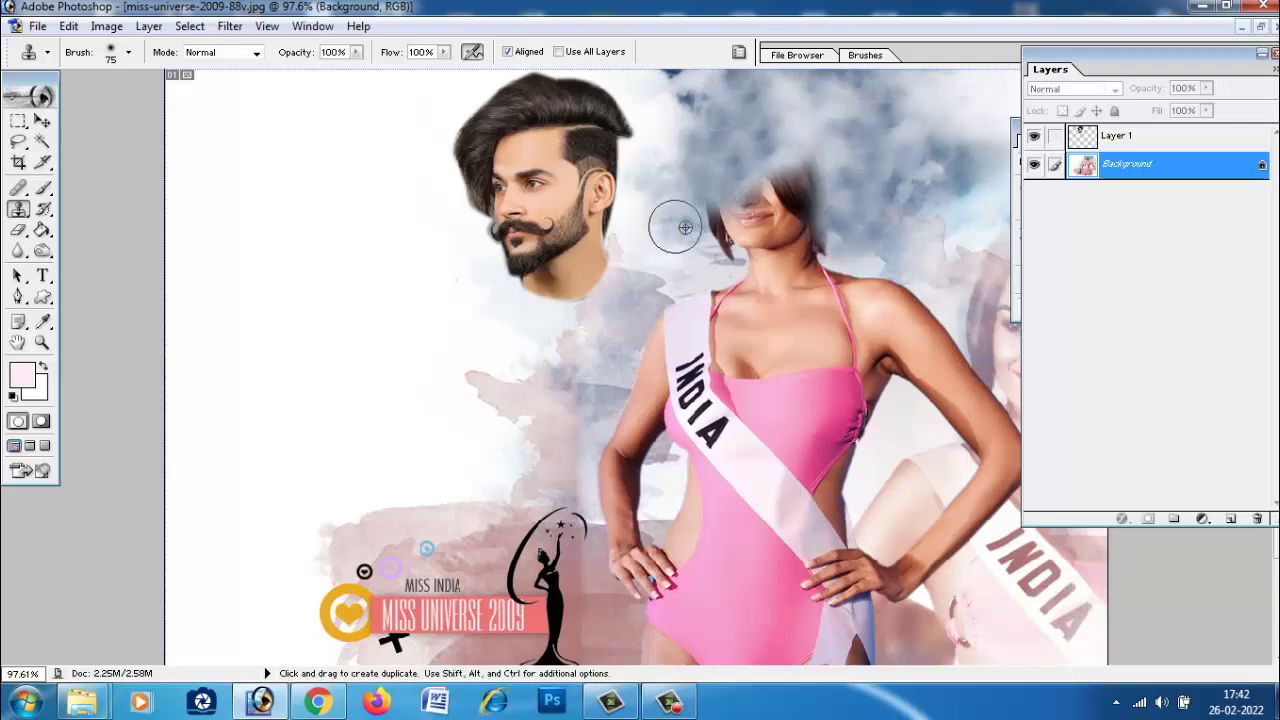
left_click_drag(694, 220, 714, 247)
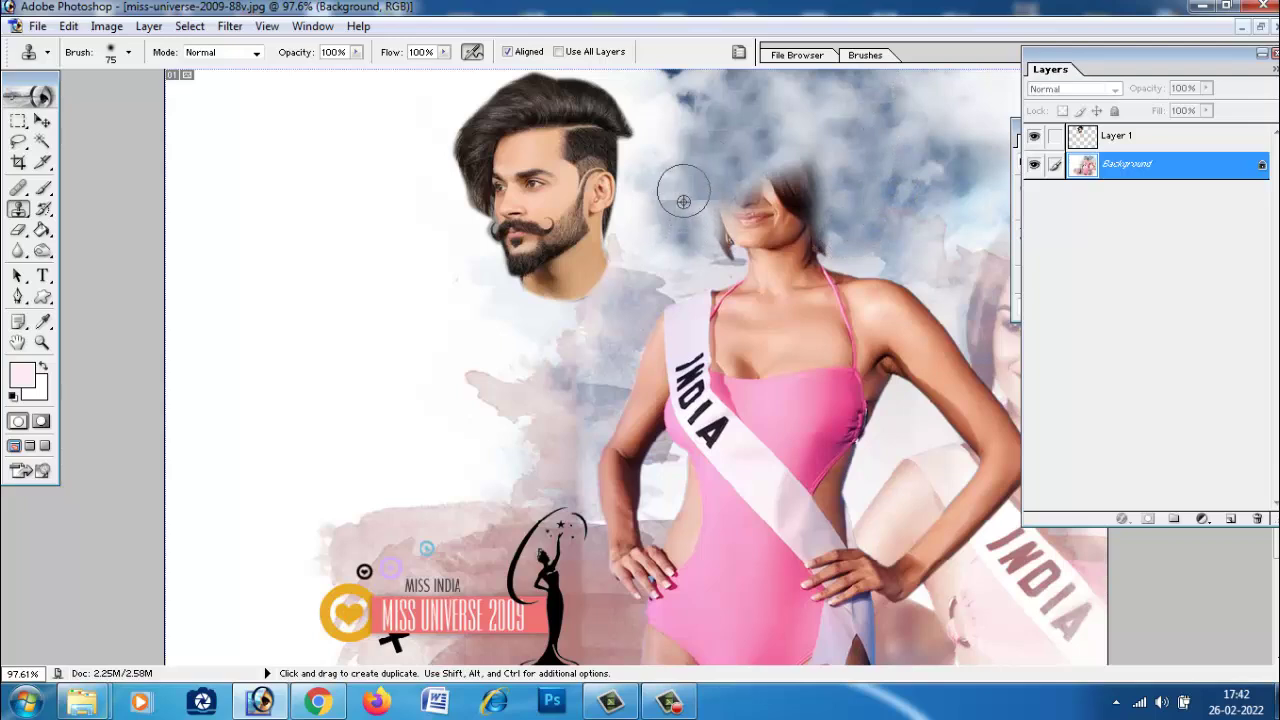
left_click(663, 143, "alt")
left_click_drag(674, 186, 693, 227)
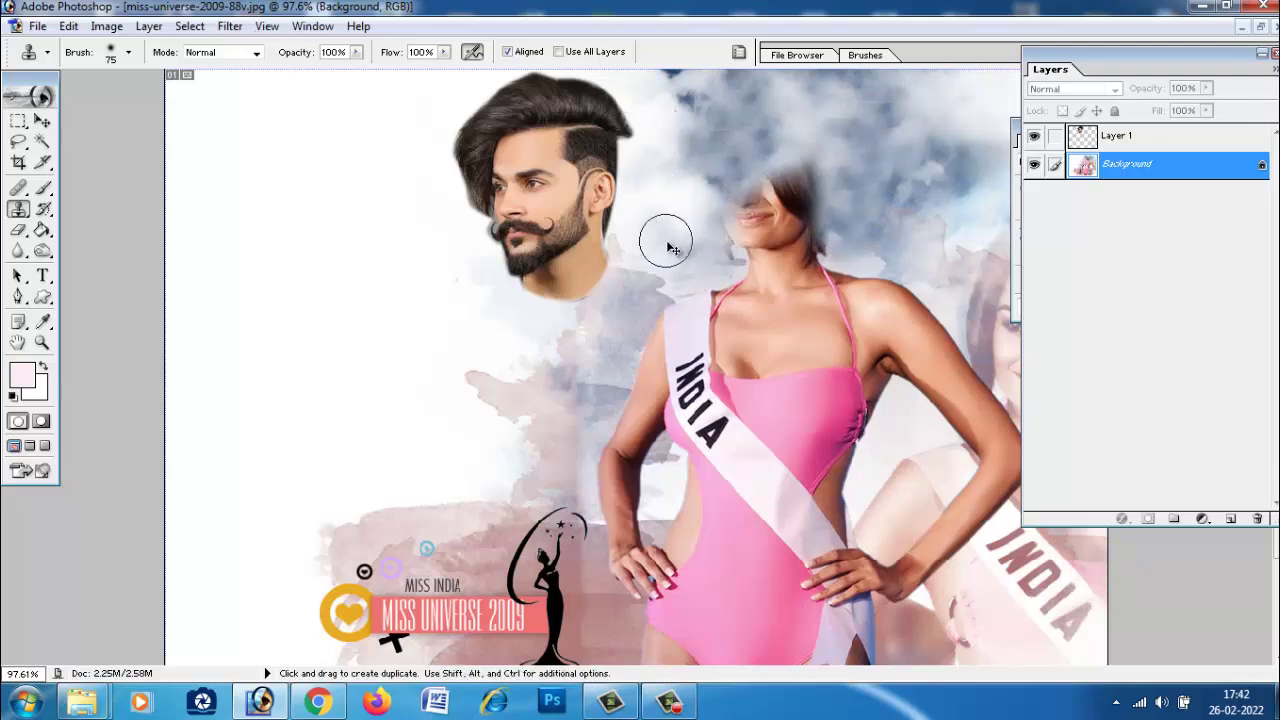
left_click_drag(686, 171, 712, 231)
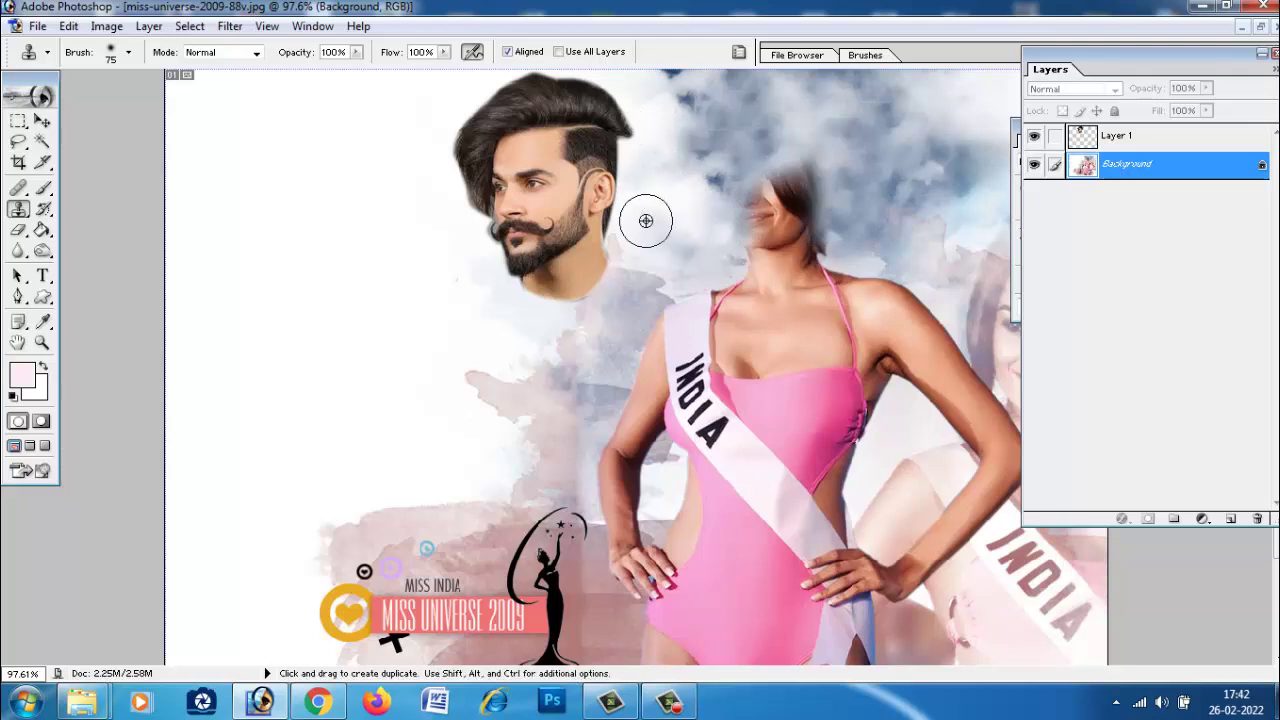
left_click(42, 120)
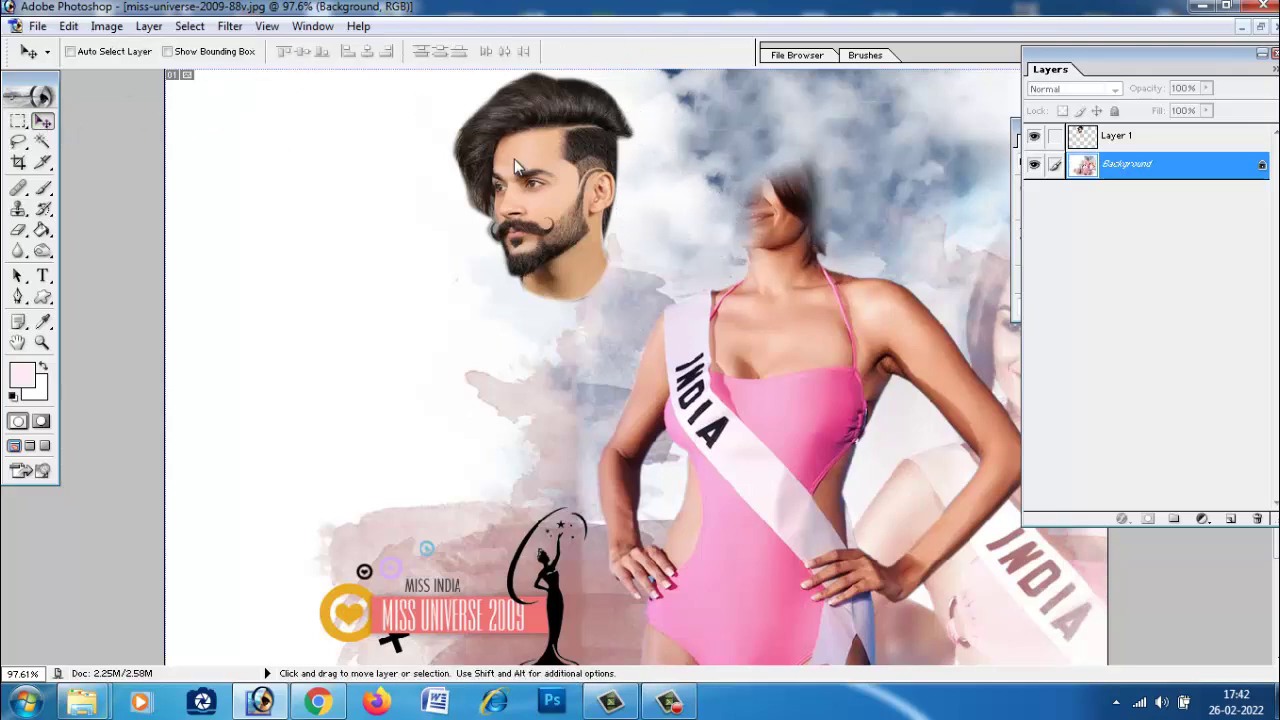
Step: Select Layer 1 and drag the man's head onto the woman's neck
right_click(516, 167)
left_click(545, 172)
right_click(516, 167)
left_click(545, 172)
left_click_drag(516, 167, 726, 163)
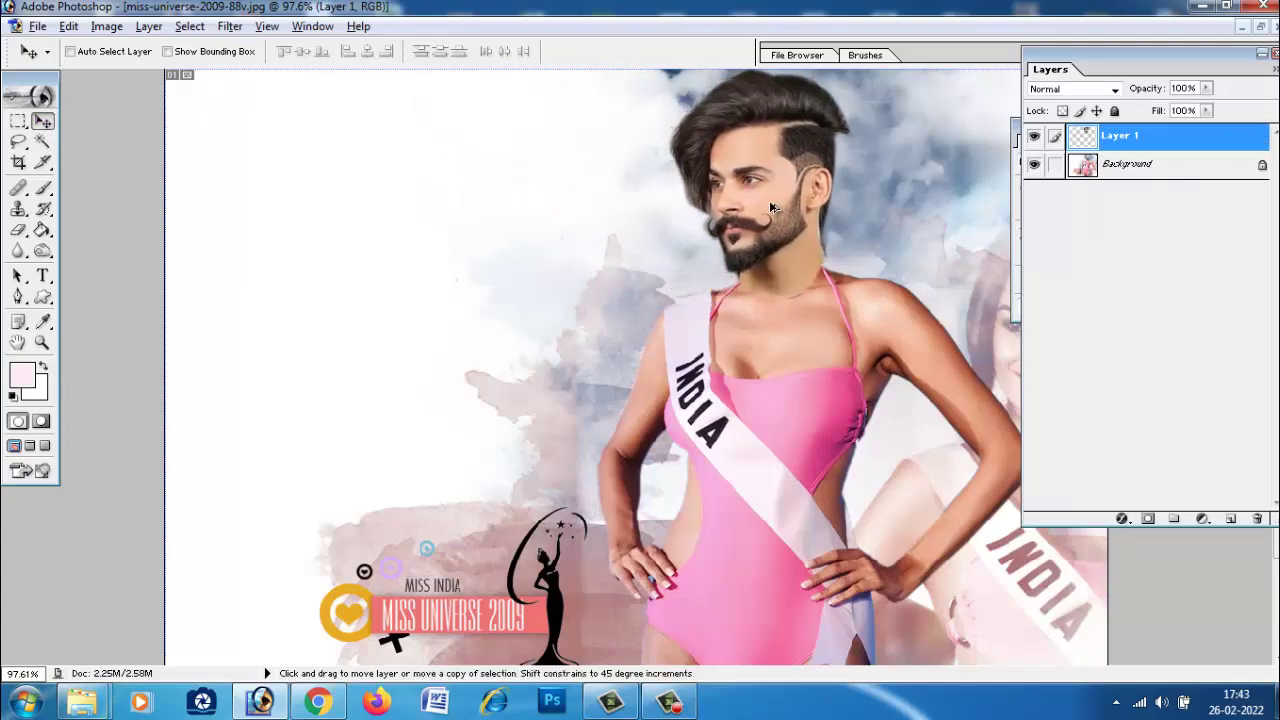
key("ctrl+0")
key("ctrl+minus")
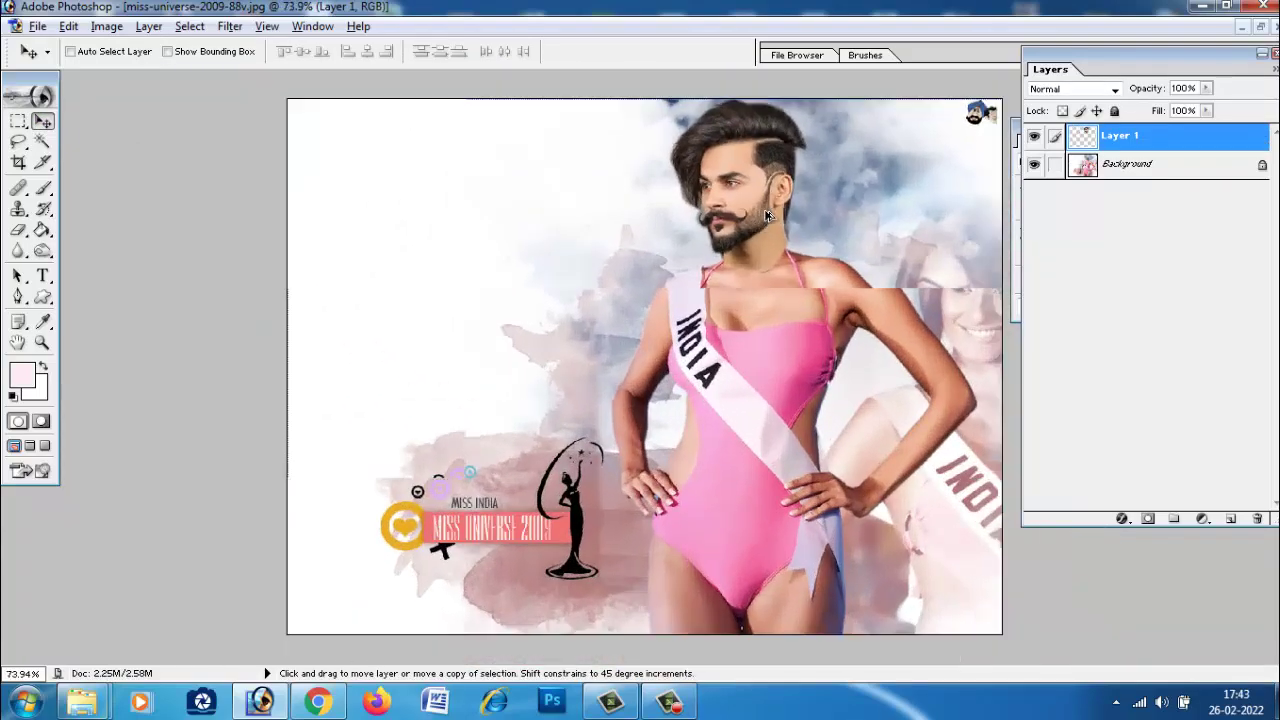
key("ctrl+minus")
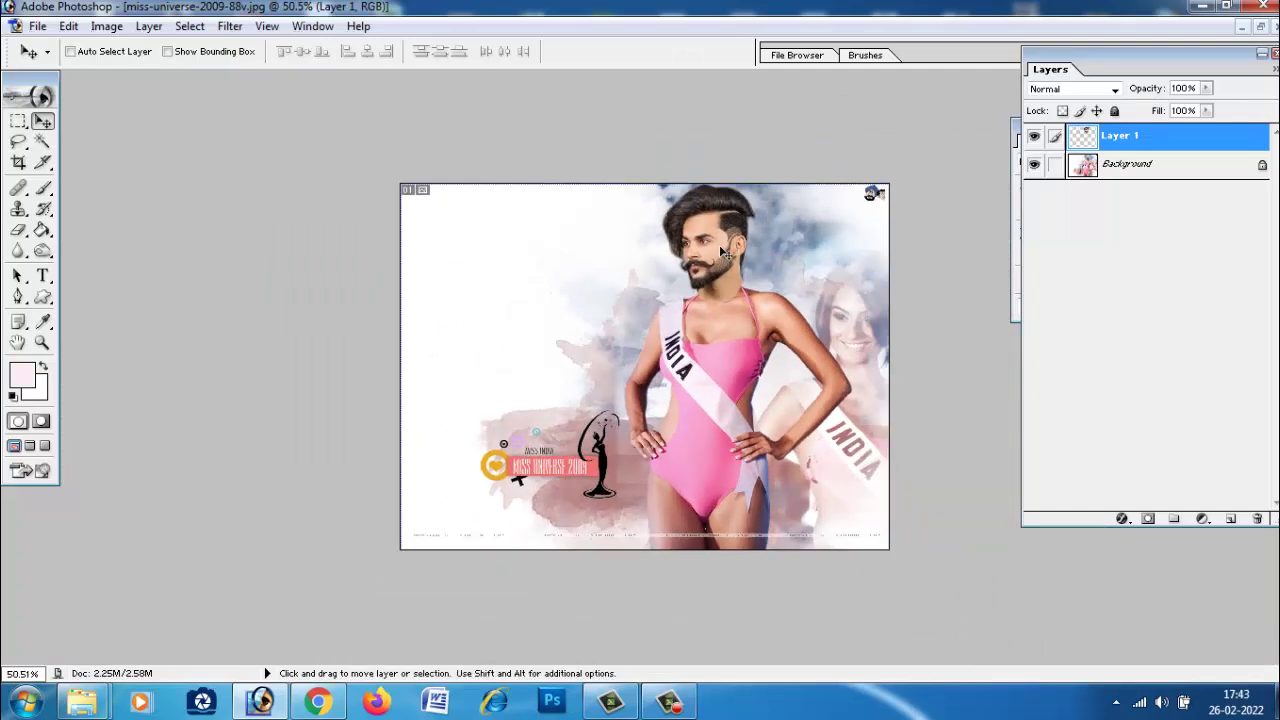
key("ctrl+plus")
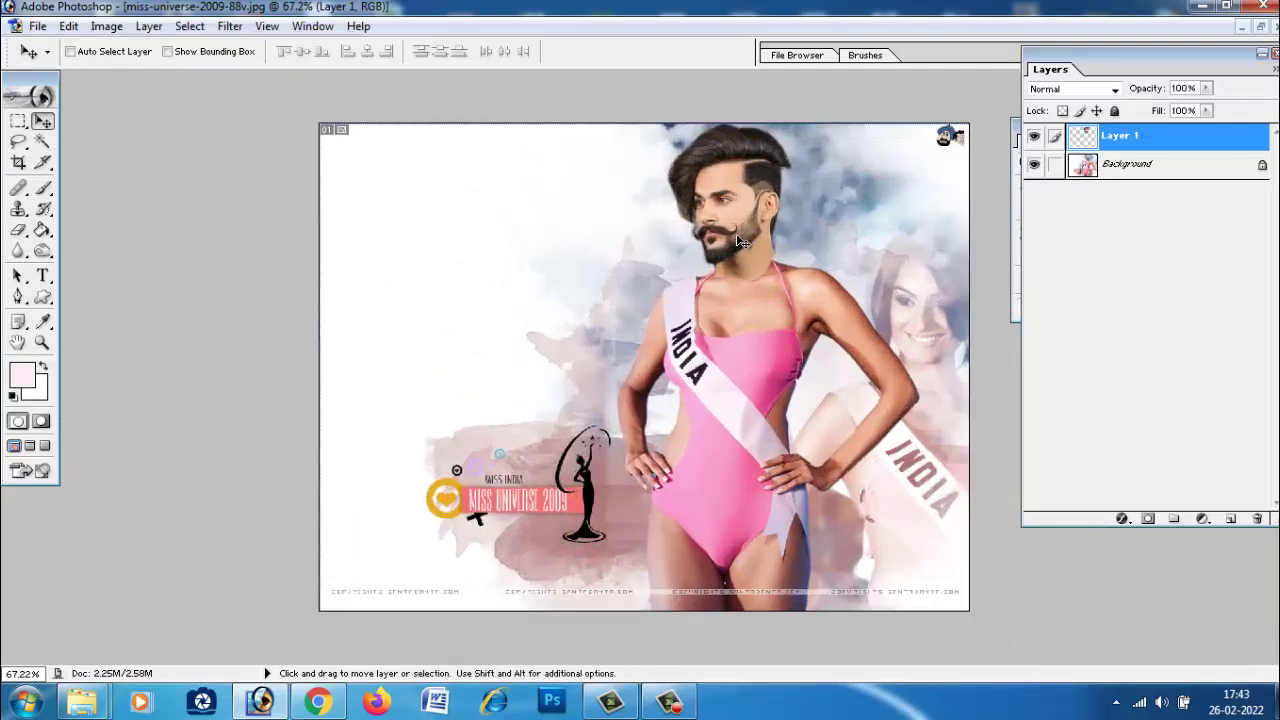
Step: Scale the head to about 91% and align it with the woman's shoulders
key("ctrl+t")
left_click_drag(794, 121, 783, 135)
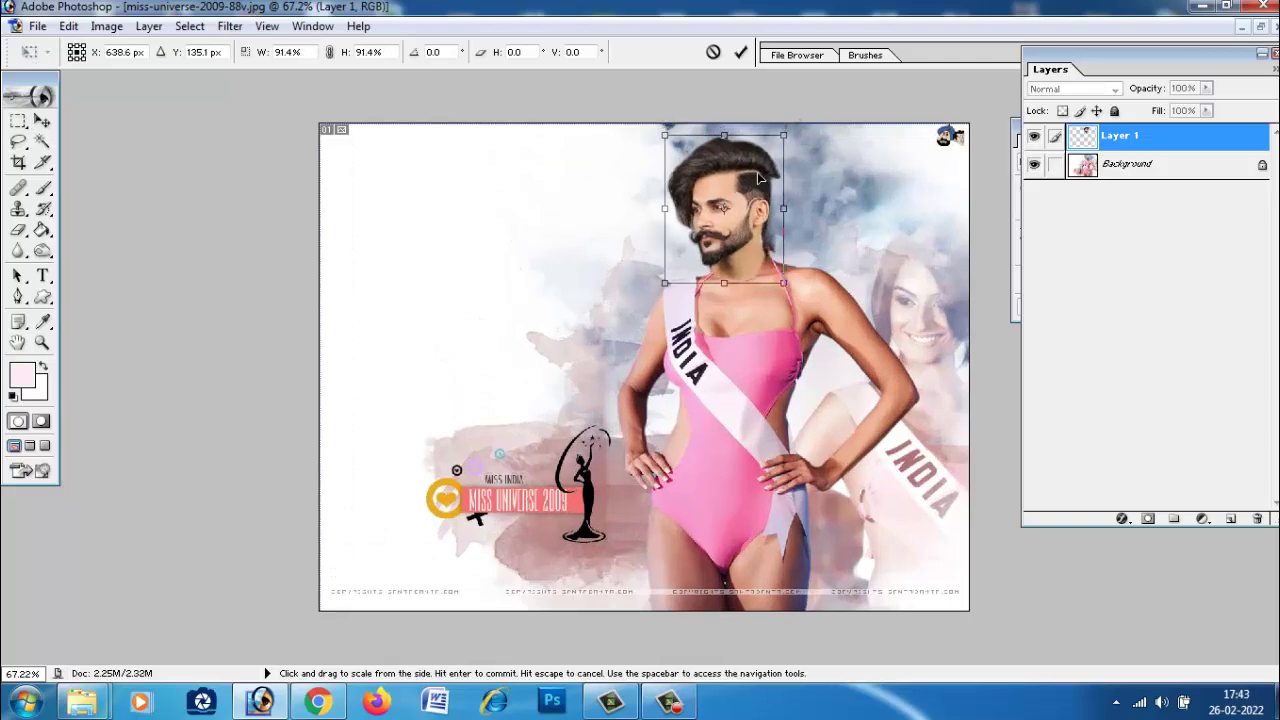
left_click_drag(758, 178, 760, 192)
key("Return")
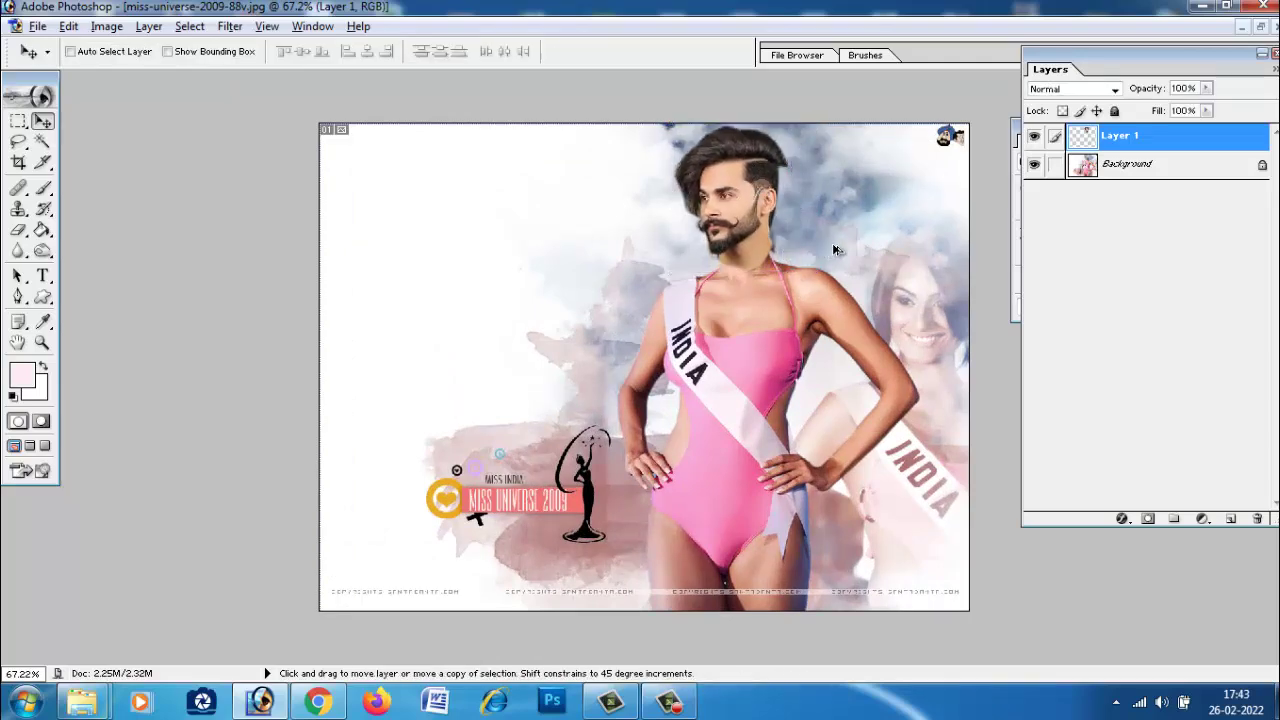
scroll(904, 225, "up", 3)
left_click_drag(904, 225, 674, 170)
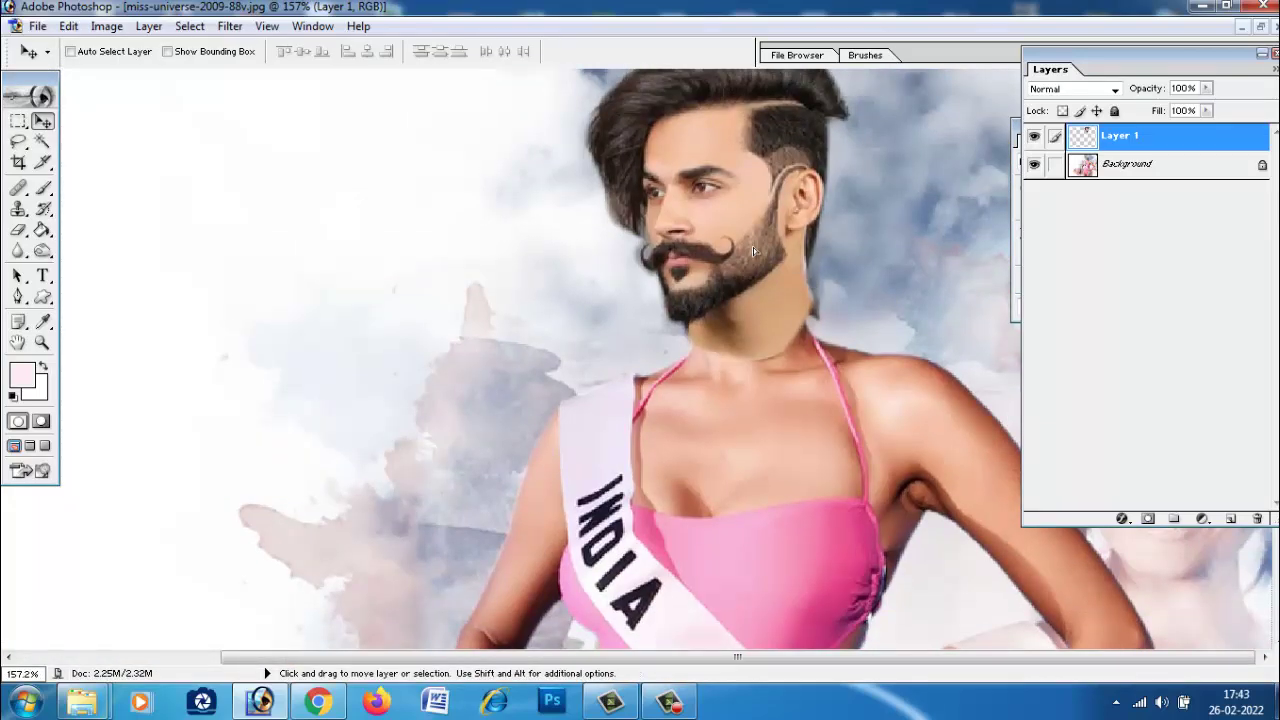
left_click_drag(752, 226, 765, 232)
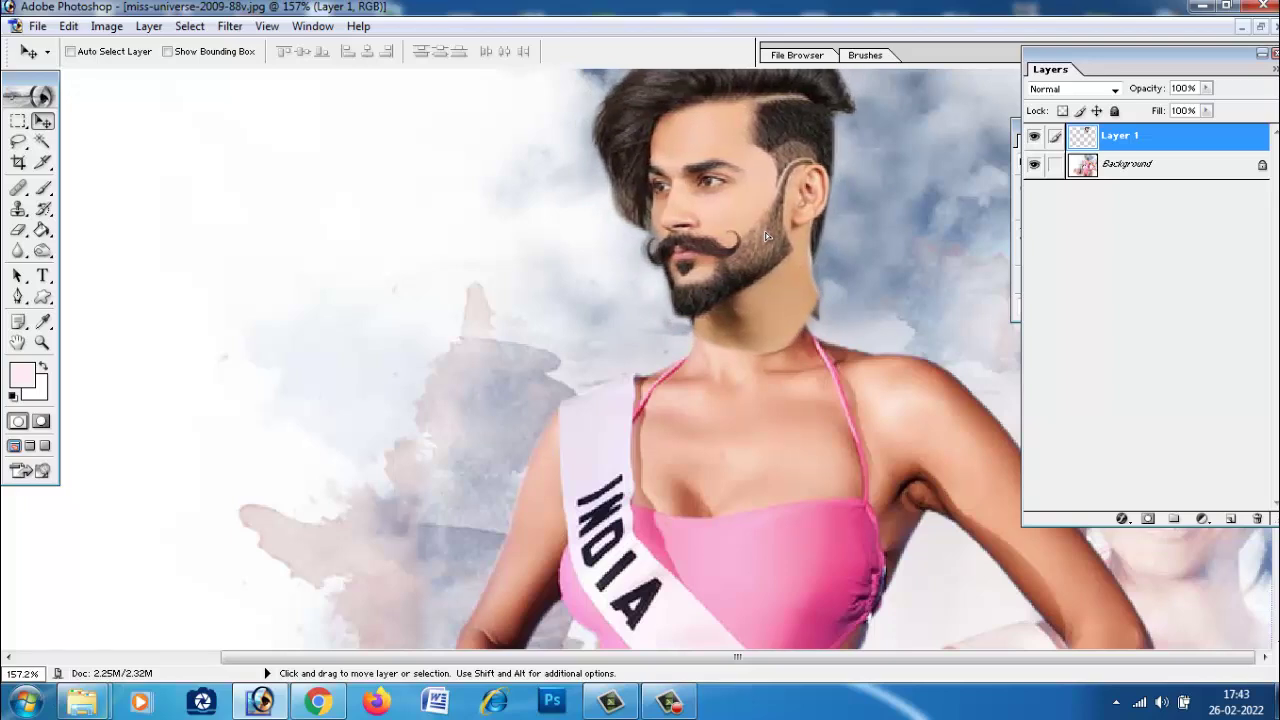
Step: Erase excess pixels along the man's neck on Layer 1, undoing the last eraser stroke
left_click(18, 232)
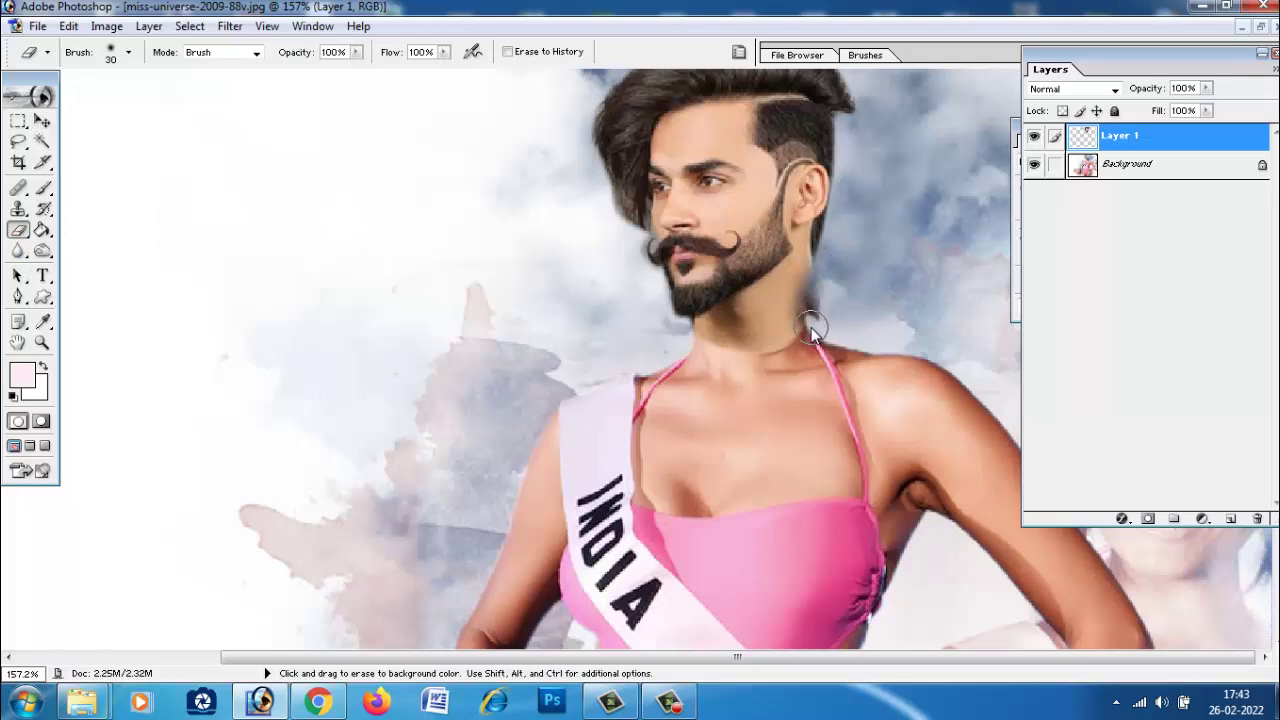
mouse_move(810, 338)
left_mouse_down()
mouse_move(734, 359)
mouse_move(683, 352)
left_mouse_up()
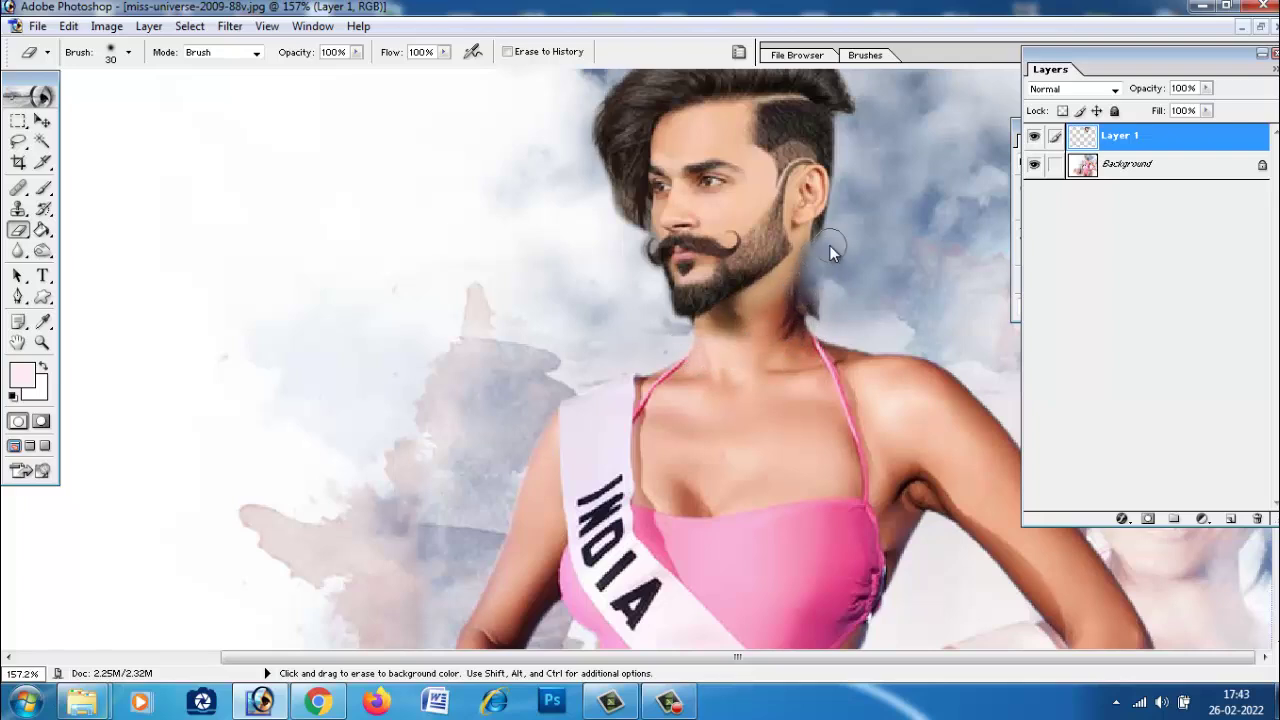
key("ctrl")
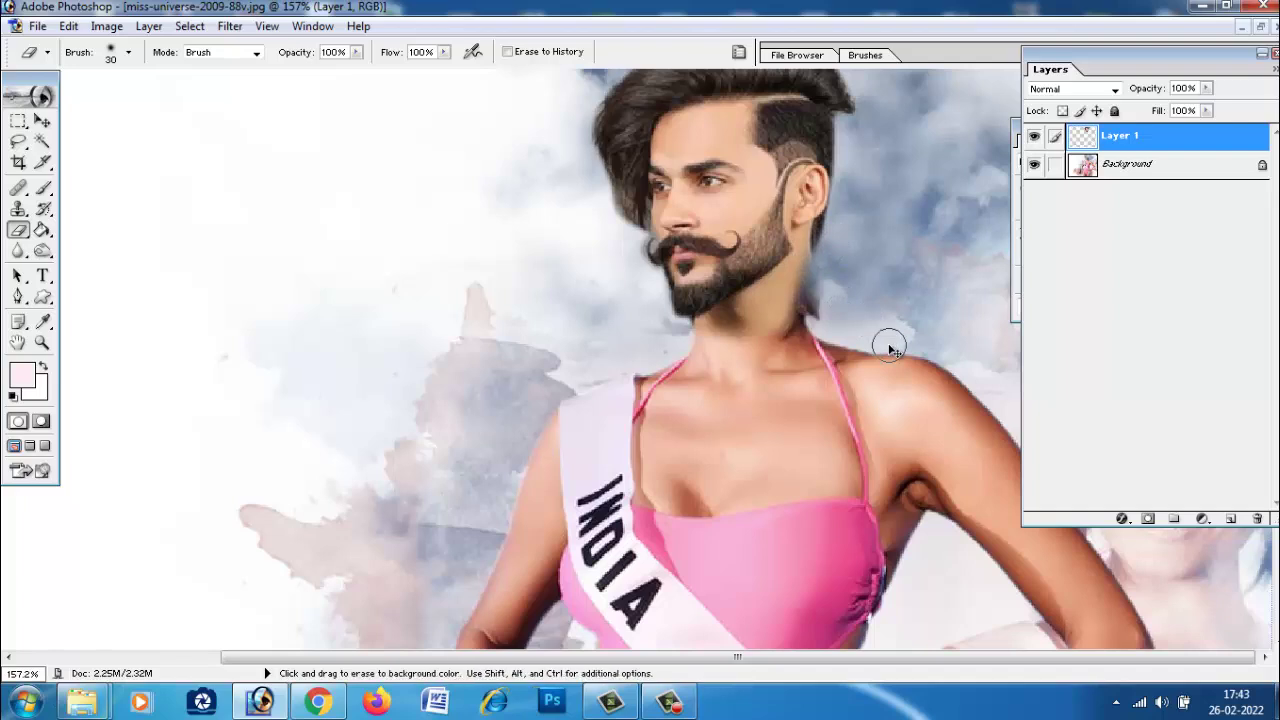
key("ctrl+z")
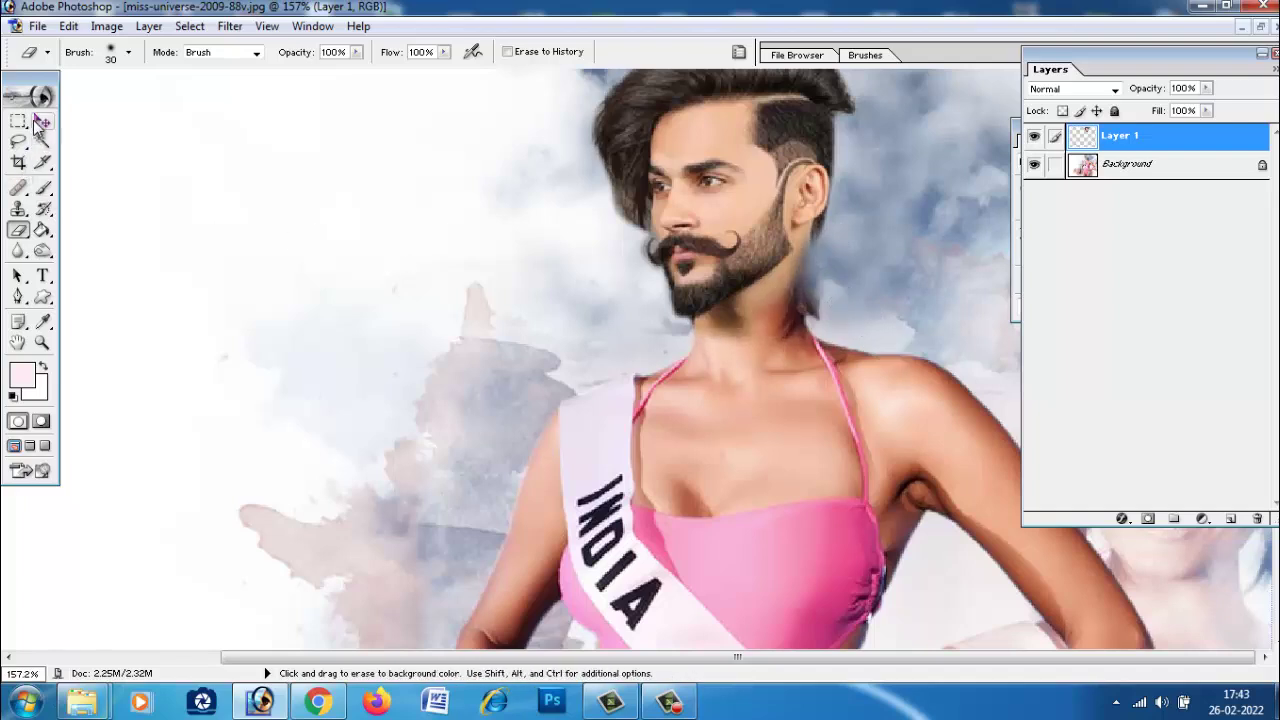
Step: Undo the accidental duplicate of the head and reposition Layer 1
left_click(43, 121)
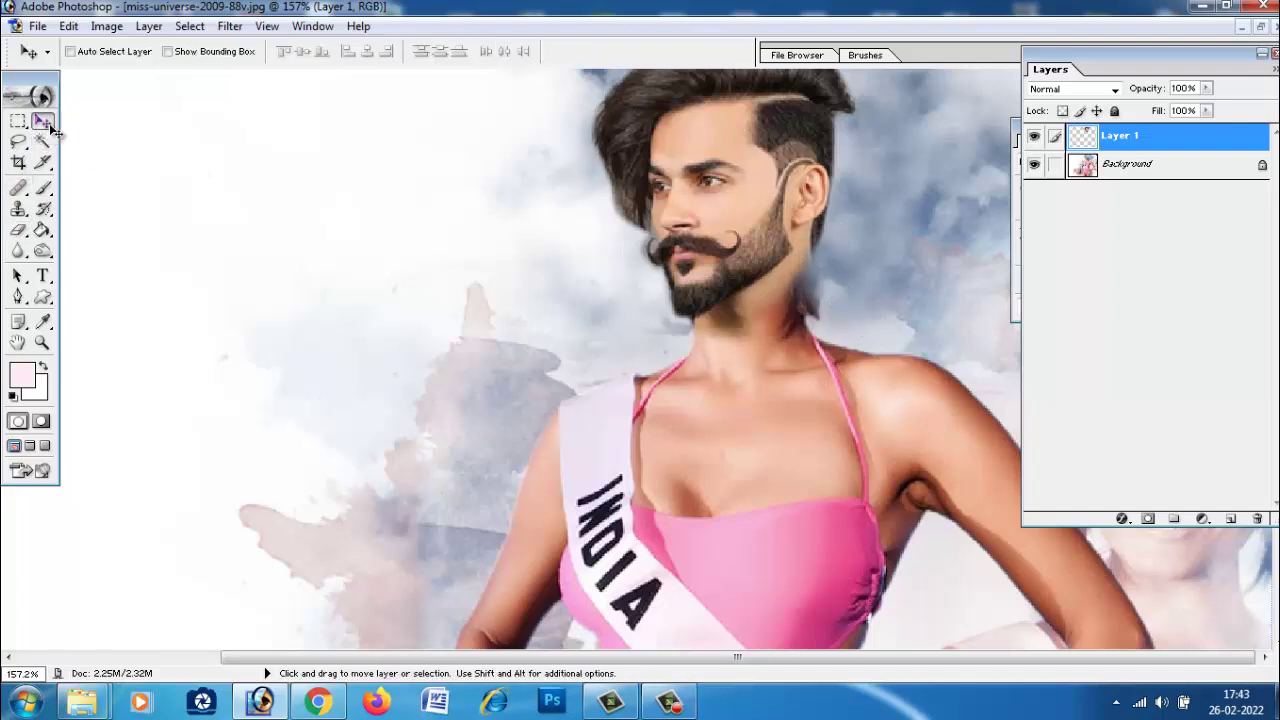
left_click_drag(705, 204, 719, 321)
key("ctrl+z")
left_click_drag(776, 227, 781, 297)
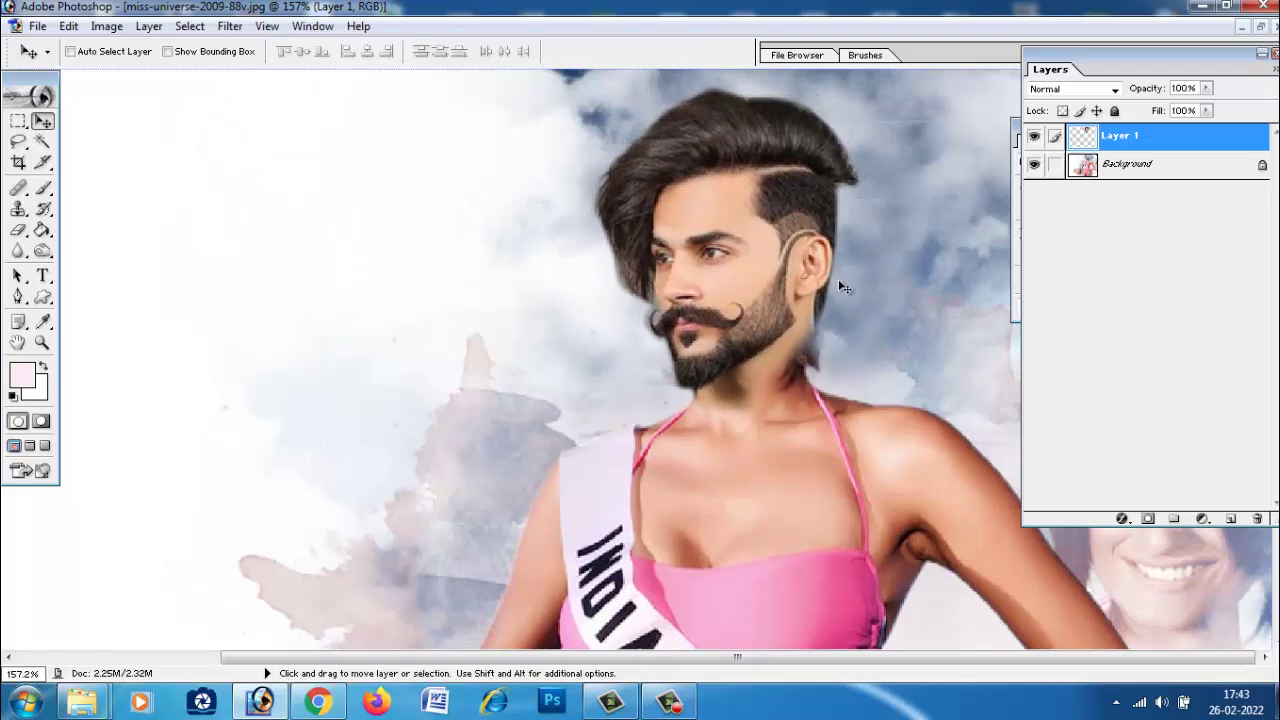
Step: Rescale the man's head to about 91.9% and zoom in to check the fit
key("ctrl+t")
left_click_drag(863, 91, 800, 113)
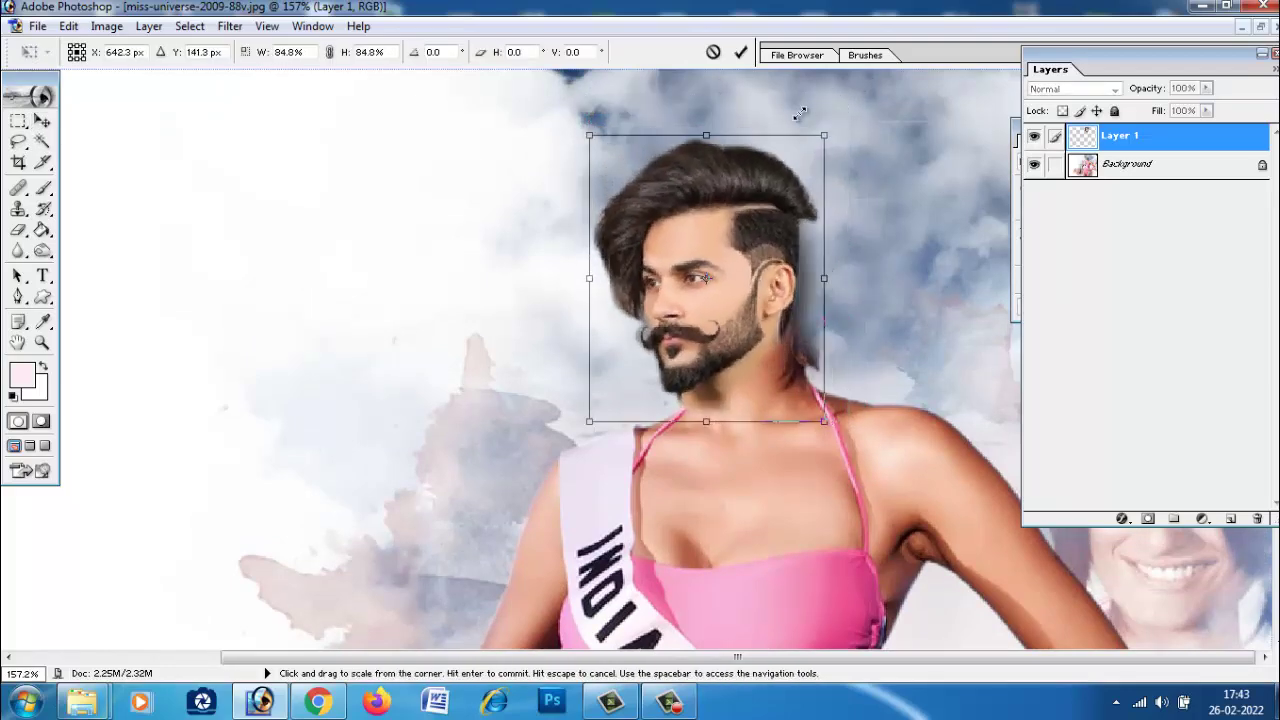
left_click_drag(800, 113, 823, 93)
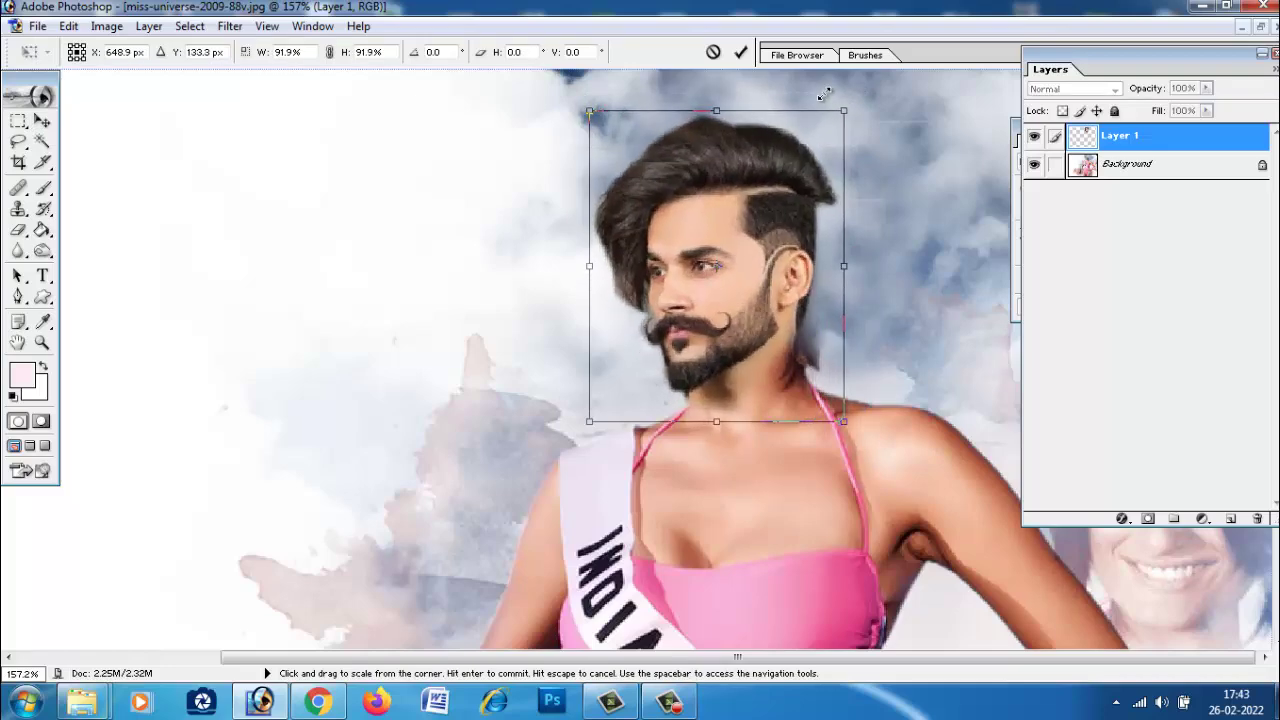
key("Return")
key("ctrl+0")
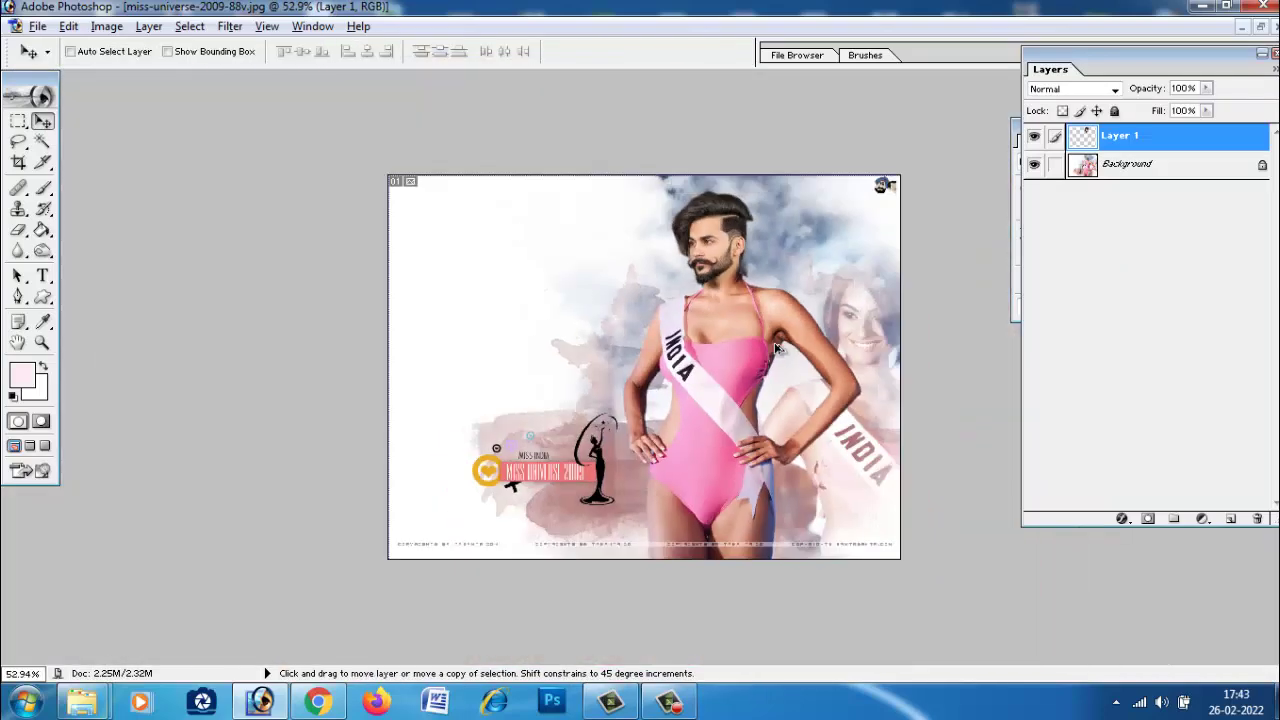
key("ctrl+plus")
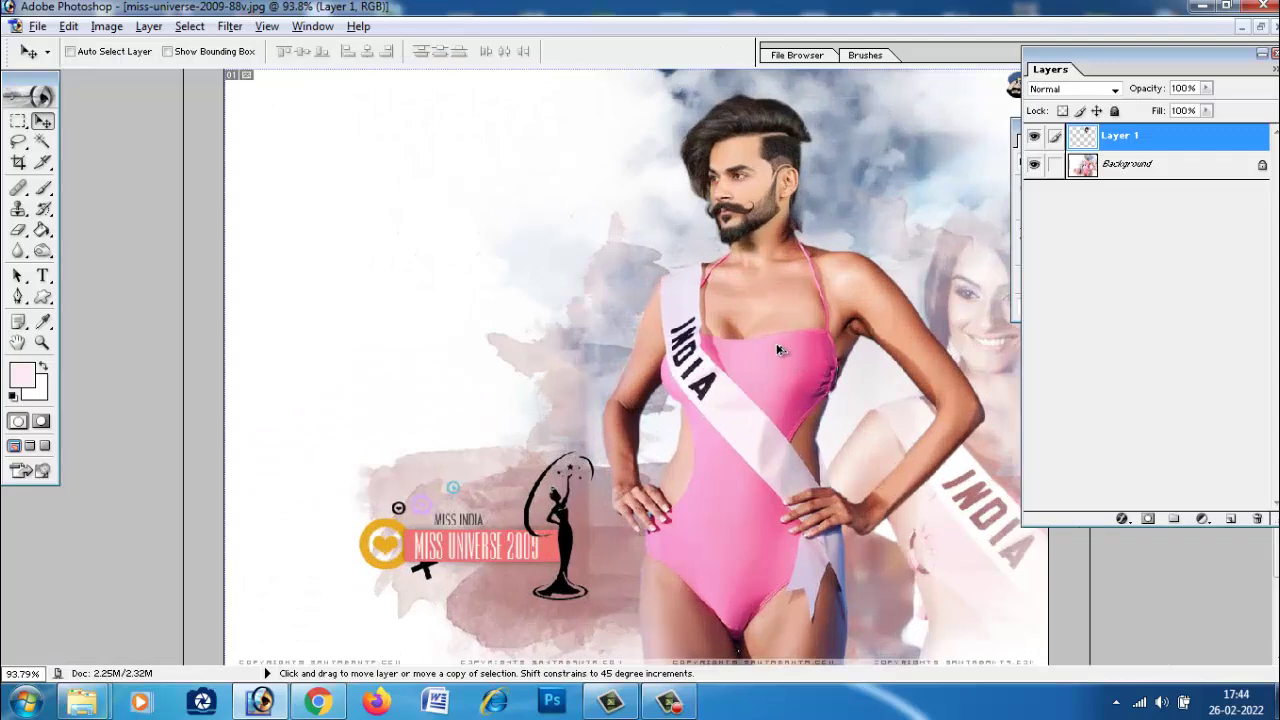
key("ctrl+plus")
Step: Erase the dark shadow by the man's neck and ear on Layer 1, then select the Background layer
left_click(18, 230)
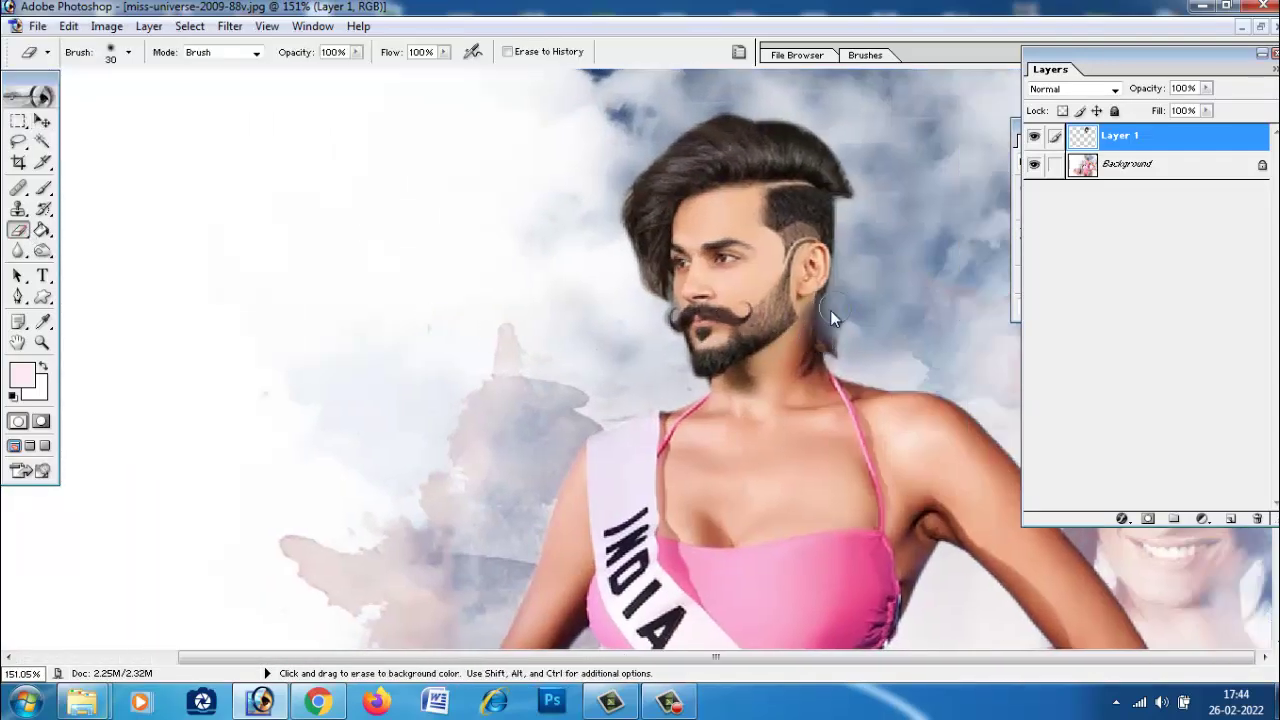
mouse_move(853, 360)
left_mouse_down()
mouse_move(810, 305)
mouse_move(799, 375)
left_mouse_up()
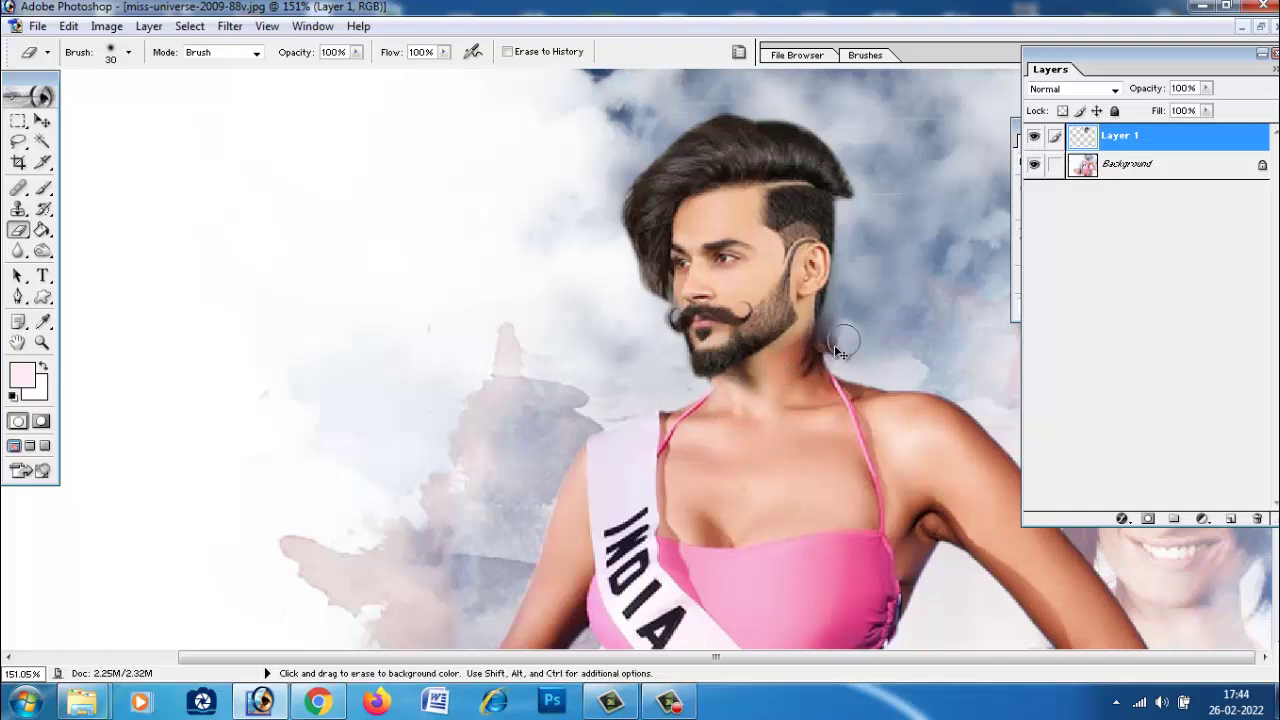
left_click_drag(829, 325, 829, 321)
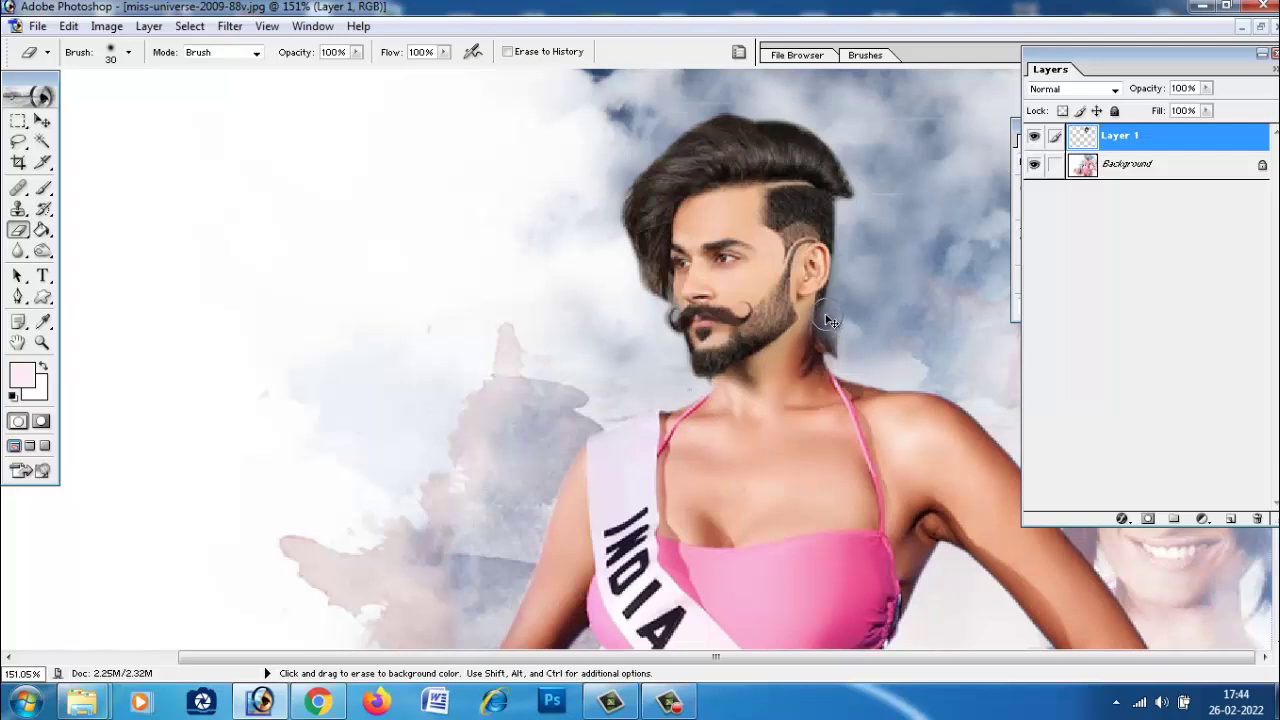
key("ctrl")
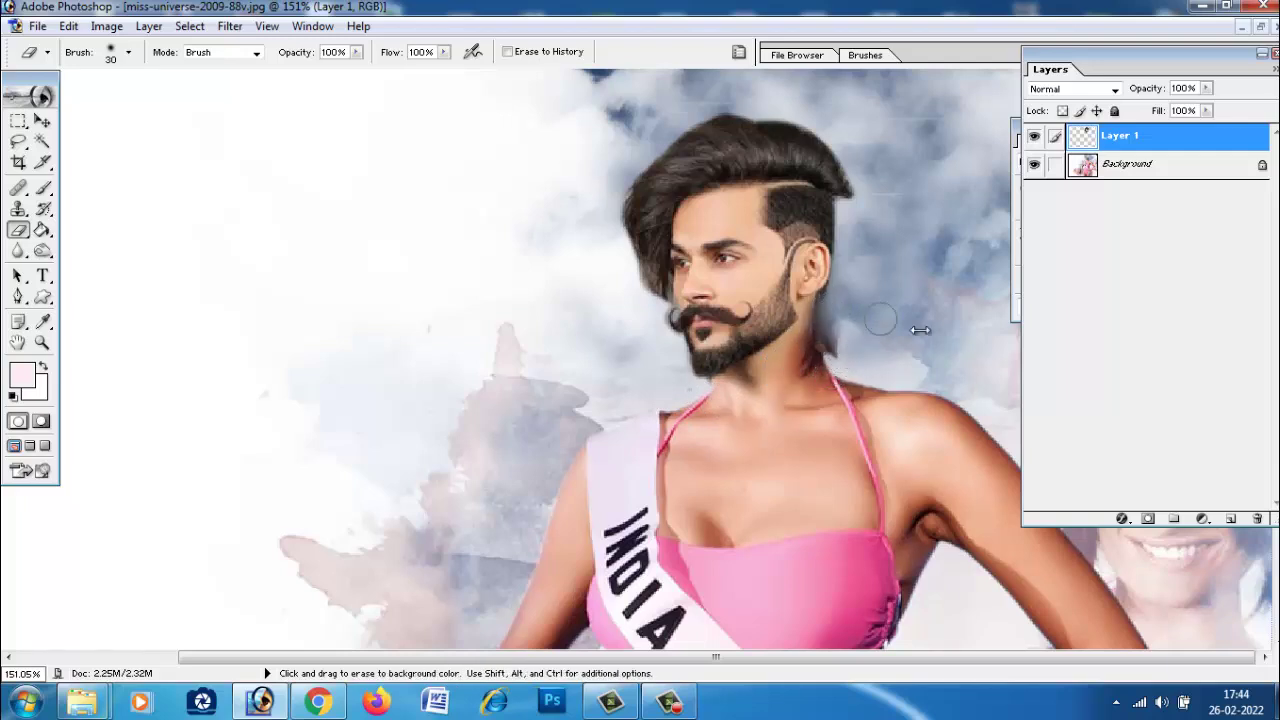
left_click(1140, 177)
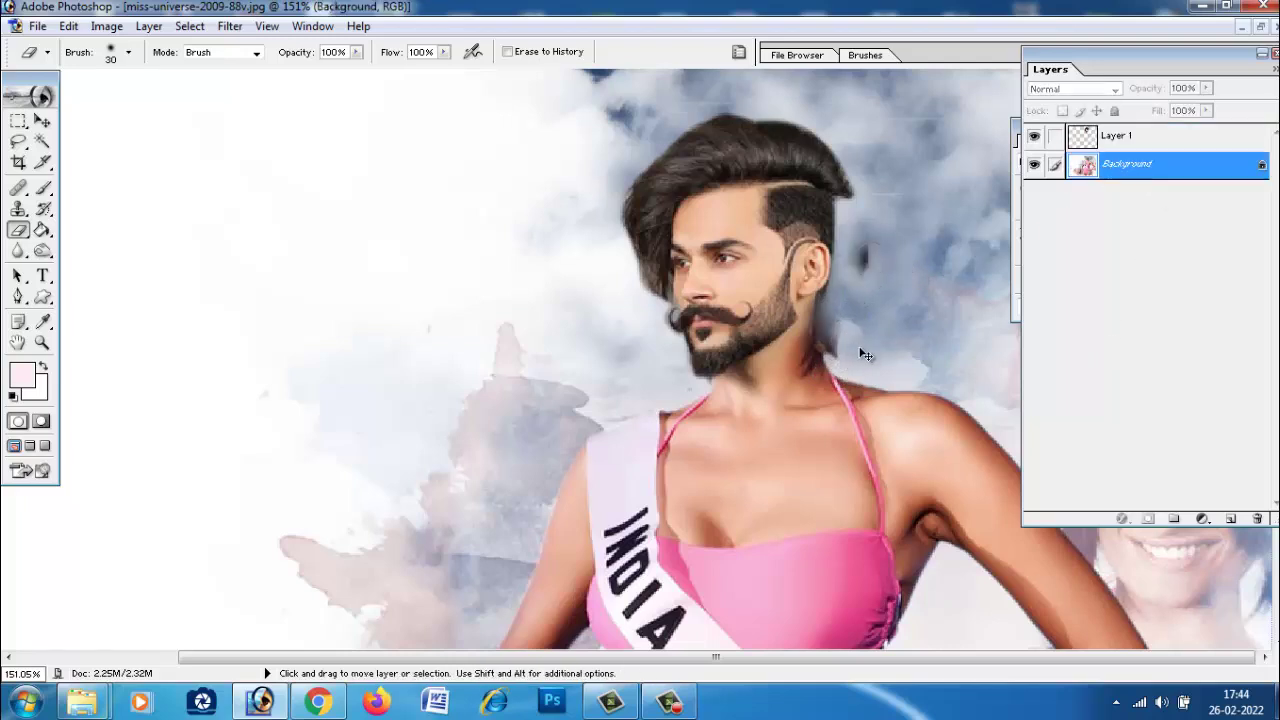
Step: Clone-stamp sampled texture over the gap beside the neck and ear on the Background
left_click(18, 208)
left_click(850, 330, "alt")
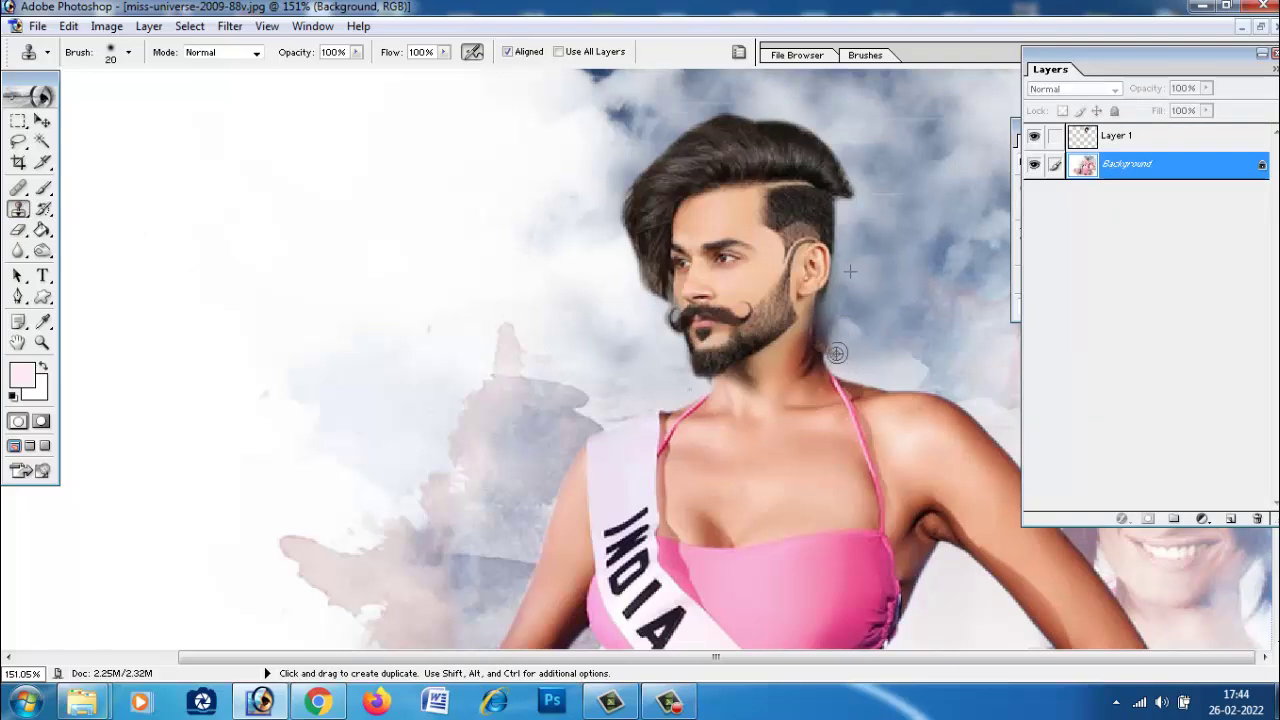
left_click(836, 354, "alt")
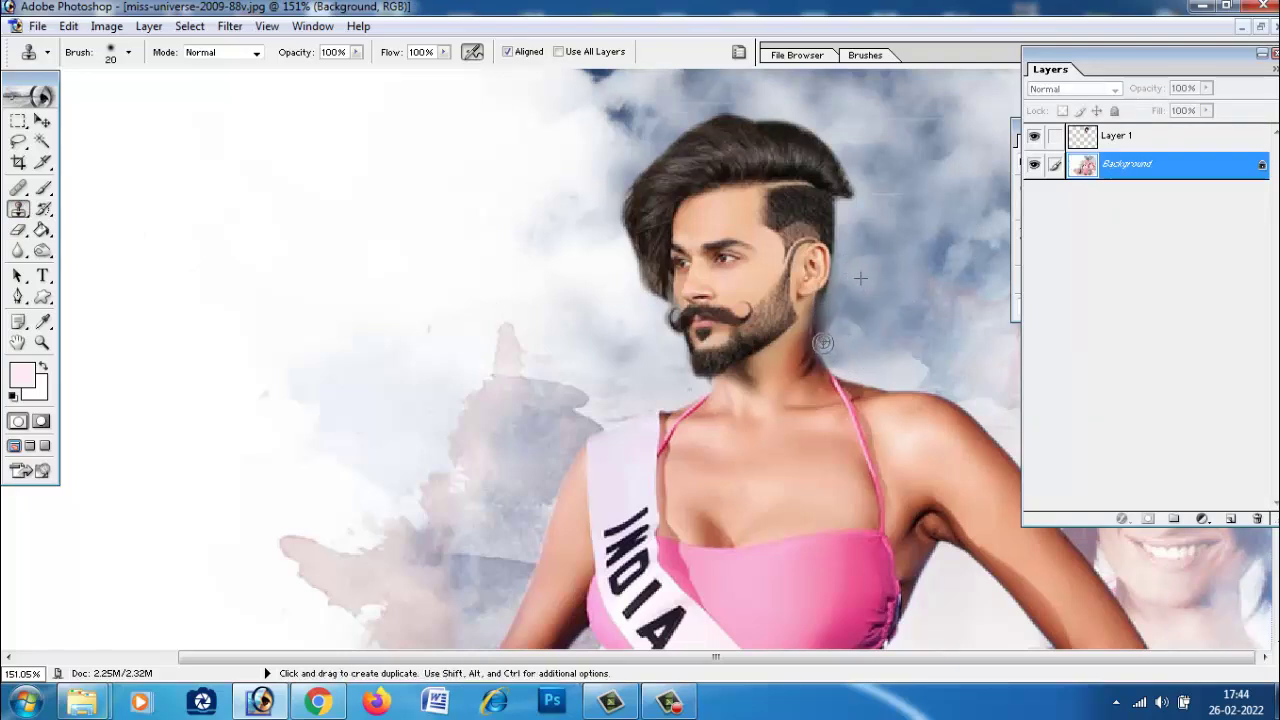
left_click_drag(825, 321, 826, 328)
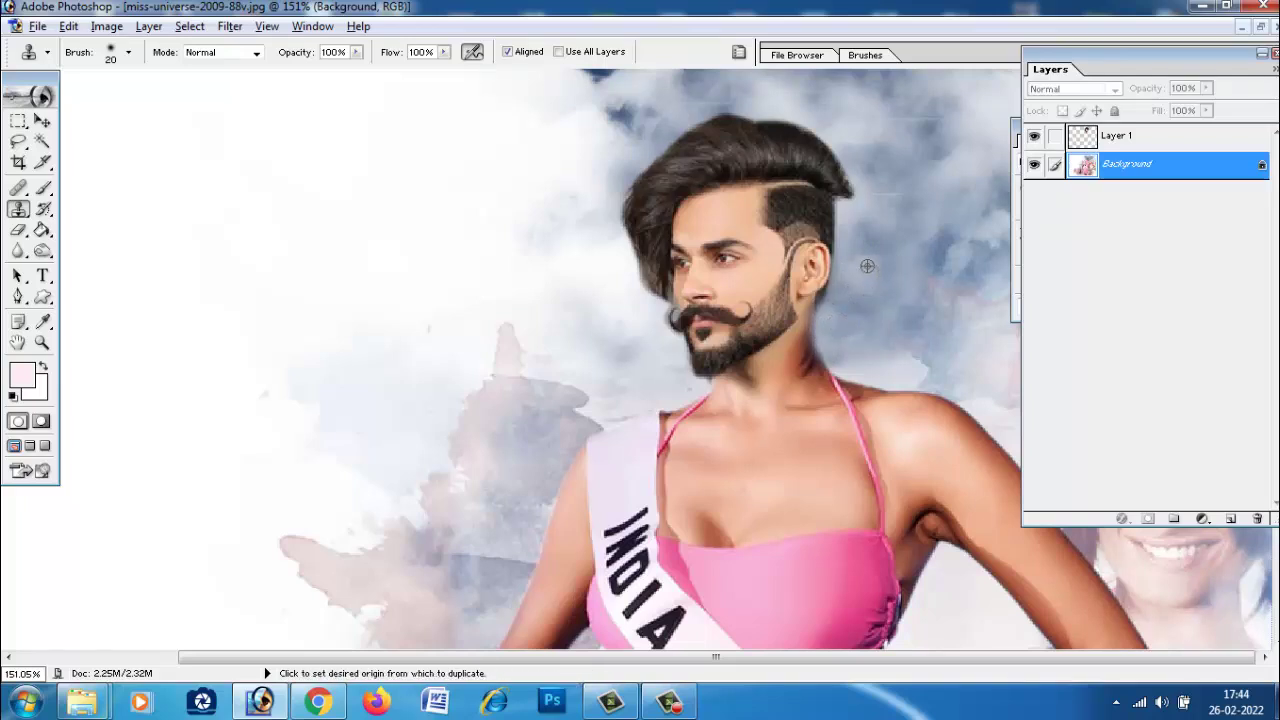
left_click(840, 303, "alt")
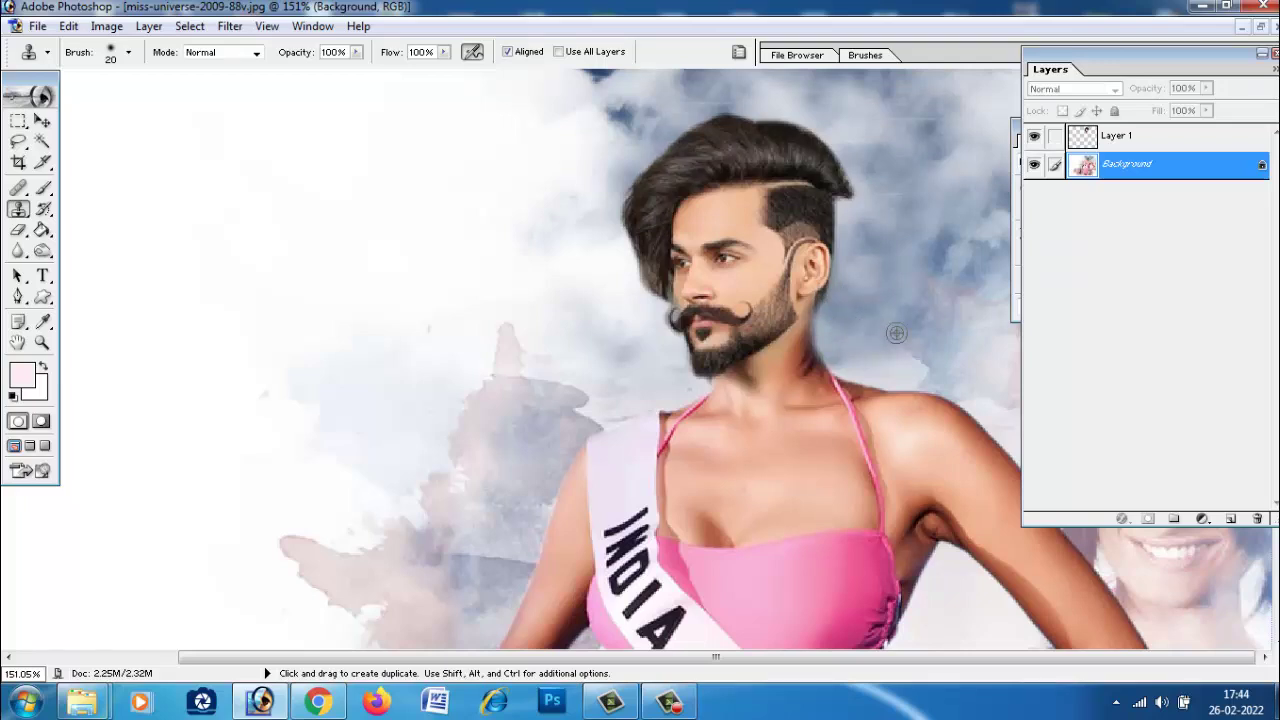
Step: Select Layer 1 with the Move tool and nudge the bearded head slightly right
left_click(45, 122)
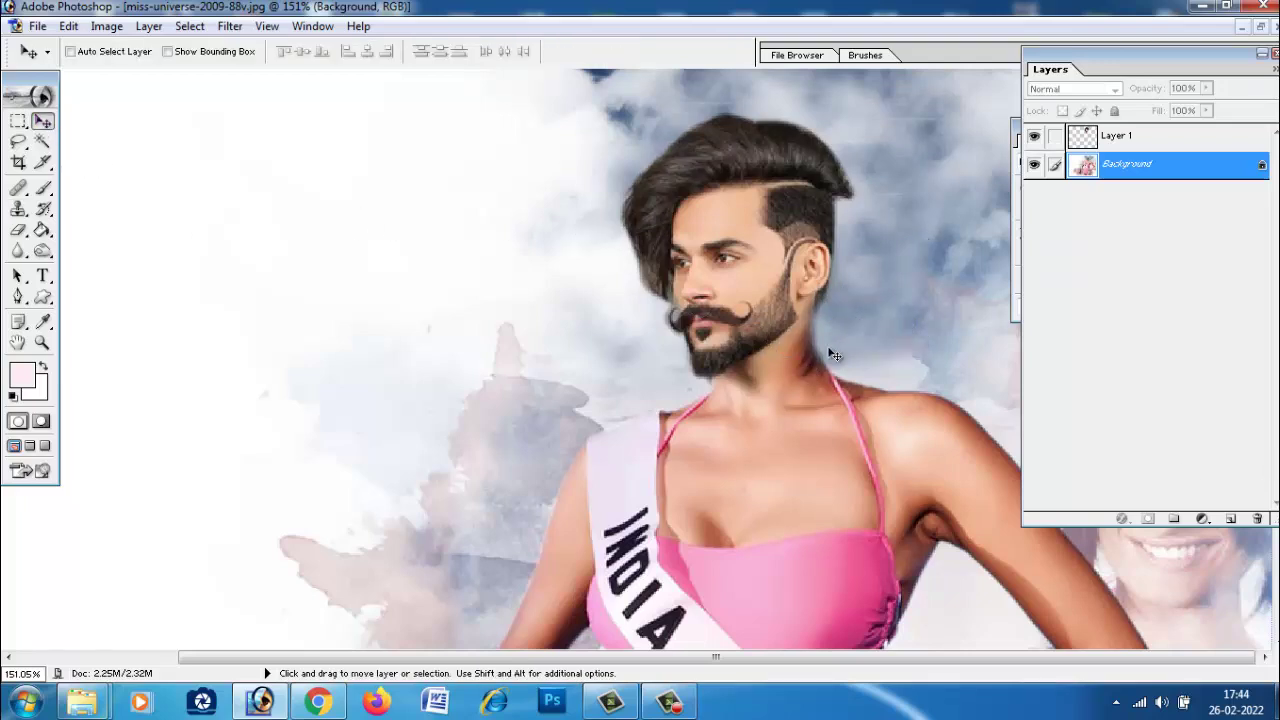
right_click(772, 317)
left_click(795, 325)
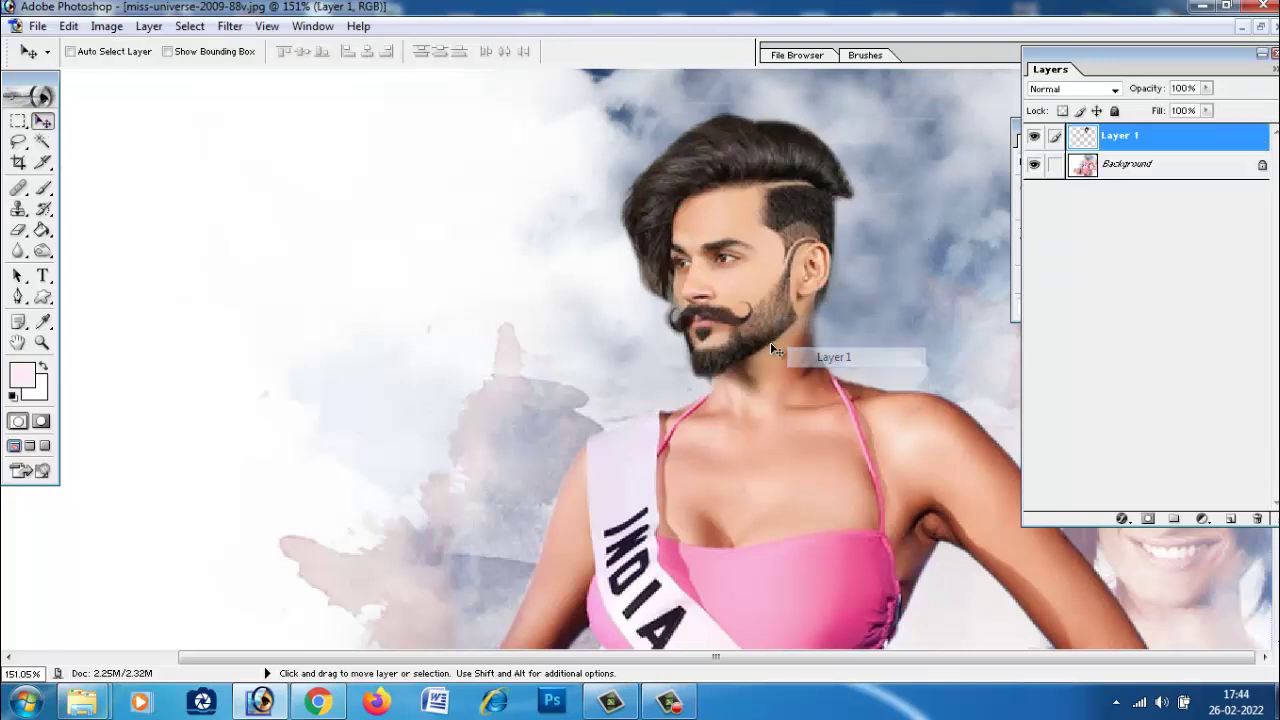
left_click_drag(770, 342, 776, 352)
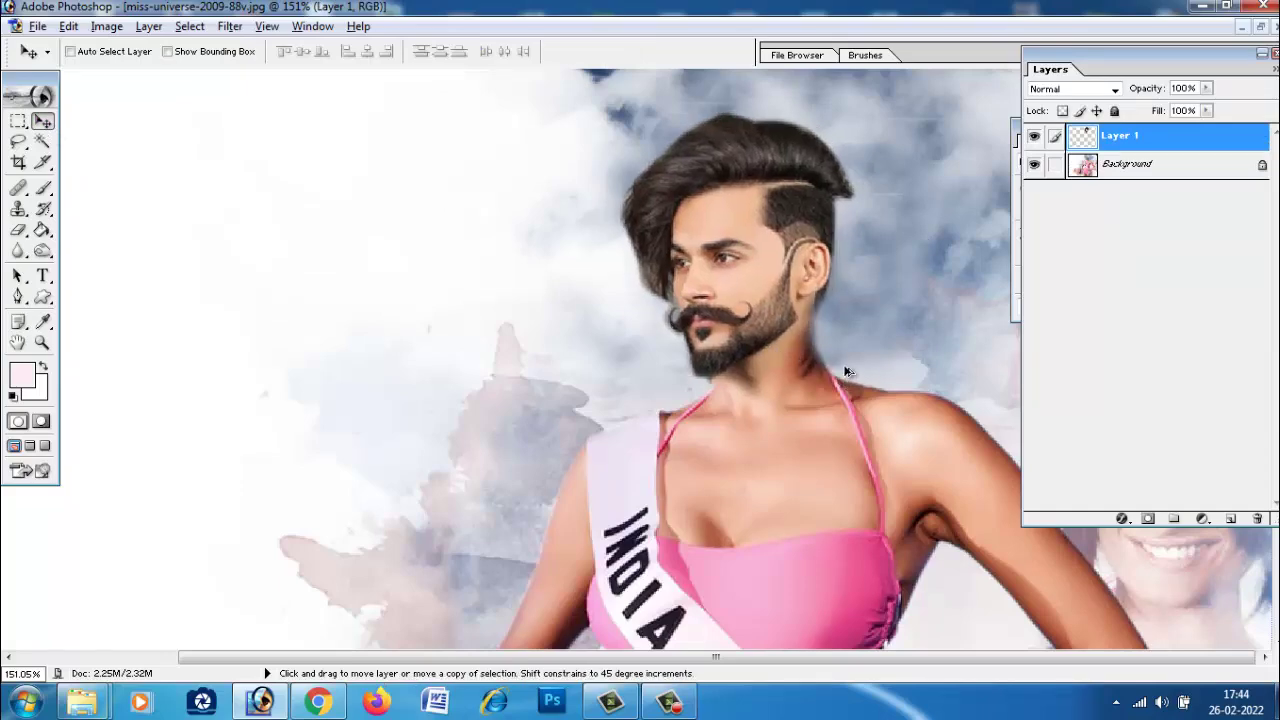
scroll(845, 378, "down", 2)
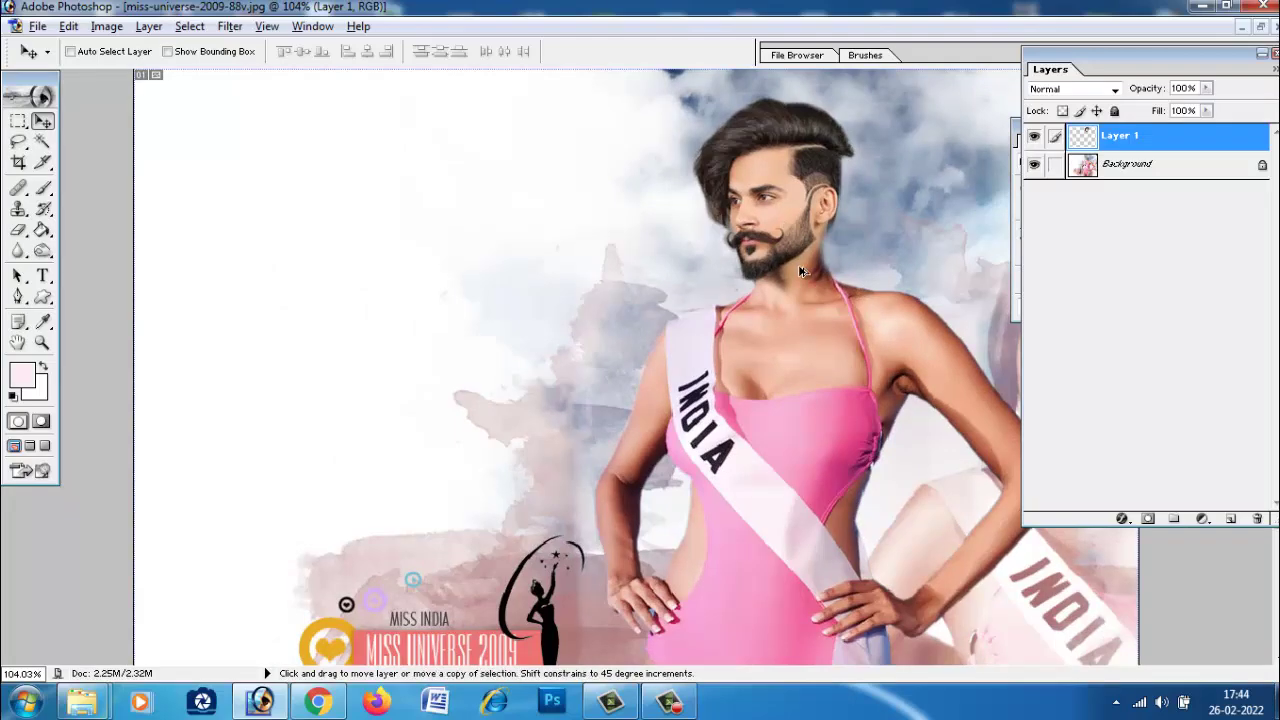
Step: Reframe the figure in view and bring up the Image > Adjustments list
scroll(805, 270, "up", 1, "alt")
scroll(634, 265, "right", 1)
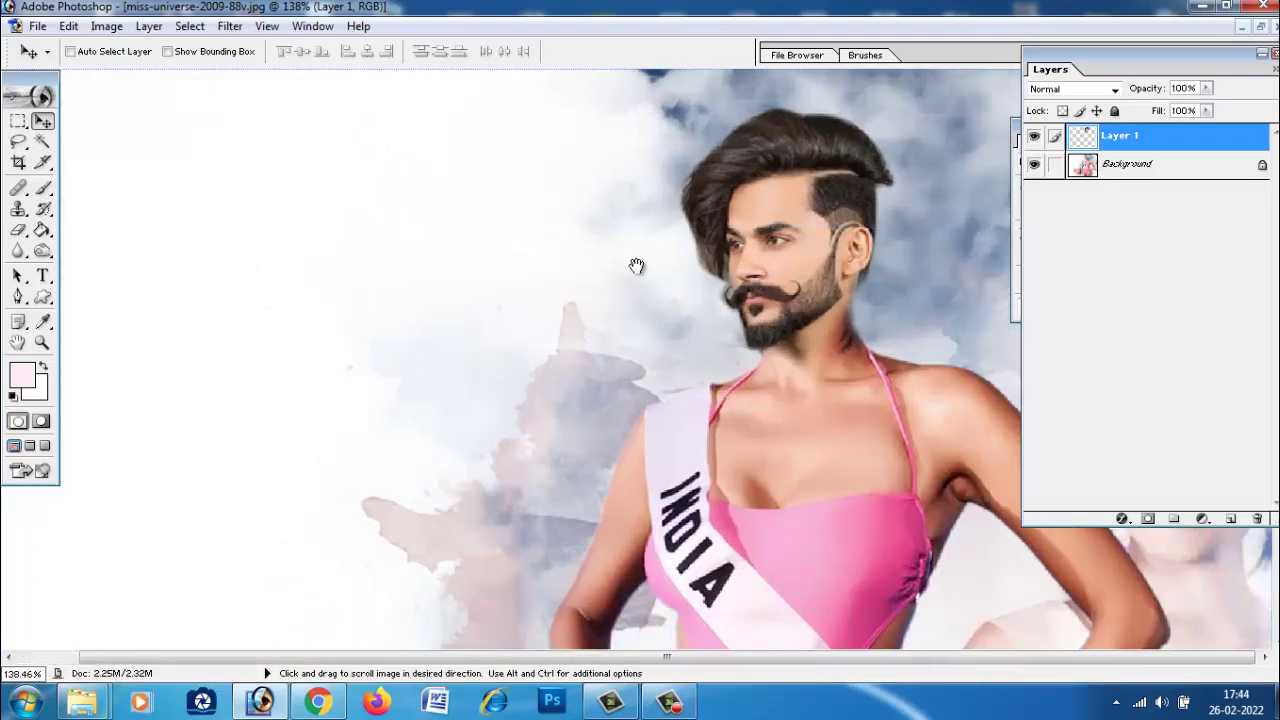
left_click(106, 27)
mouse_move(149, 76)
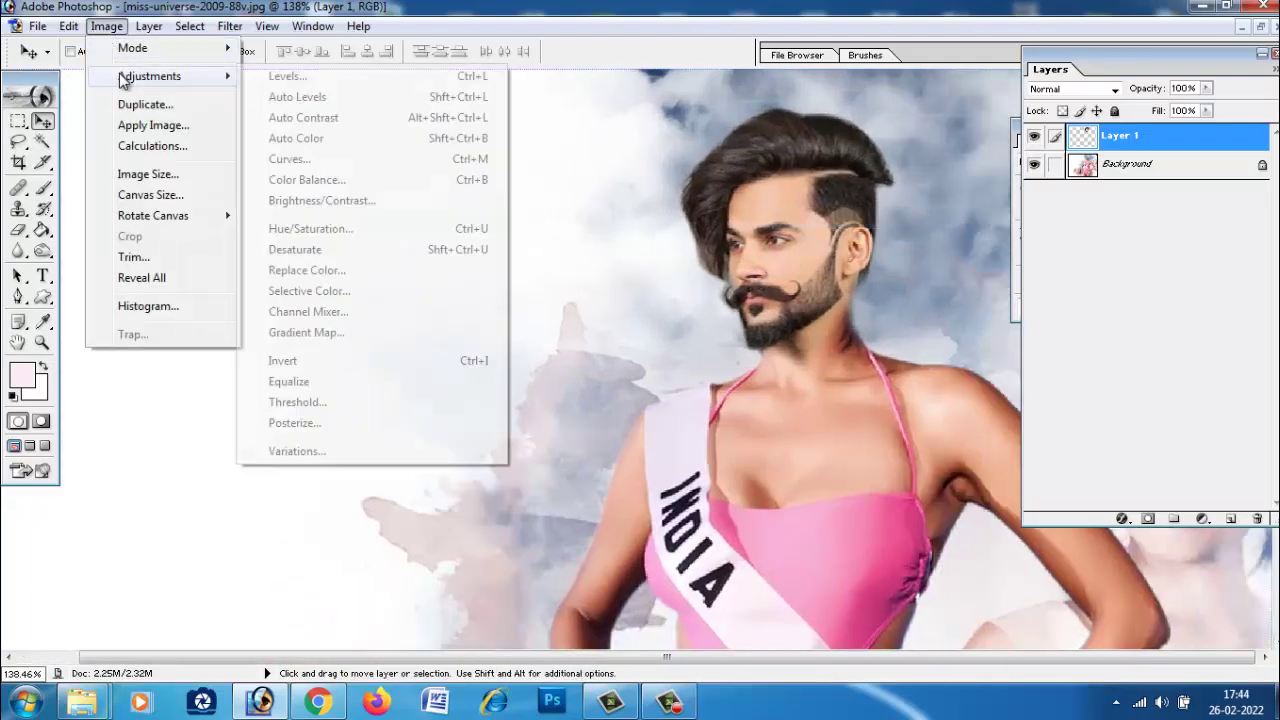
Step: Apply a midtone Color Balance of +47, +32, +22 to the head layer
left_click(300, 182)
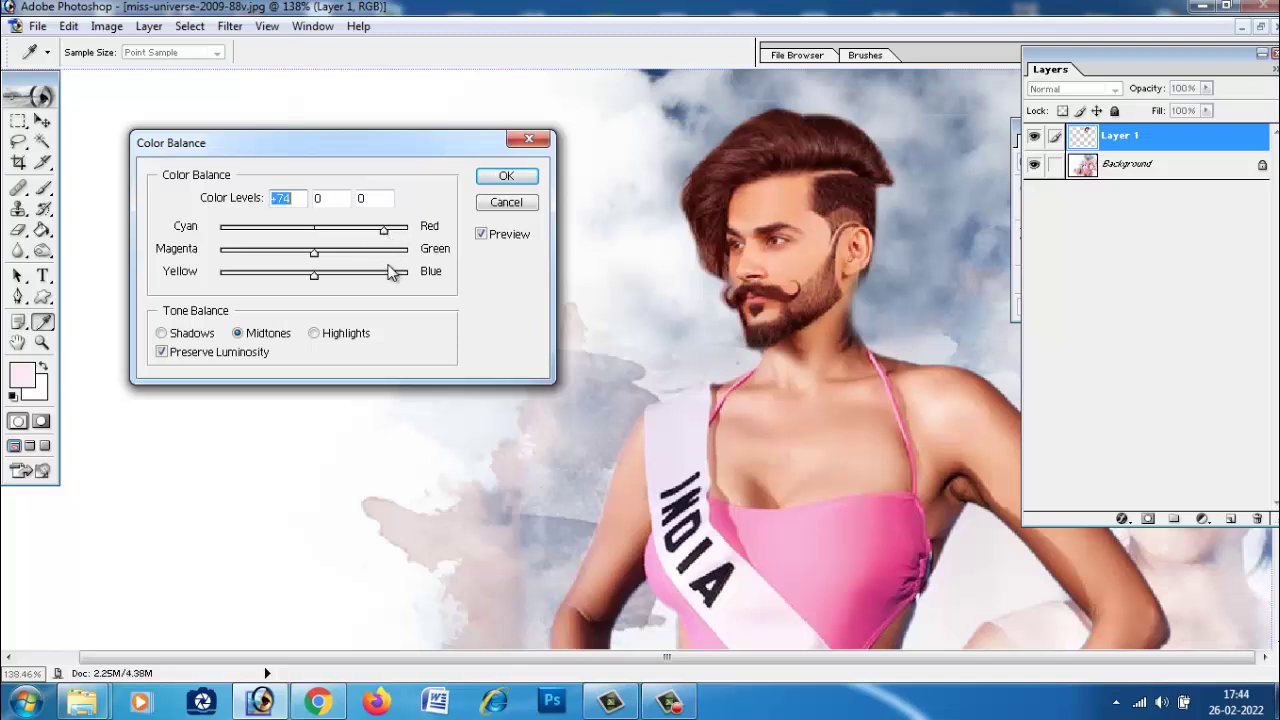
left_click_drag(317, 254, 350, 252)
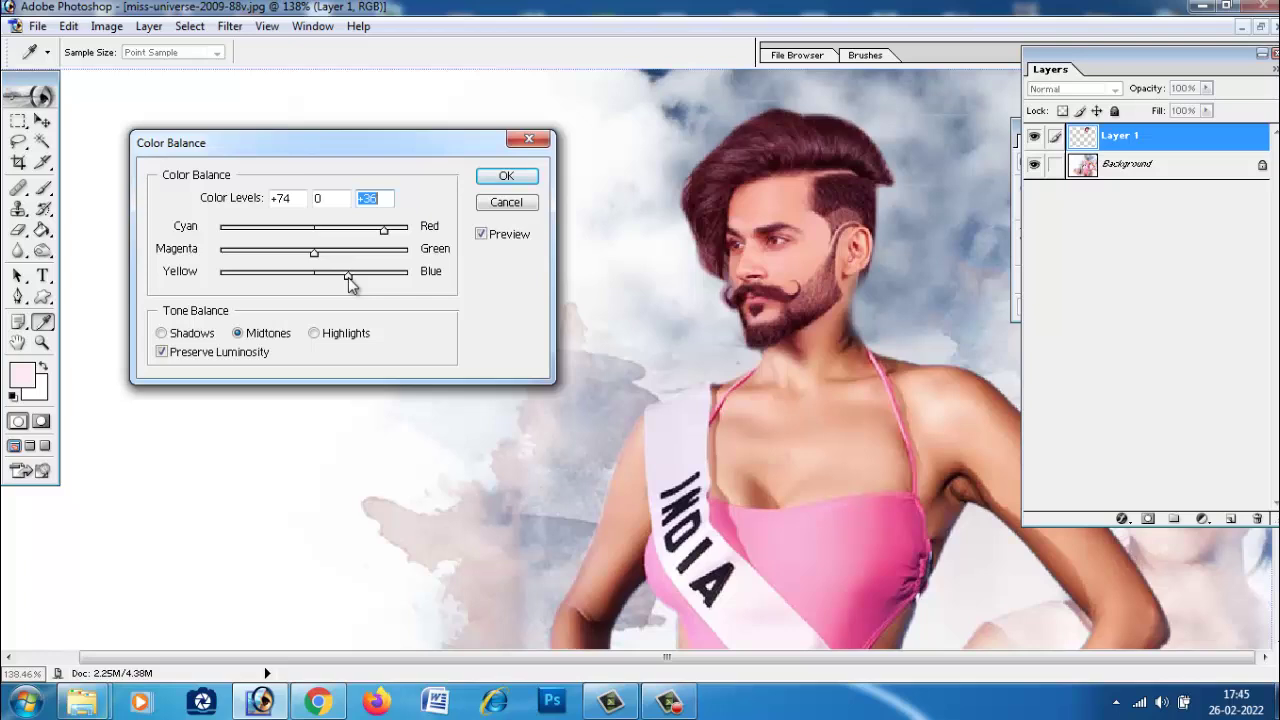
mouse_move(333, 280)
left_mouse_down()
mouse_move(319, 282)
mouse_move(335, 281)
left_mouse_up()
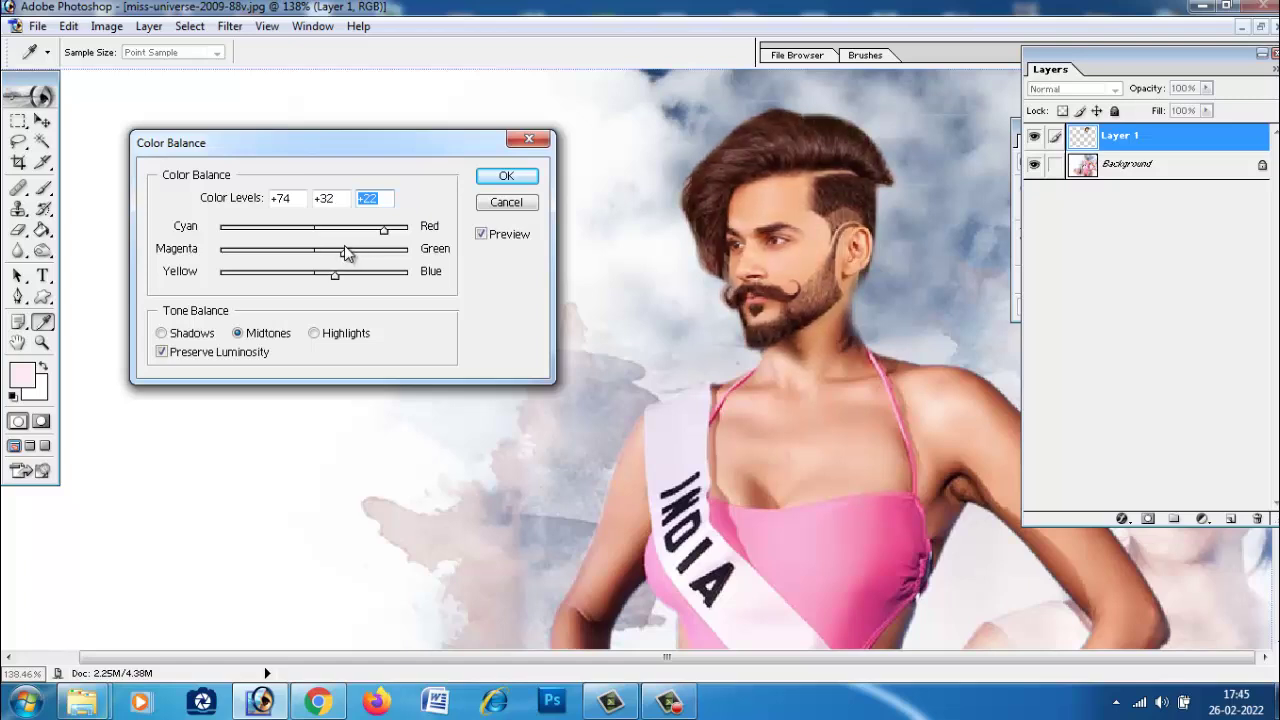
left_click_drag(397, 233, 381, 234)
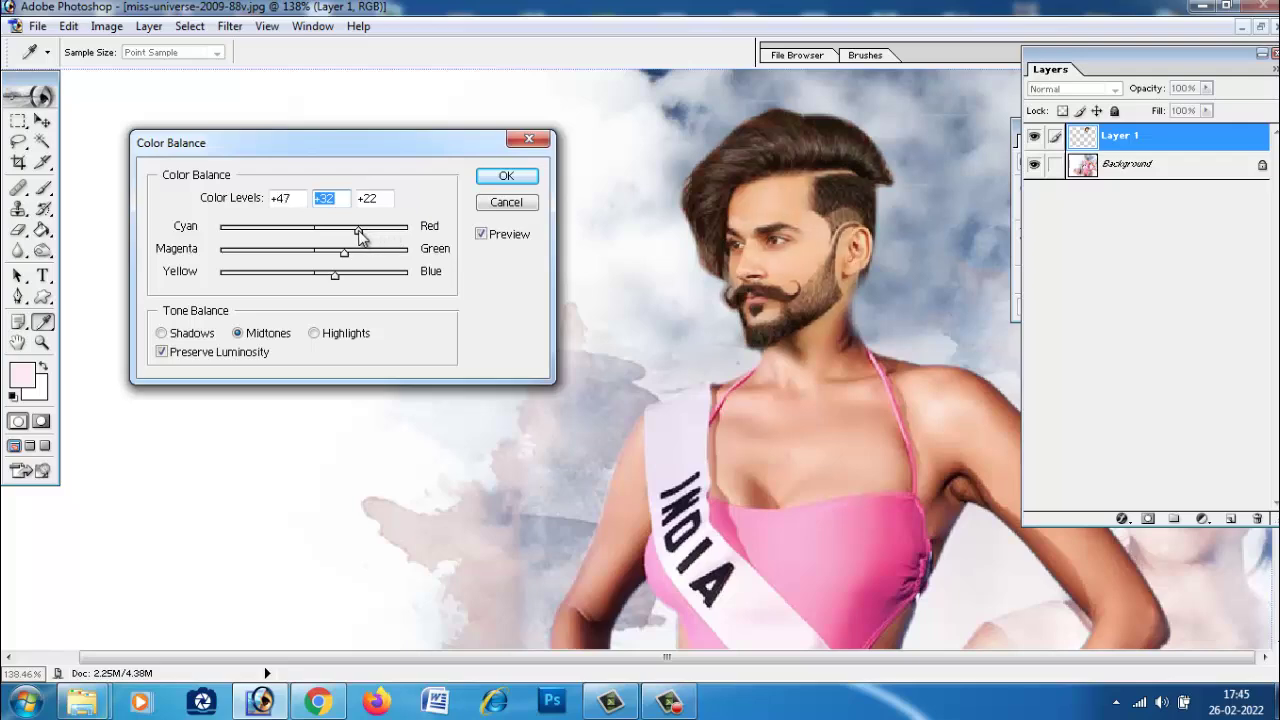
left_click(525, 180)
Step: Fit the image to the window, then zoom in on the composite
key("ctrl+0")
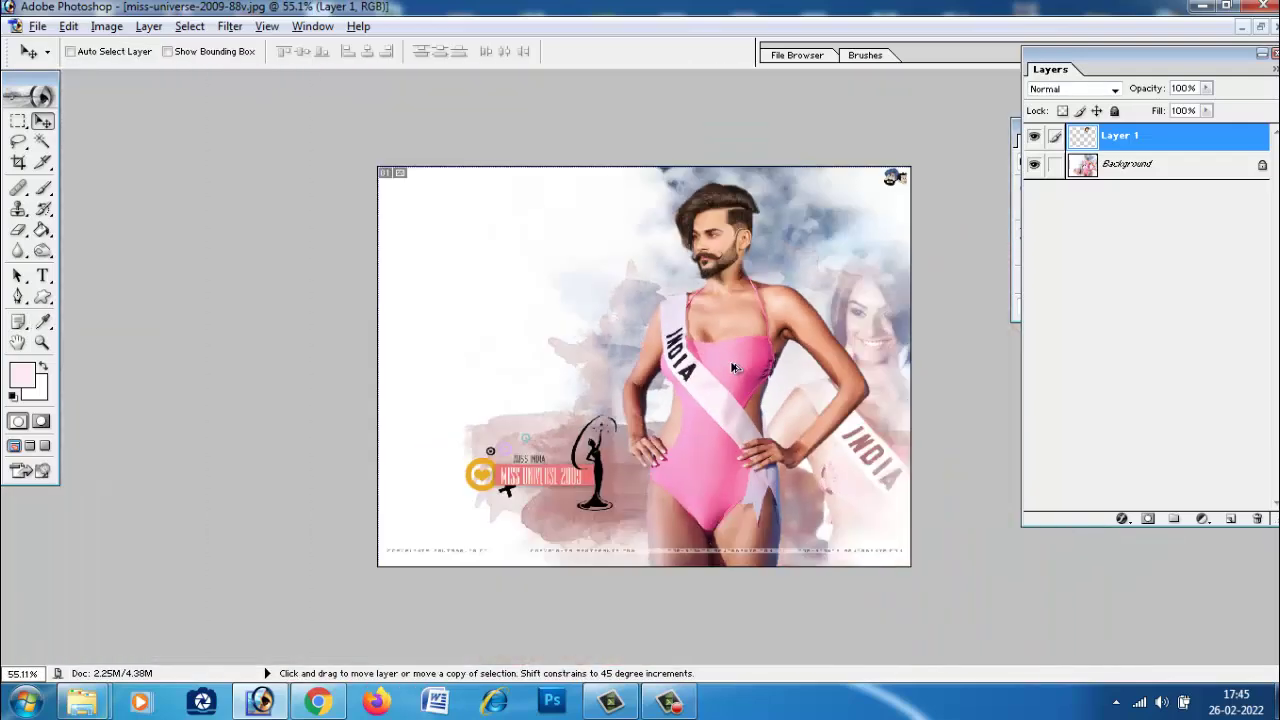
scroll(733, 368, "up", 1)
scroll(760, 330, "up", 1)
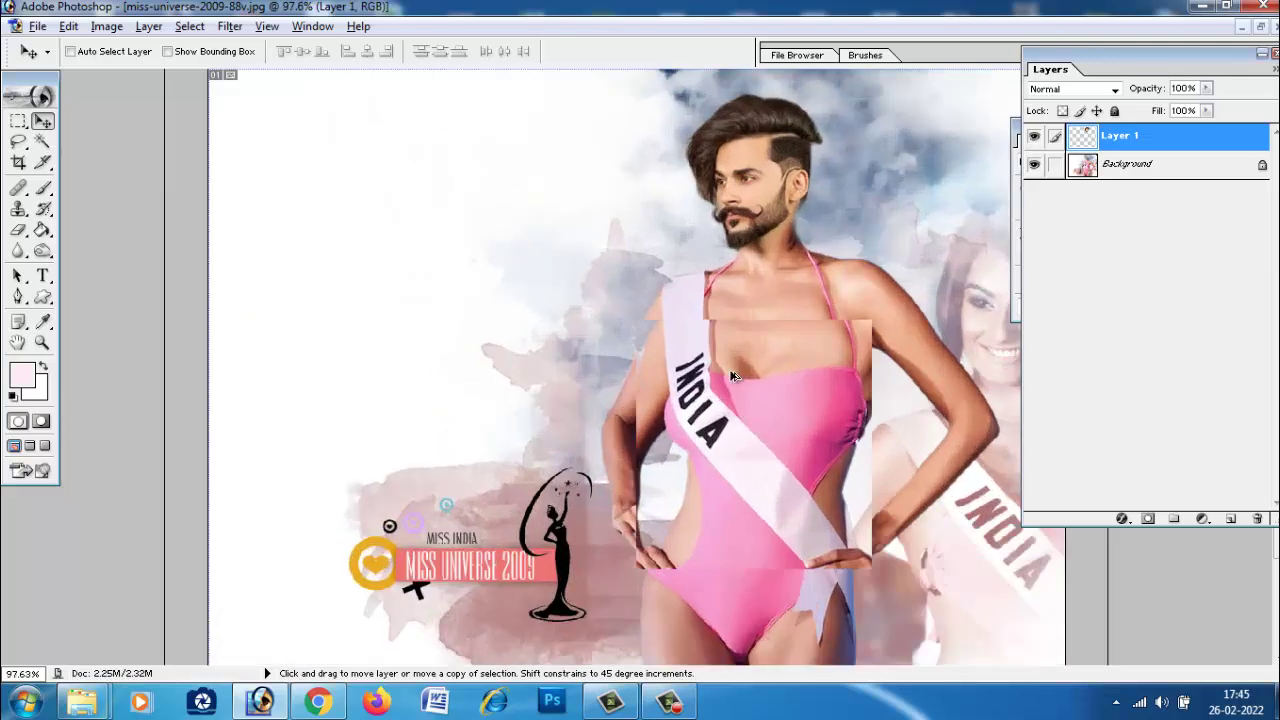
scroll(830, 300, "up", 1)
right_click(790, 272)
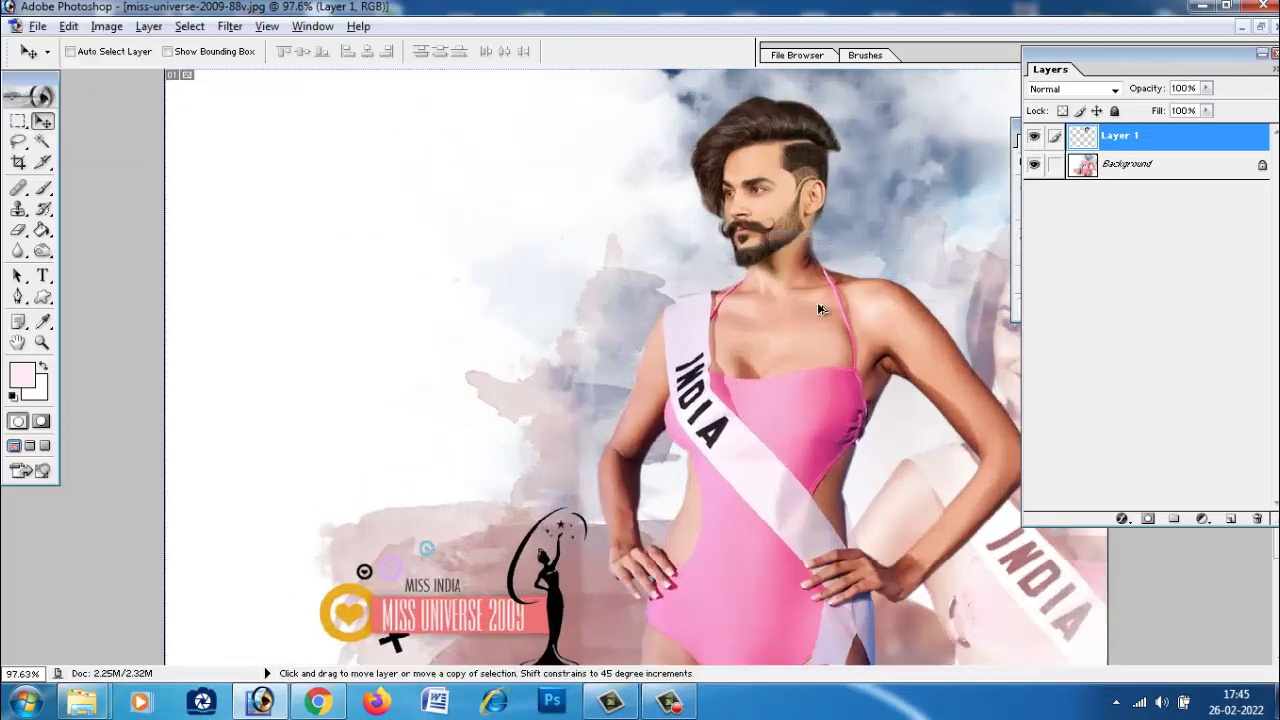
scroll(818, 321, "up", 1)
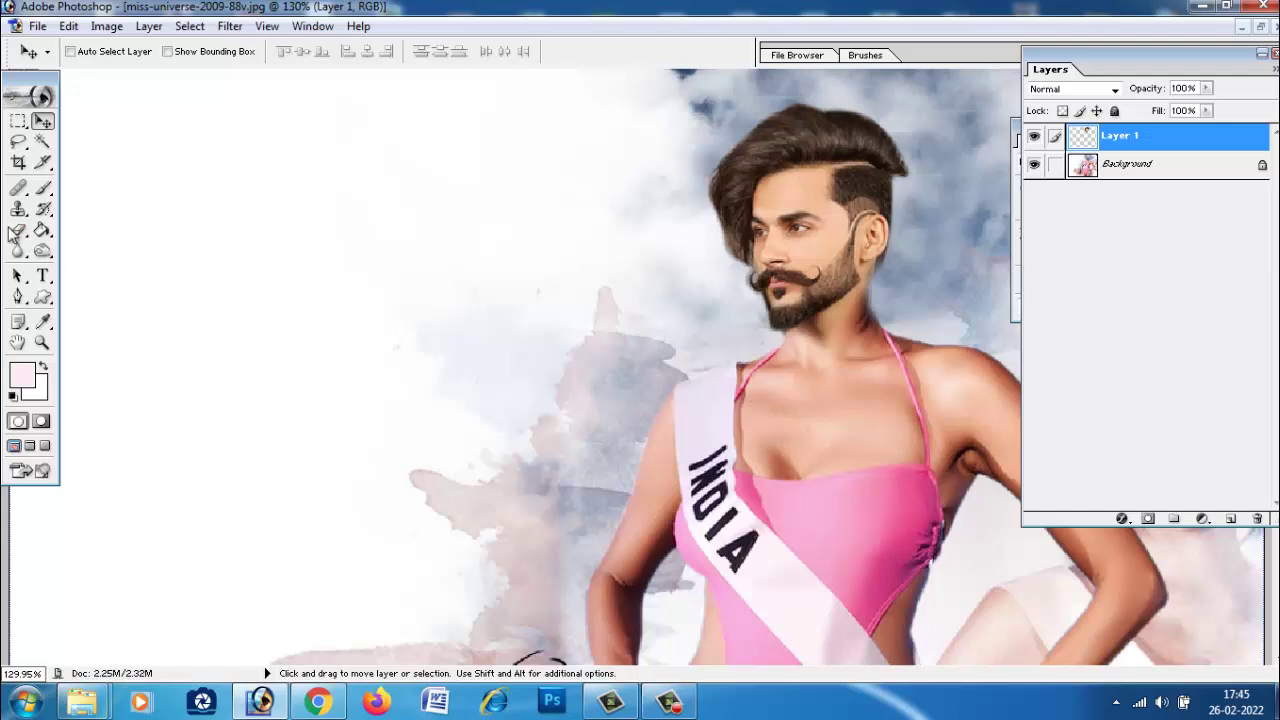
left_click(20, 231)
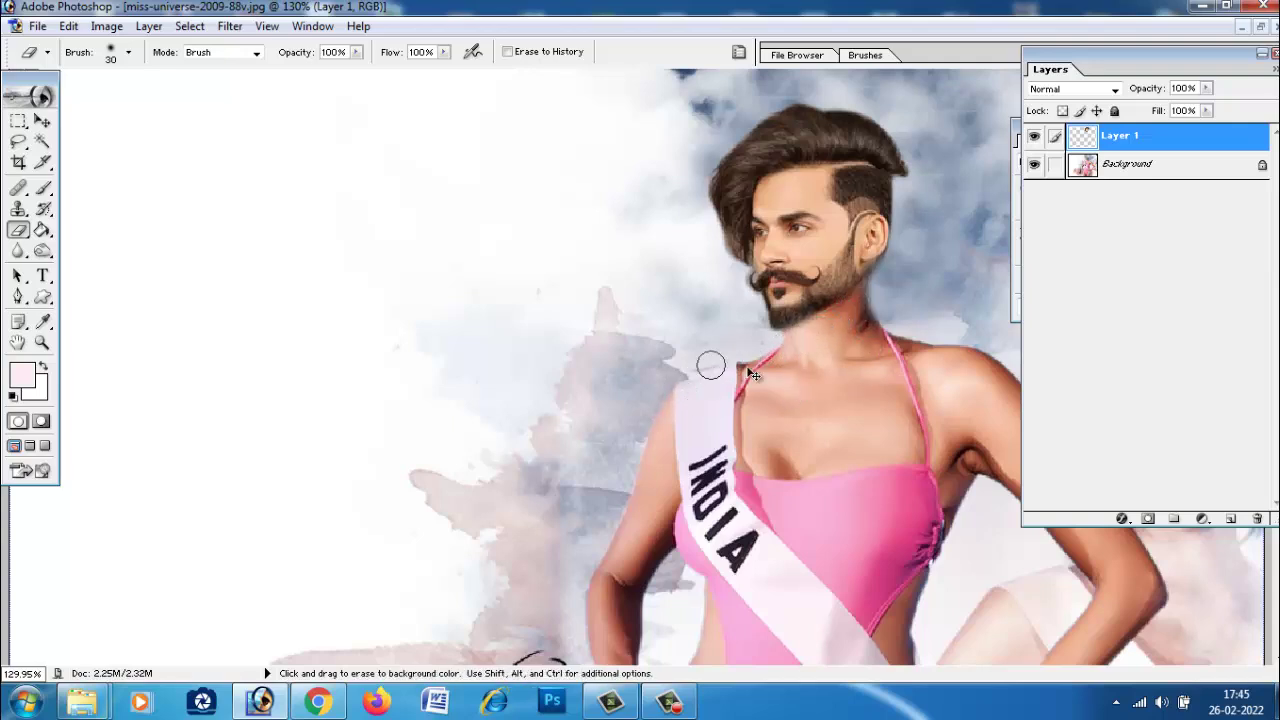
key("ctrl")
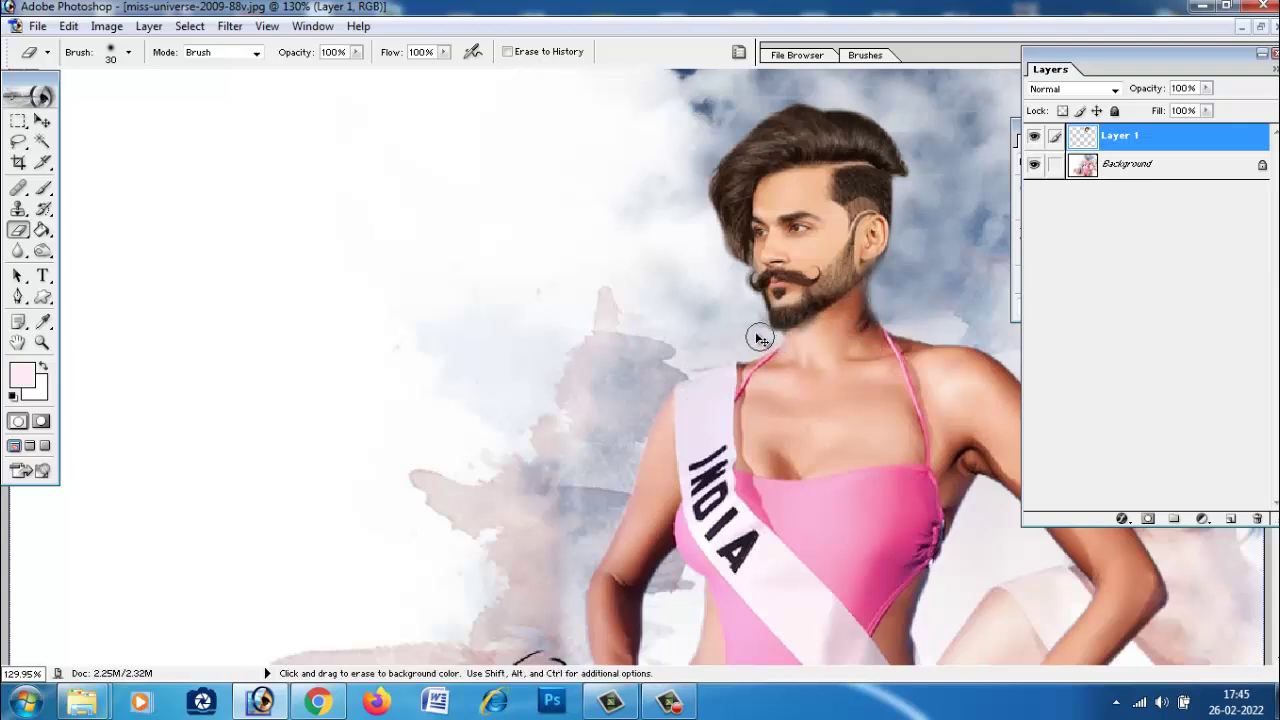
Step: With the Move tool active, zoom in and out to inspect the face closely
left_click(42, 120)
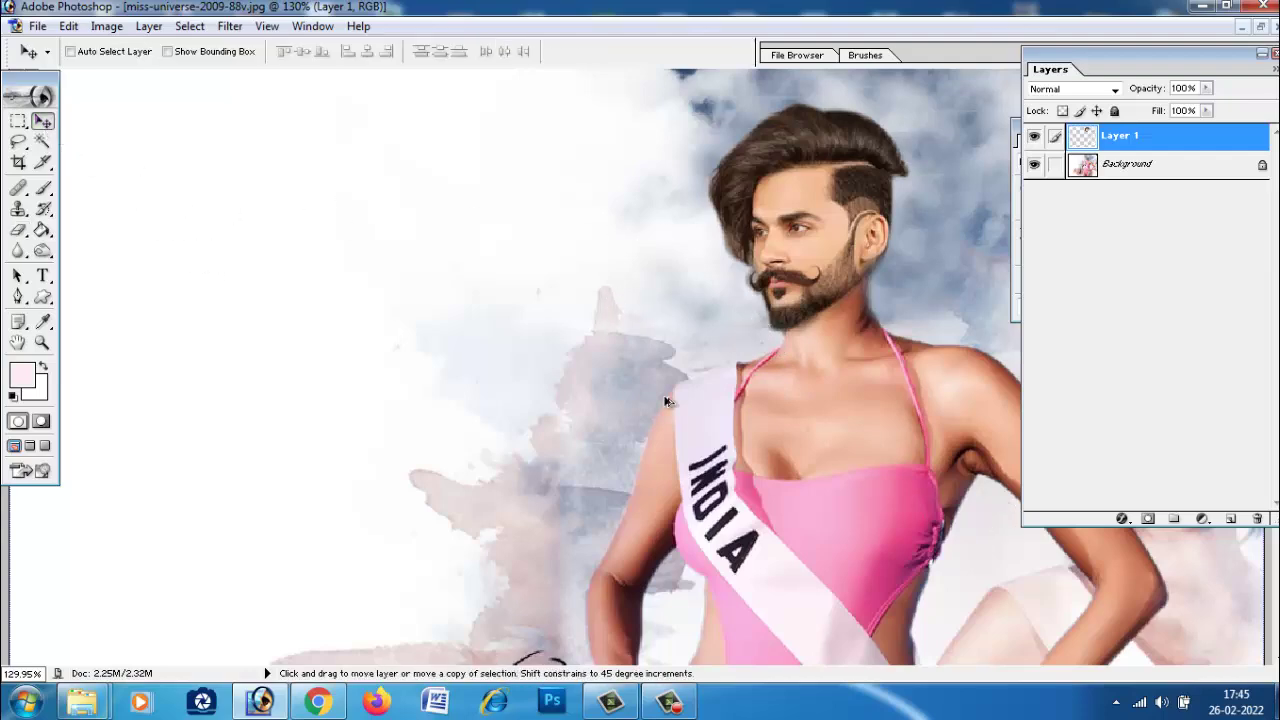
key("ctrl+minus")
key("ctrl+0")
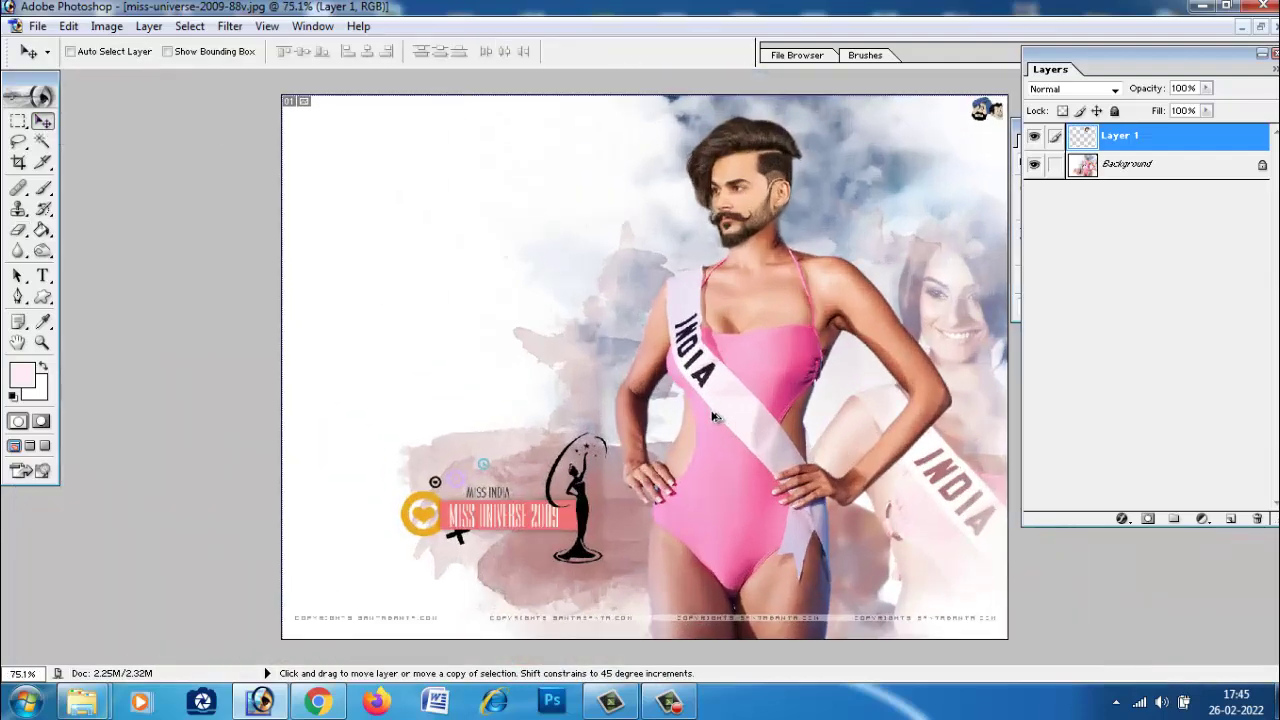
key("ctrl+minus")
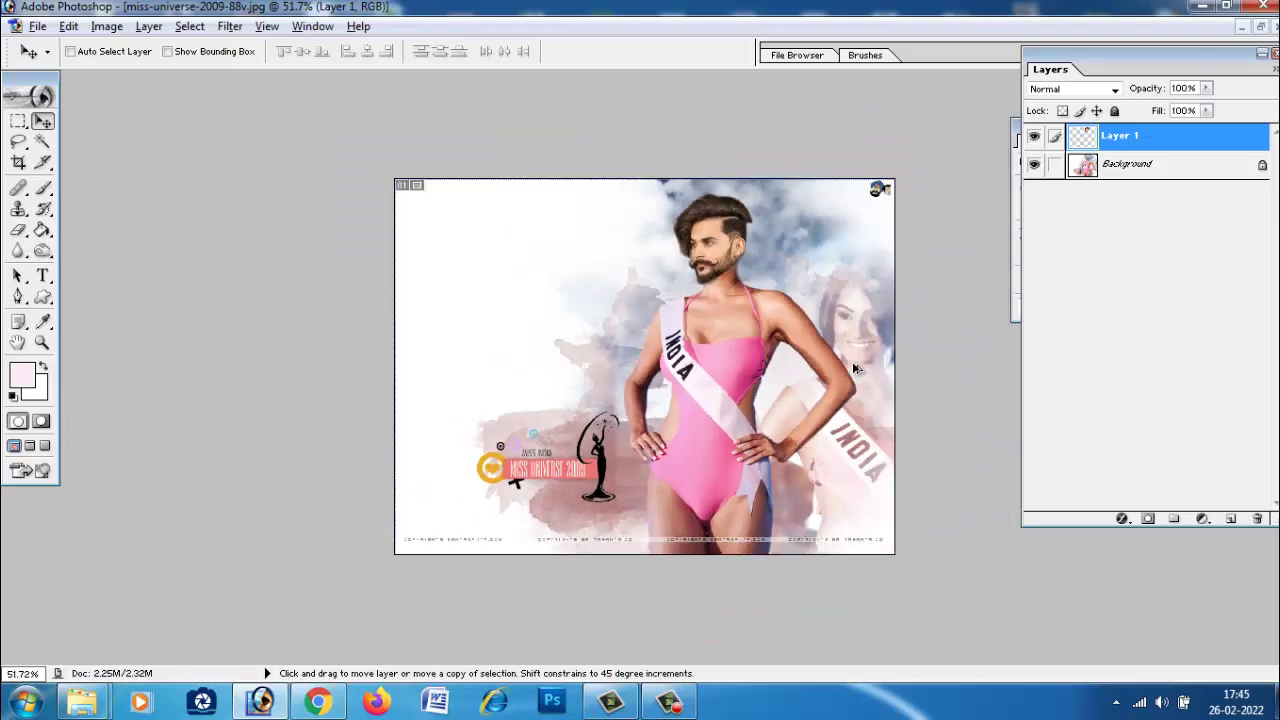
key("ctrl+0")
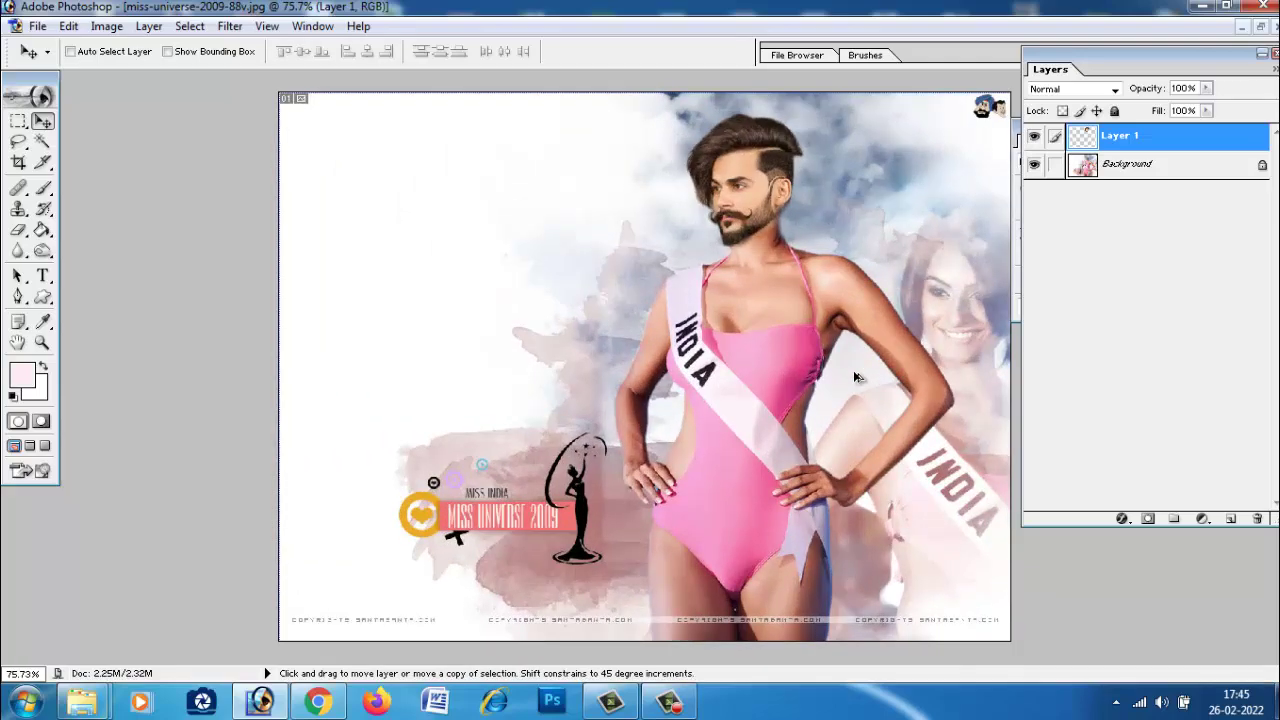
key("ctrl+plus")
key("ctrl+minus")
key("ctrl+plus")
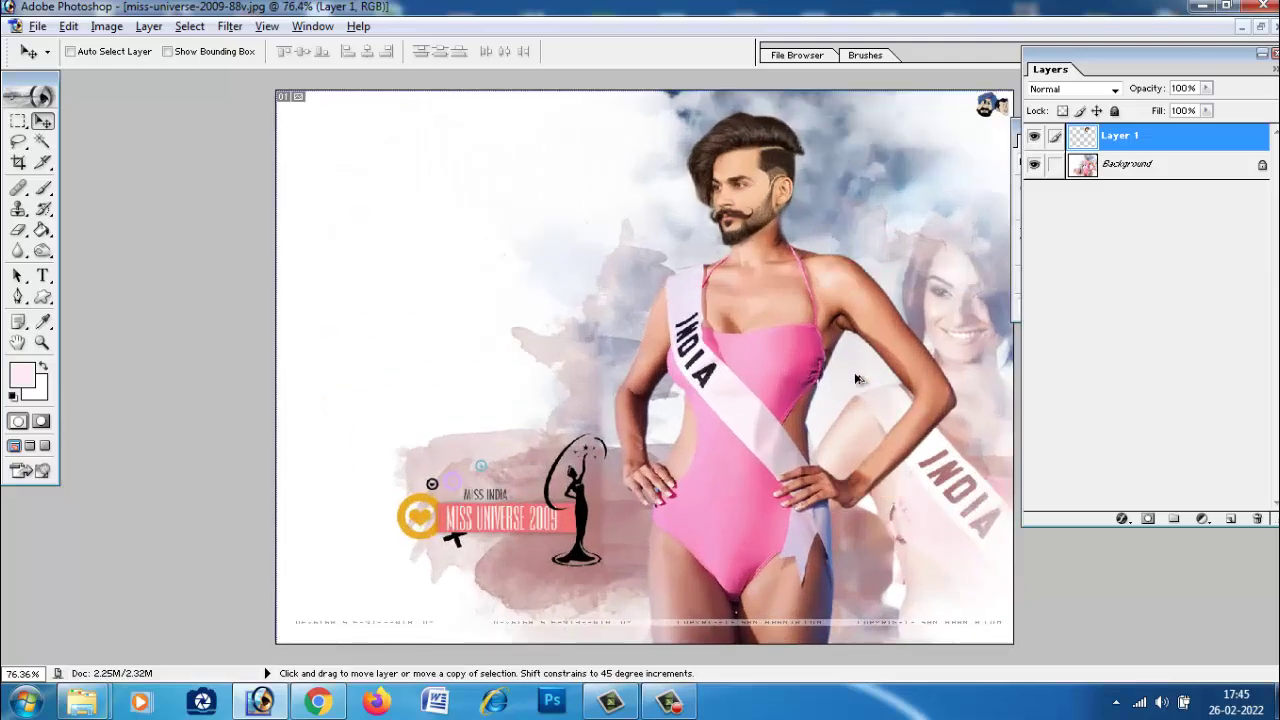
key("ctrl+plus")
Step: Zoom out to review the whole composite, then open the File menu
key("ctrl+minus")
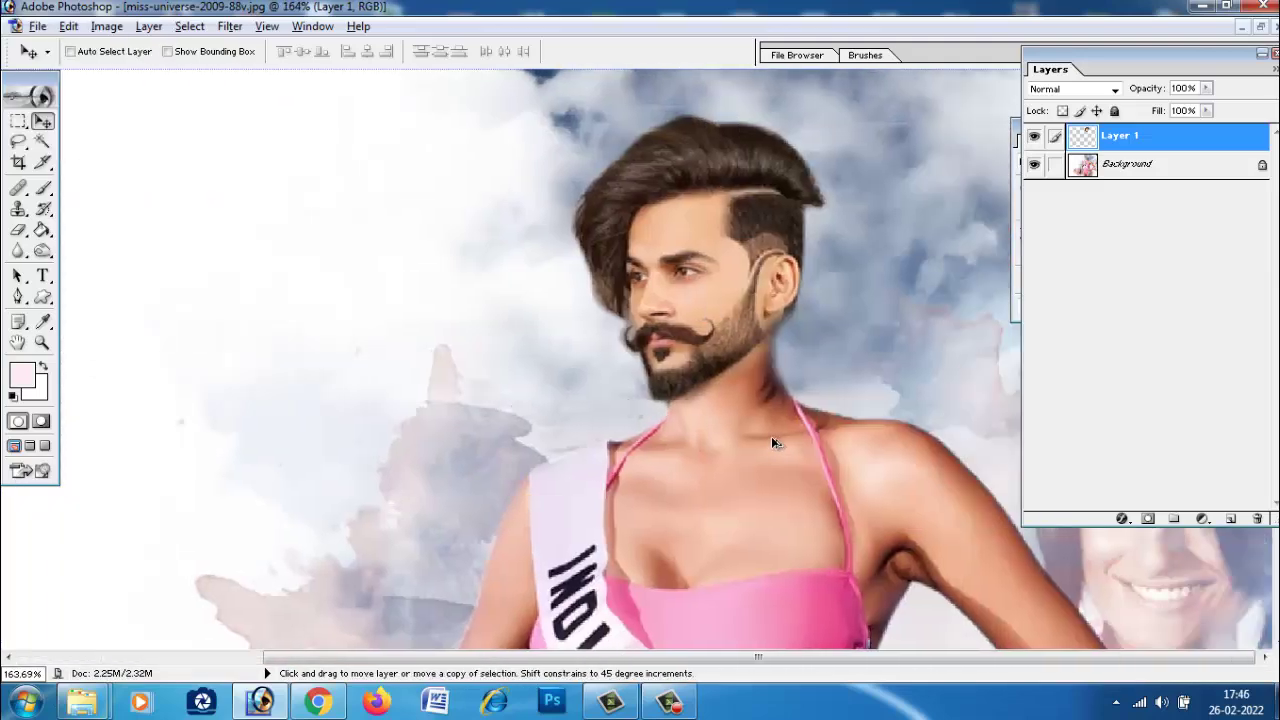
key("ctrl+minus")
key("ctrl+minus")
key("ctrl+plus")
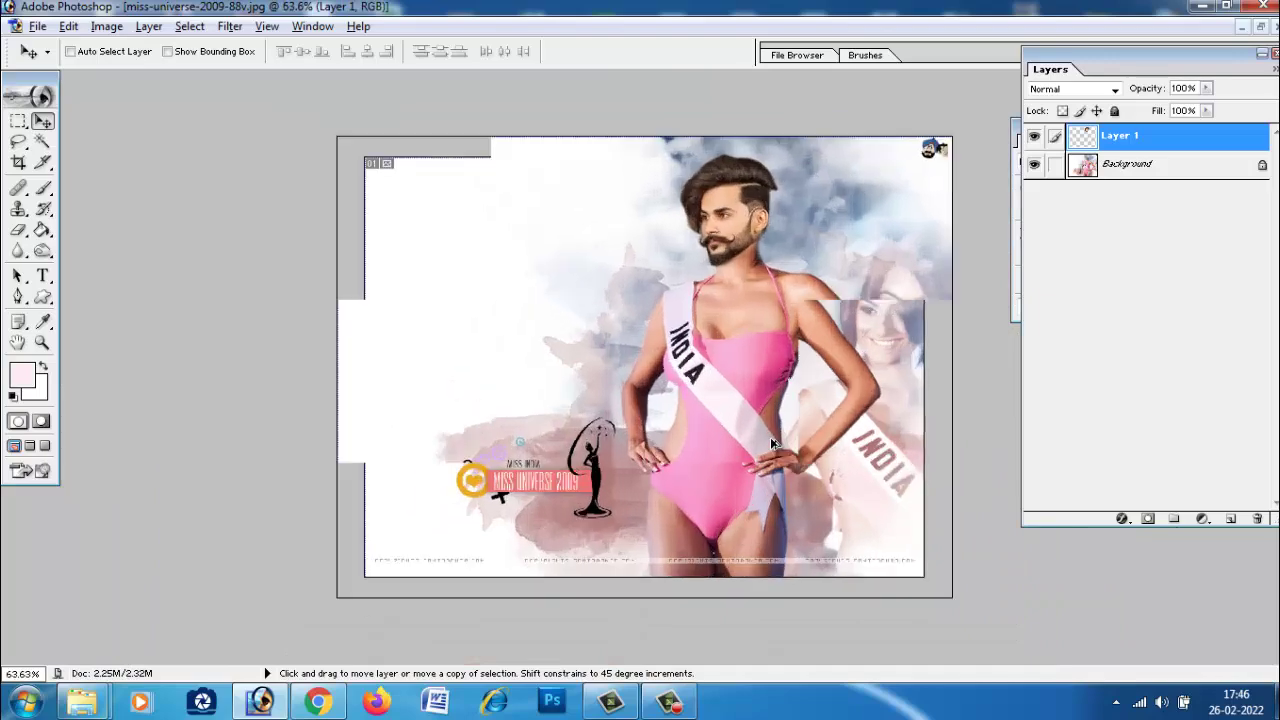
key("ctrl+plus")
key("ctrl+minus")
key("ctrl+minus")
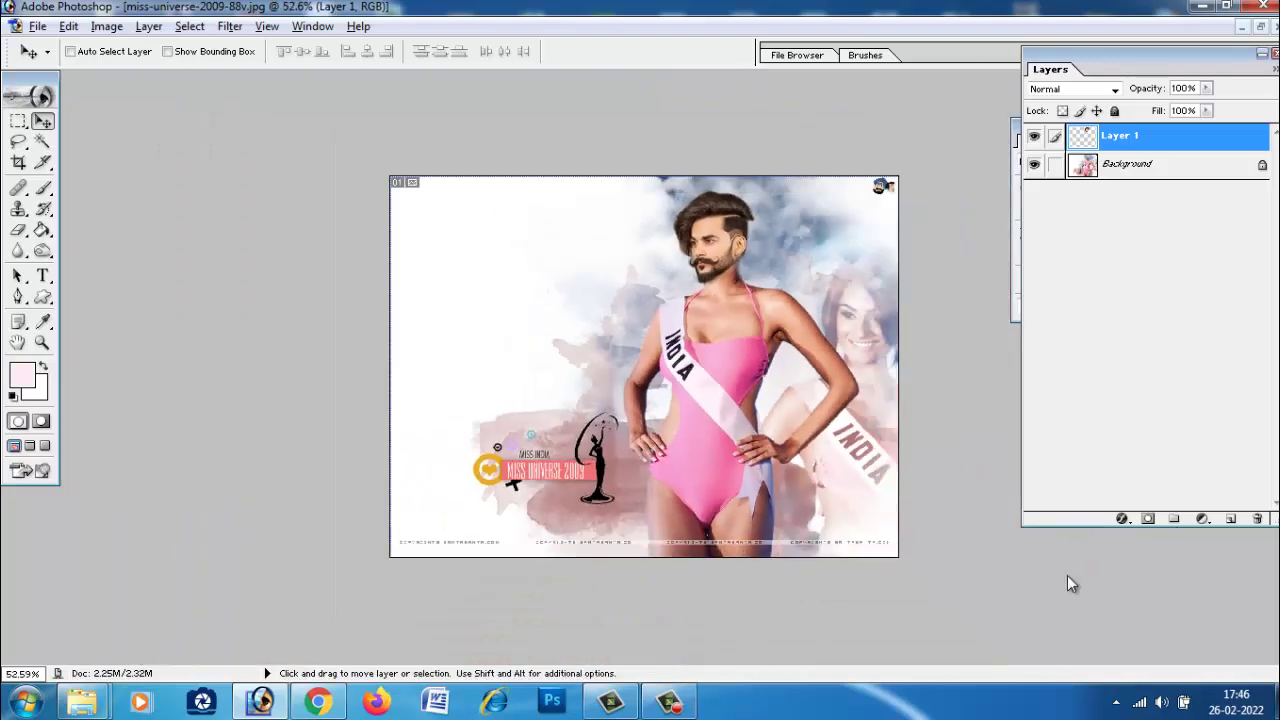
left_click(37, 26)
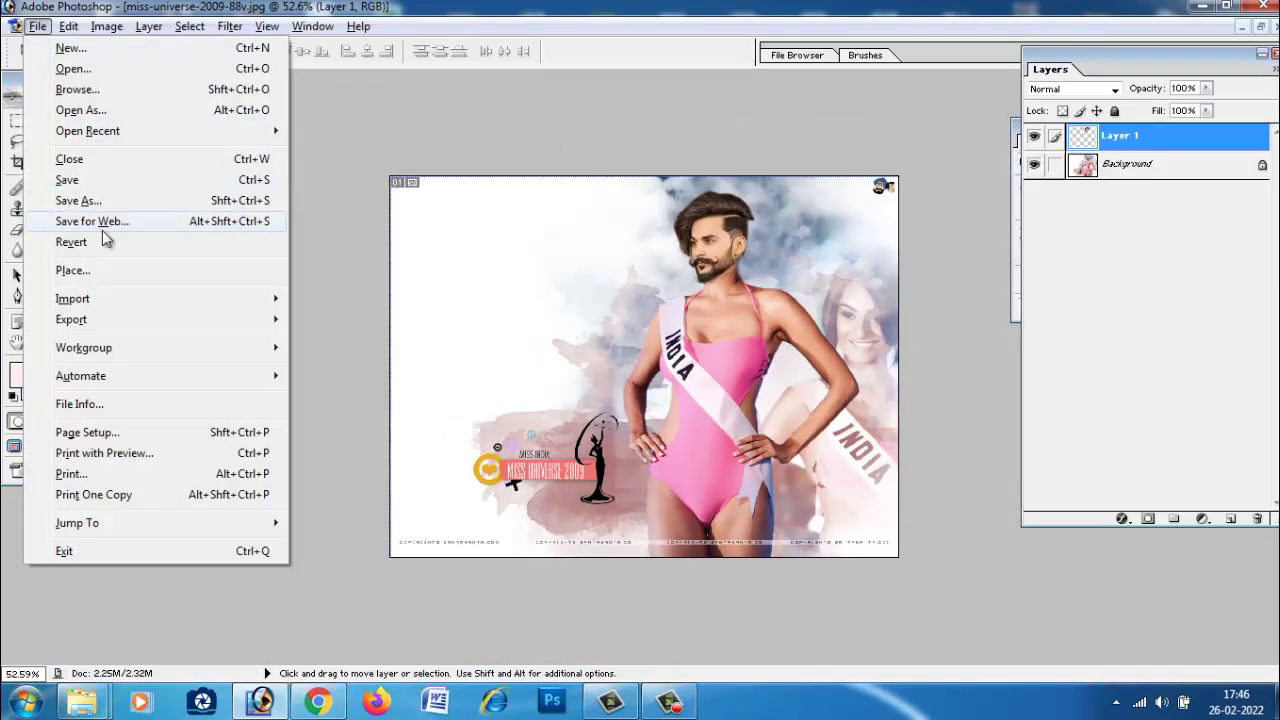
Step: Save a JPEG copy named fgfgg to the Desktop at maximum quality 12
left_click(88, 203)
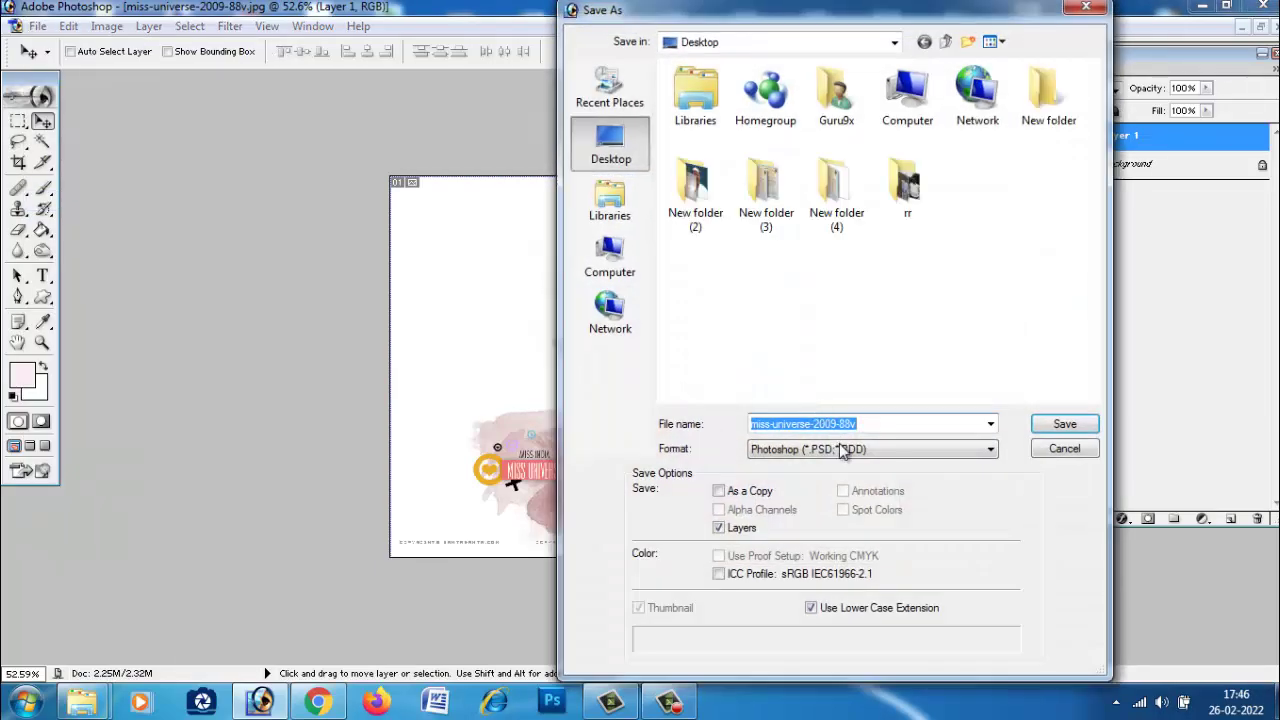
left_click(843, 450)
left_click(850, 540)
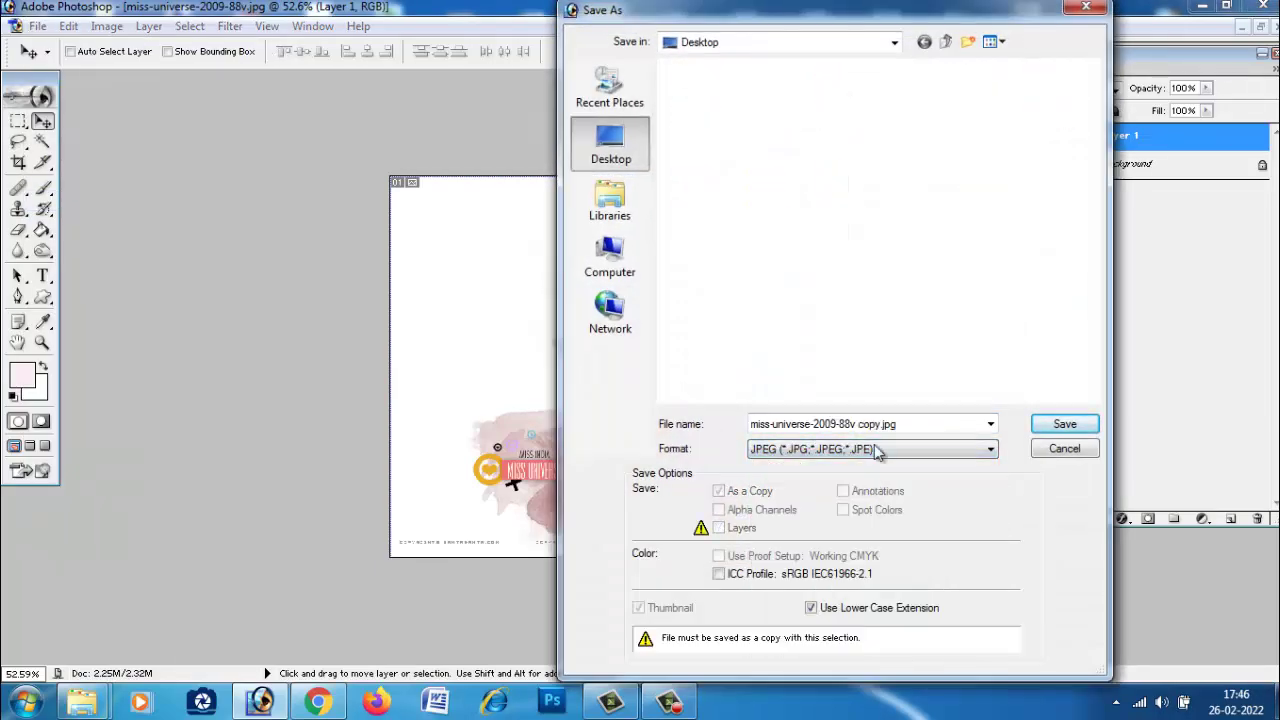
type("fgfgg")
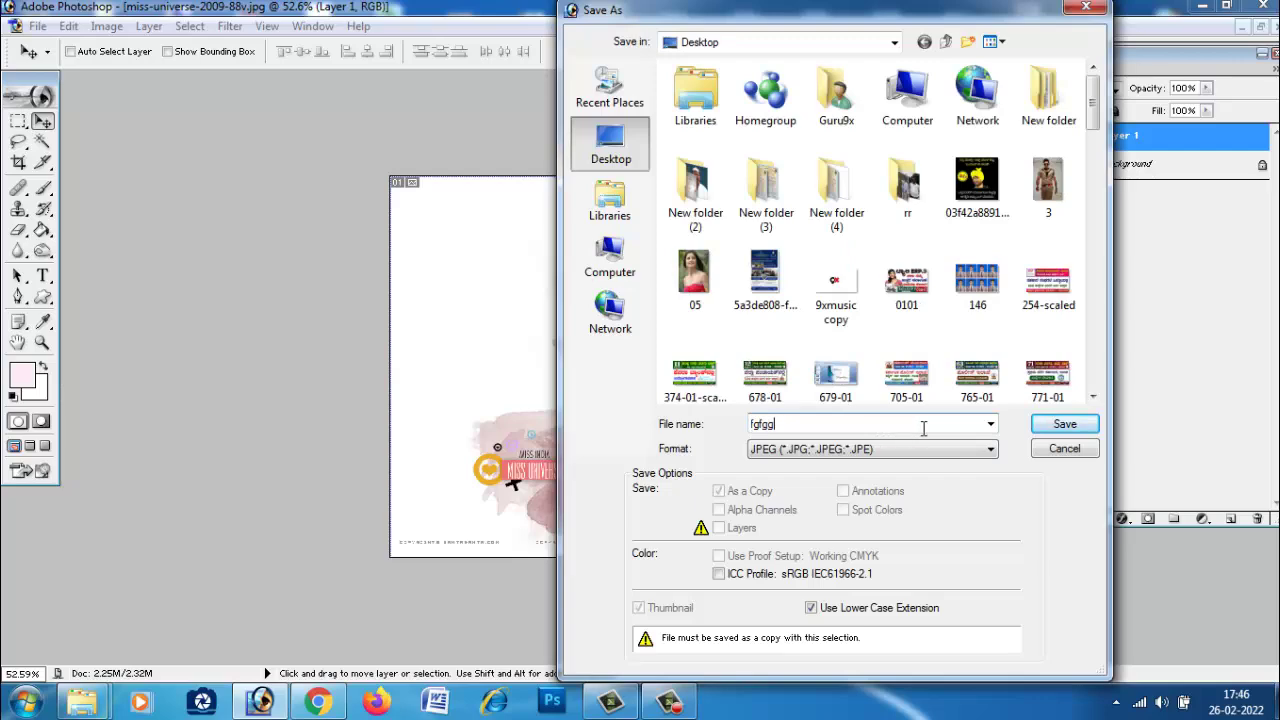
left_click(1064, 424)
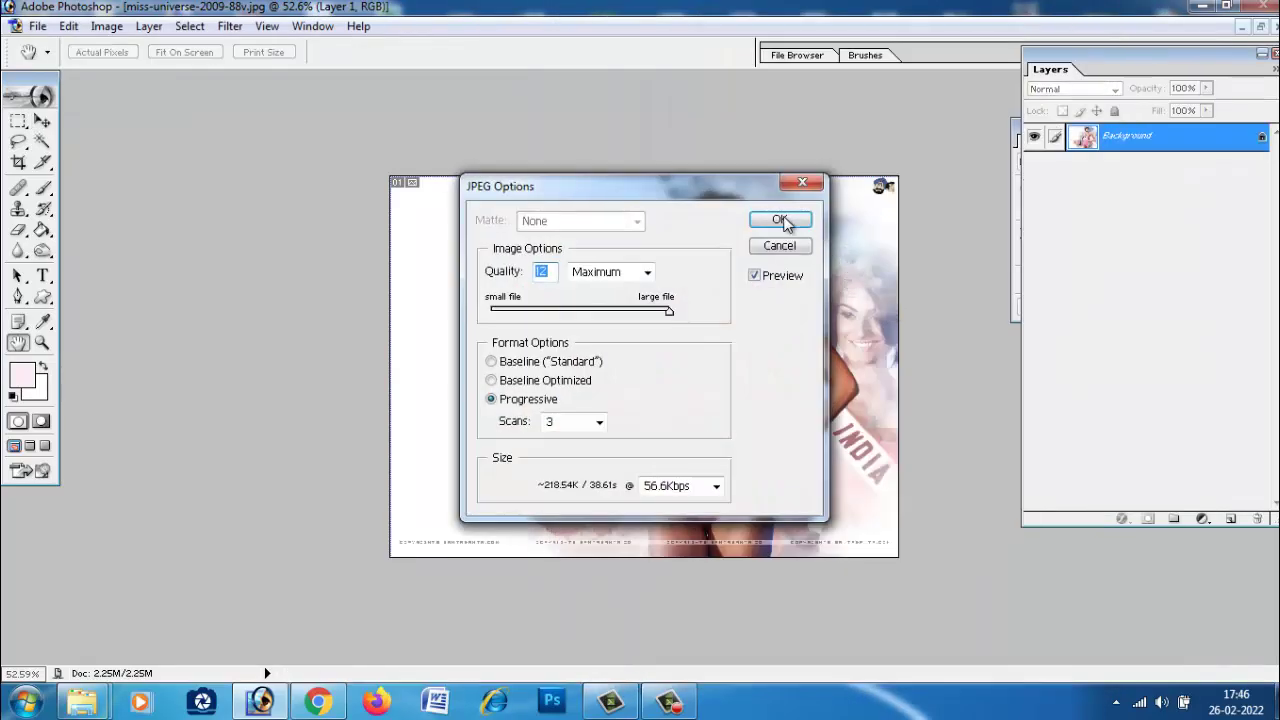
left_click(780, 220)
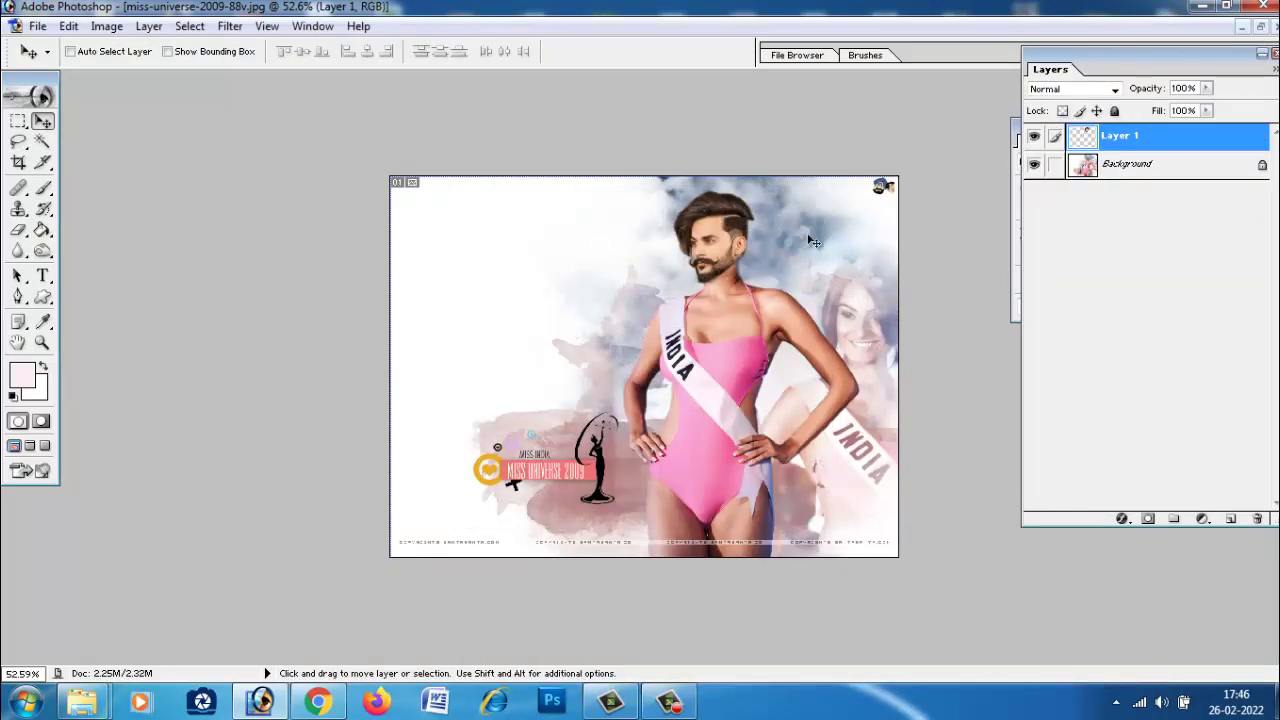
Step: Minimize Photoshop and view the saved fgfgg JPEG in ACDSee zoomed to 150%
left_click(1203, 8)
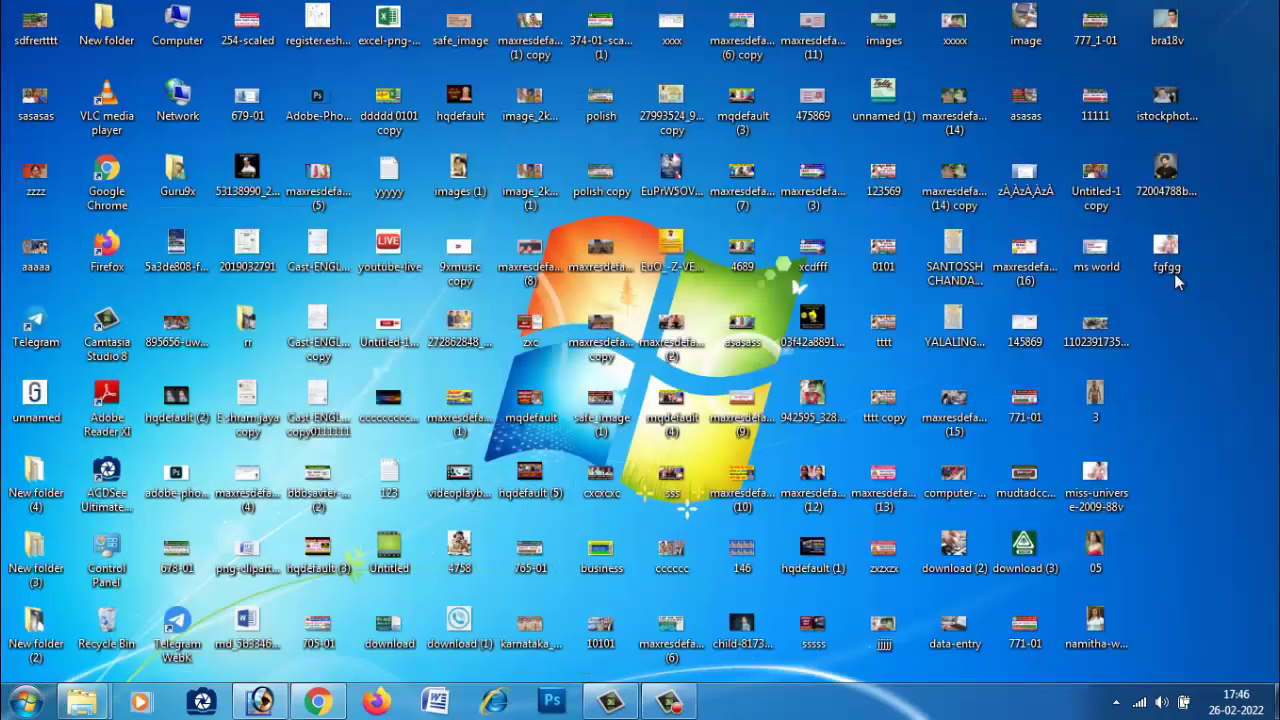
double_click(1172, 266)
left_click(806, 74)
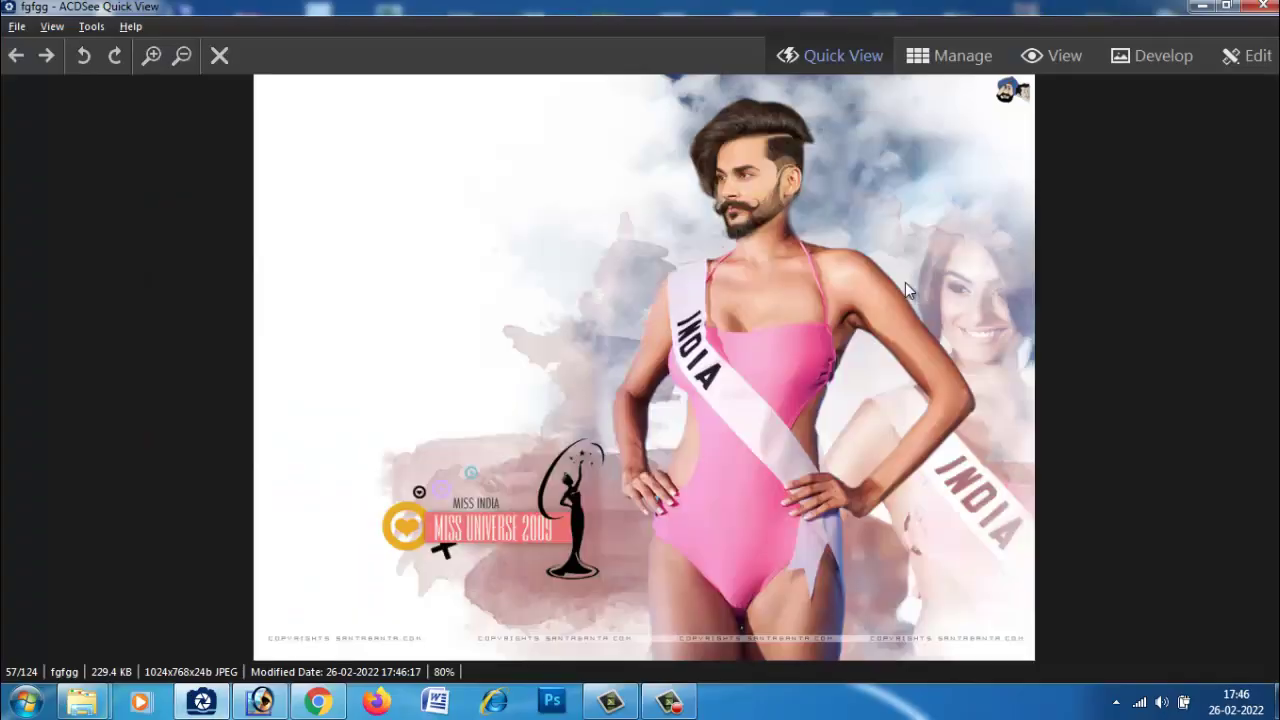
scroll(910, 300, "down", 2)
scroll(917, 321, "up", 2)
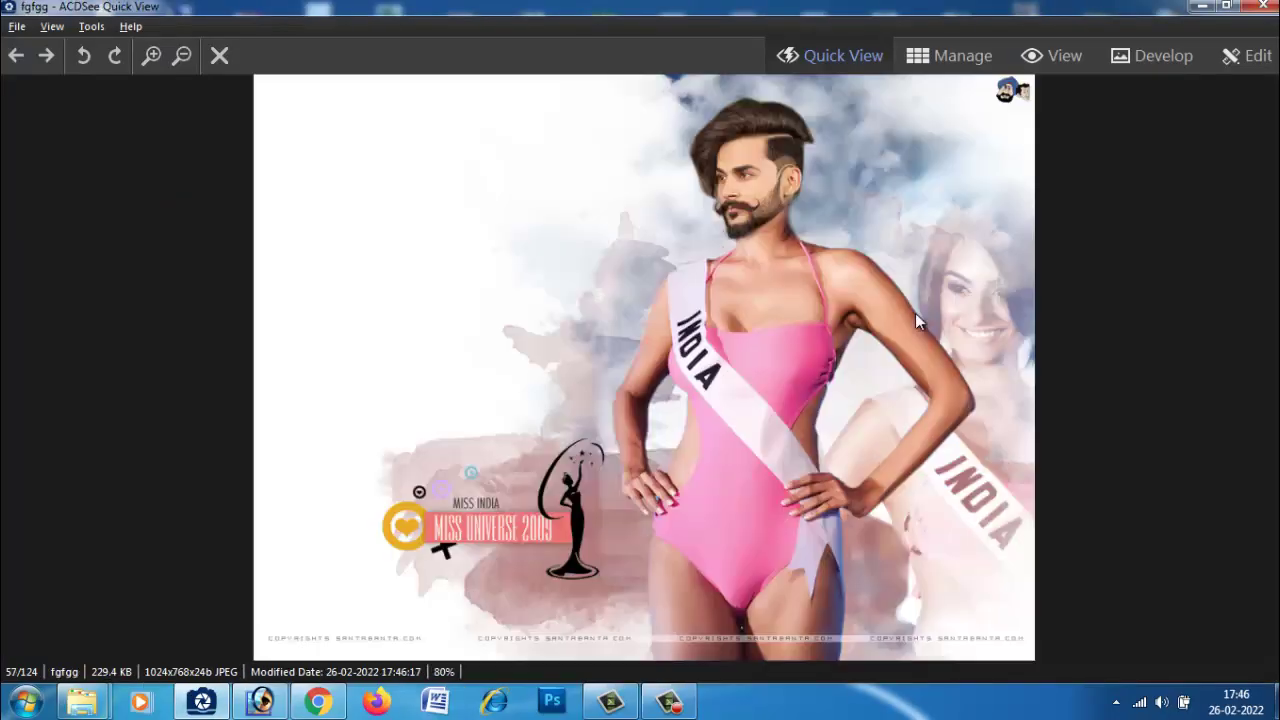
left_click(155, 53)
scroll(820, 461, "up", 3)
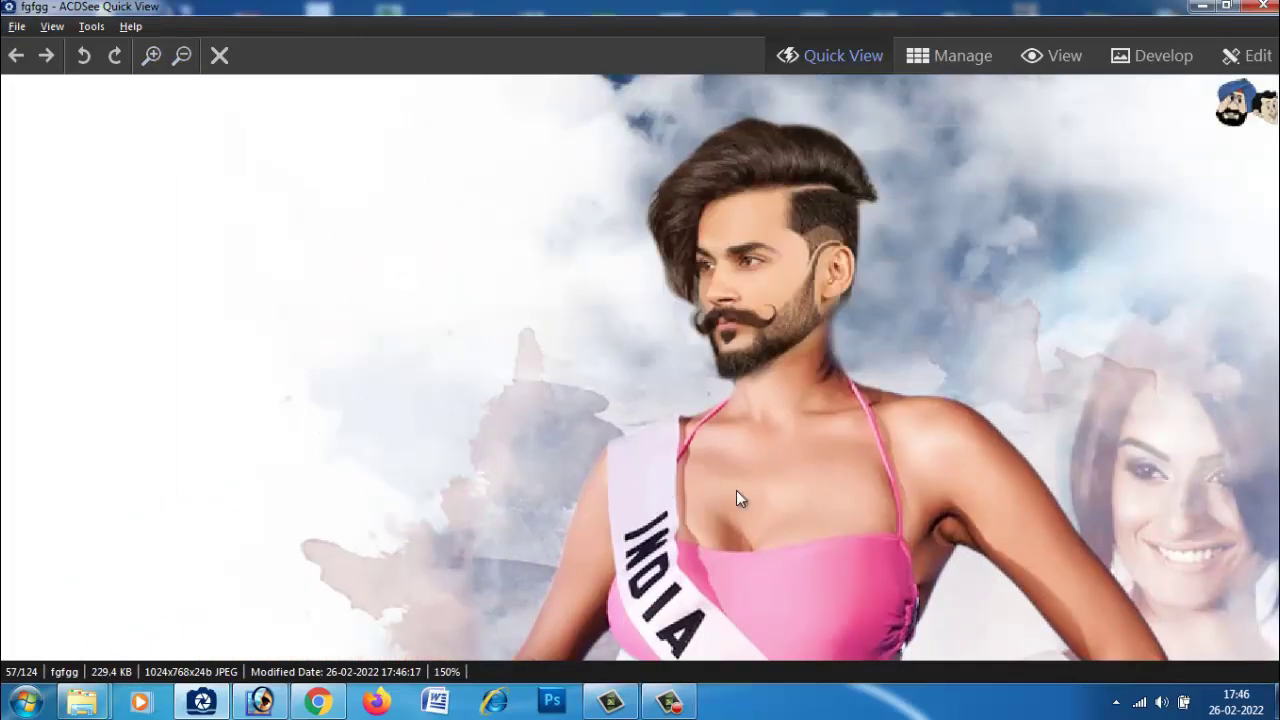
Step: Close fgfgg, open miss-universe-2009-88v in a restored window, and right-click fgfgg
left_click(1262, 6)
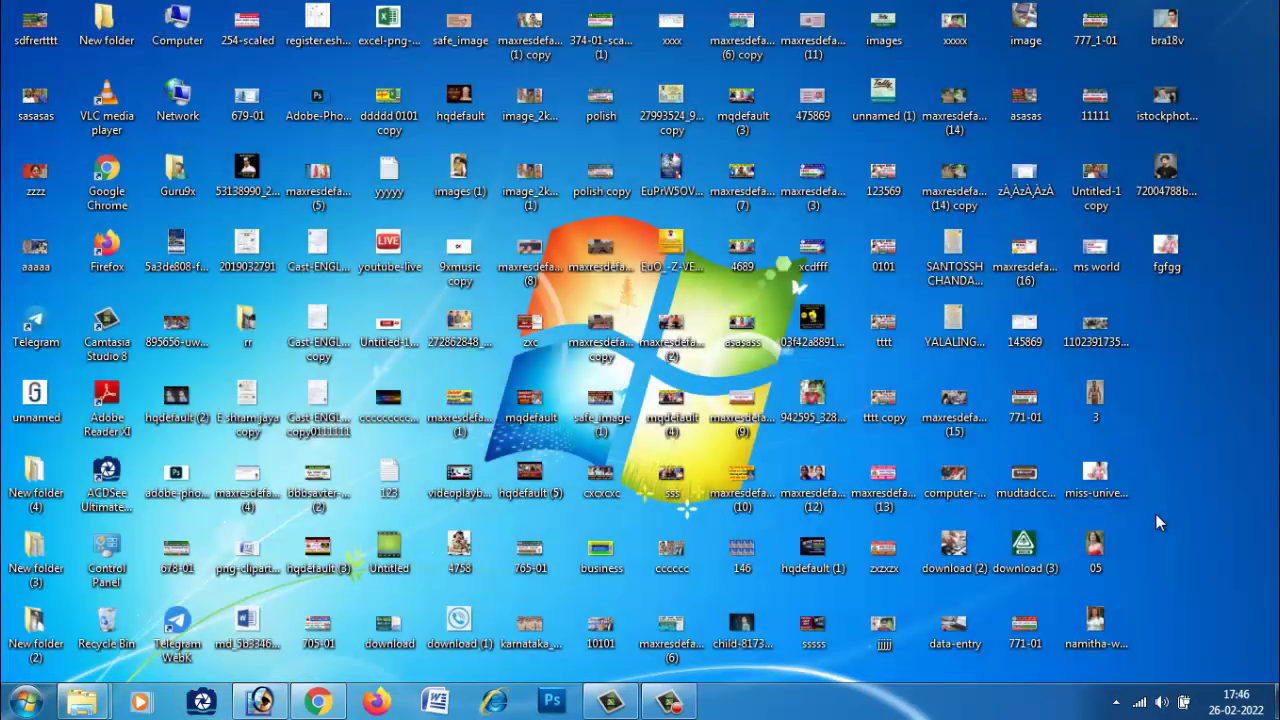
double_click(1092, 485)
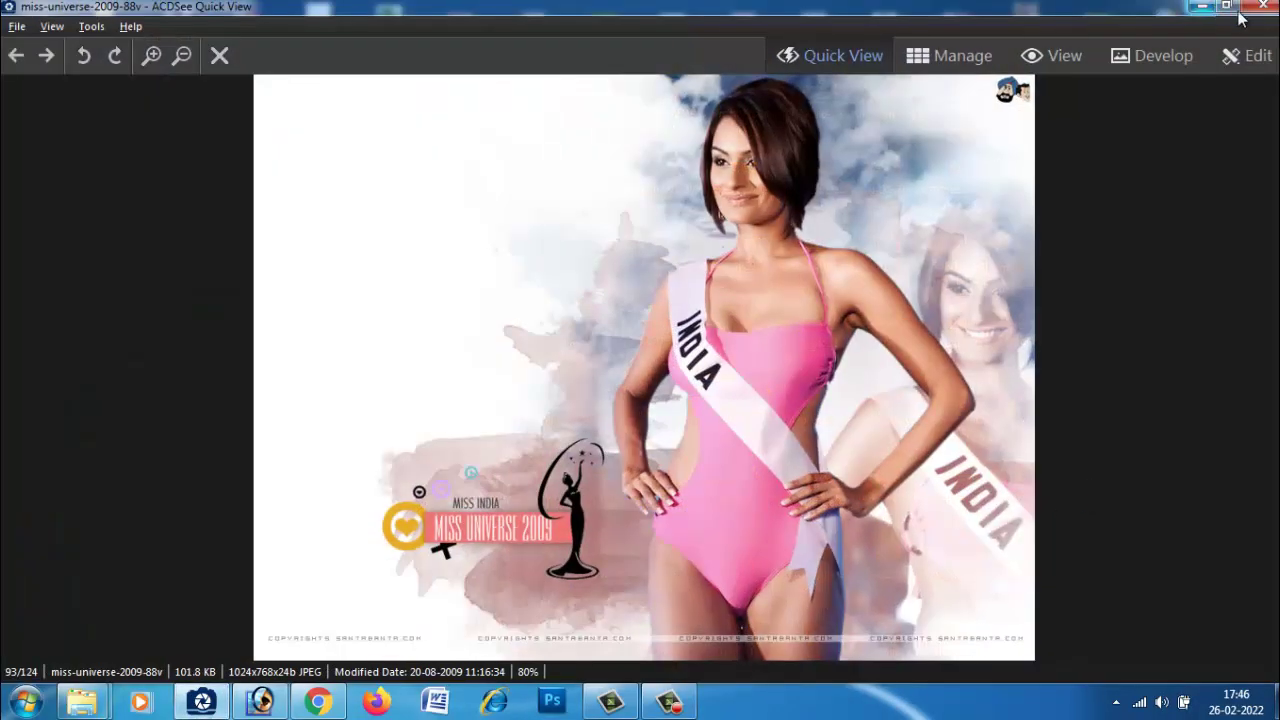
double_click(1147, 11)
right_click(1166, 252)
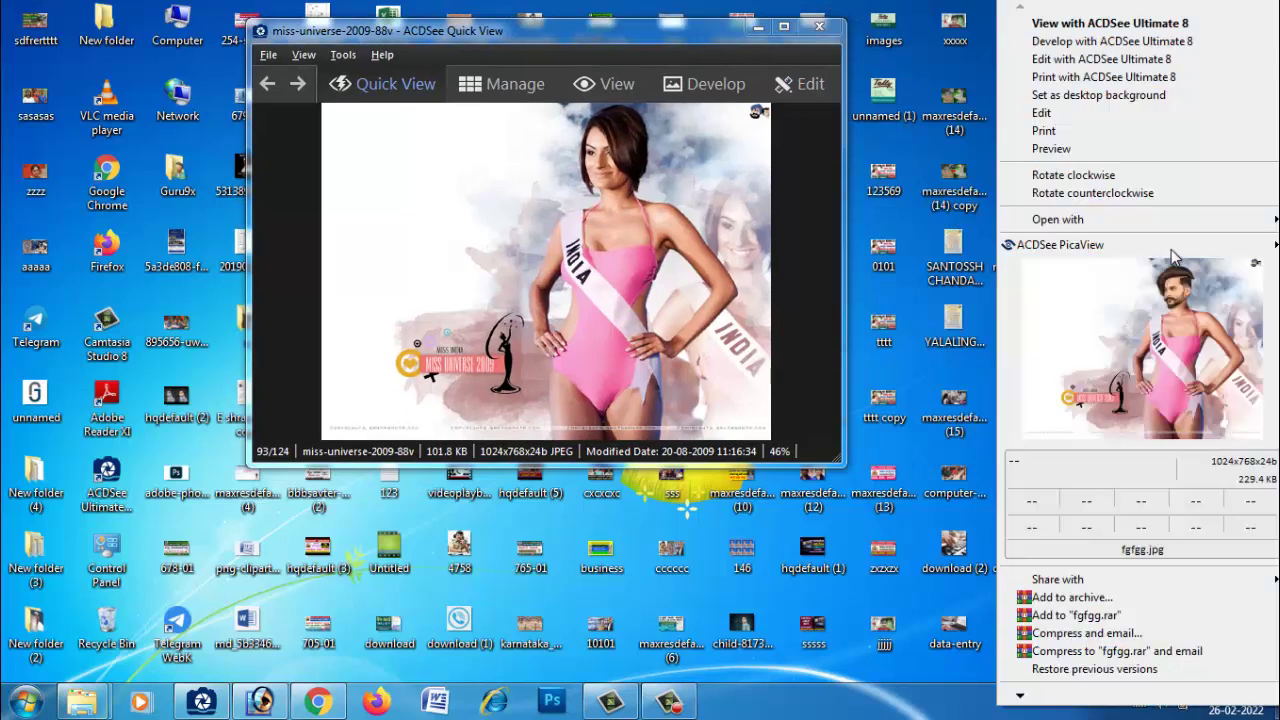
Step: Preview fgfgg in Windows Photo Viewer, reposition its window and zoom into the composite
left_click(1117, 158)
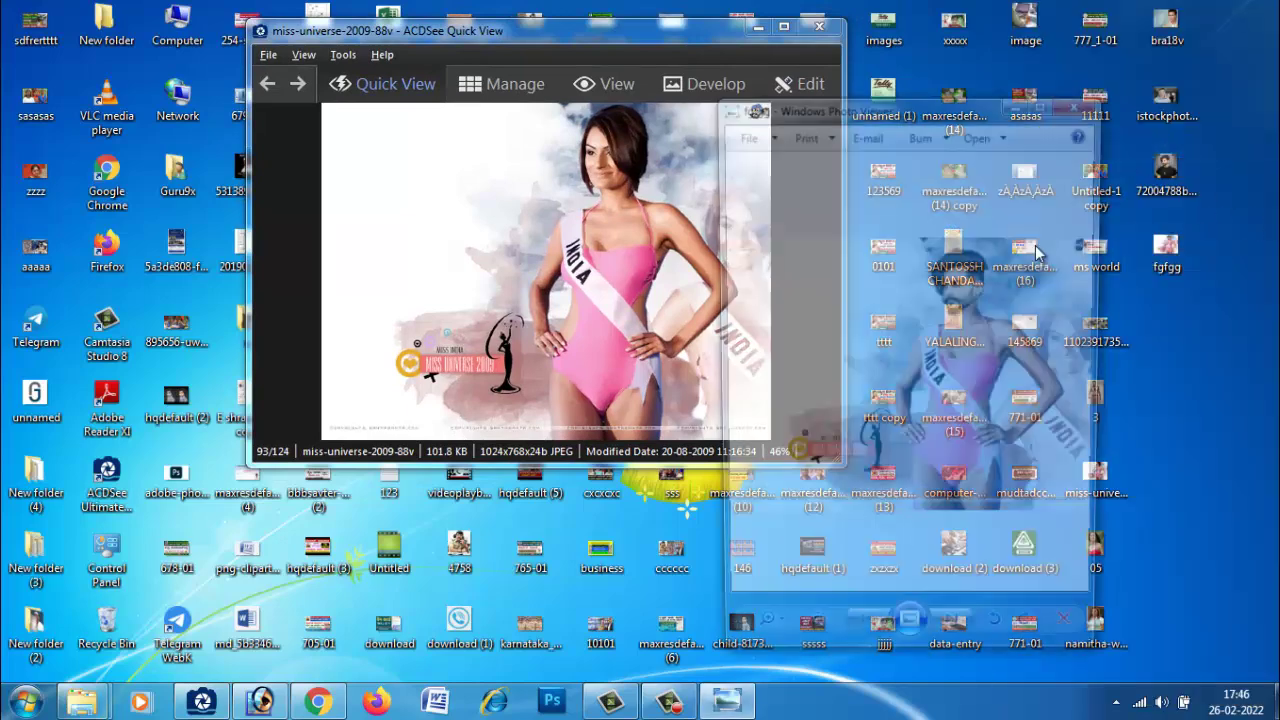
left_click_drag(898, 115, 928, 36)
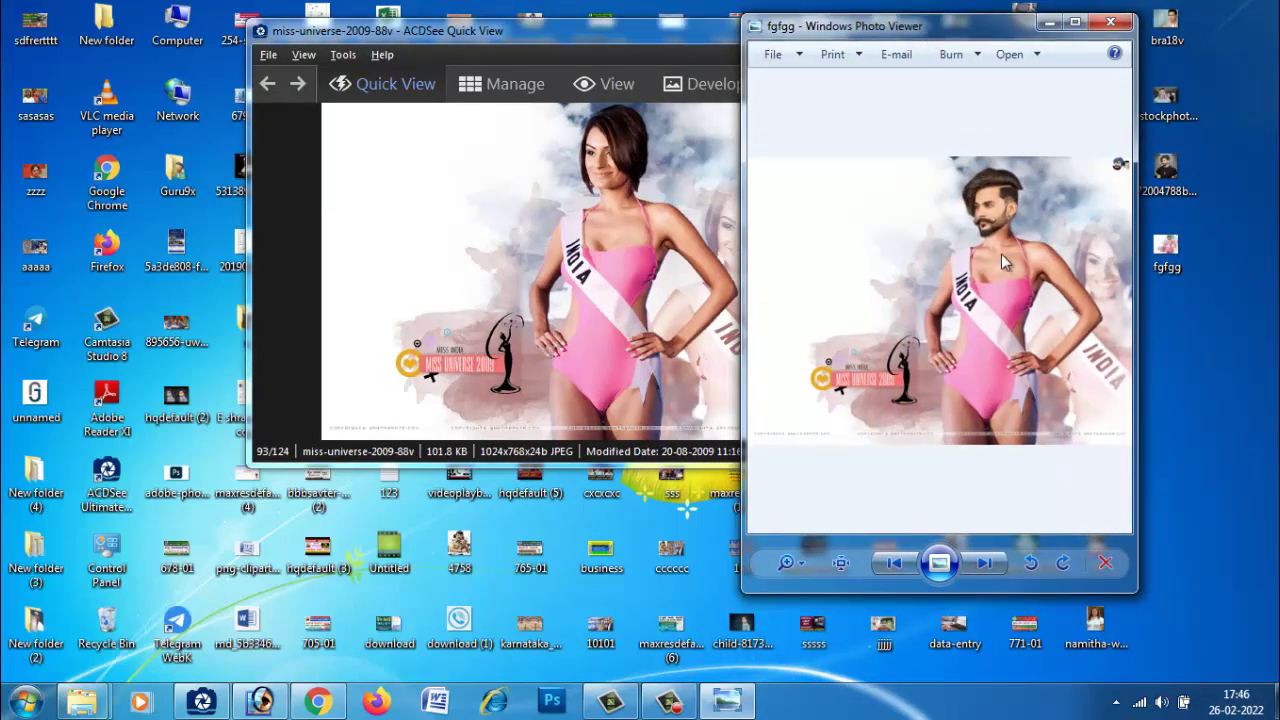
scroll(1004, 259, "up", 2)
scroll(1004, 259, "up", 1)
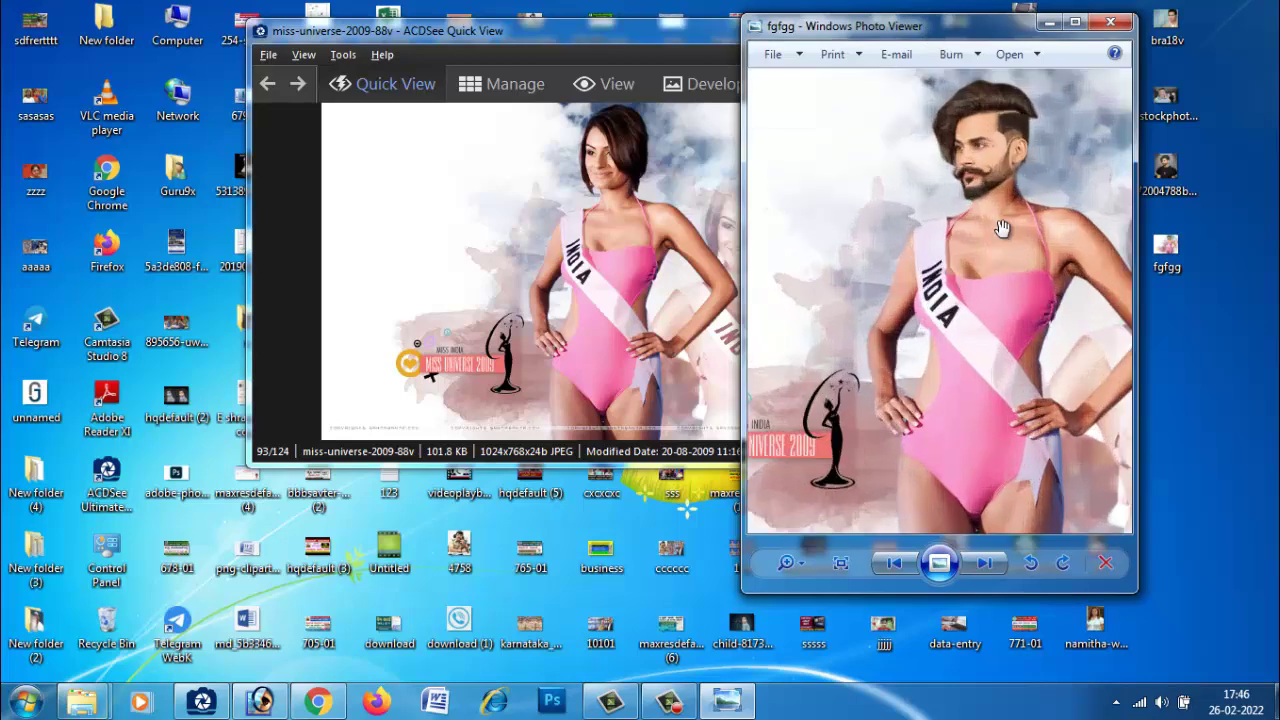
left_click_drag(1000, 225, 952, 233)
Step: Zoom the original photo to the face and reposition its window beside the composite
left_click(640, 254)
scroll(640, 254, "up", 2)
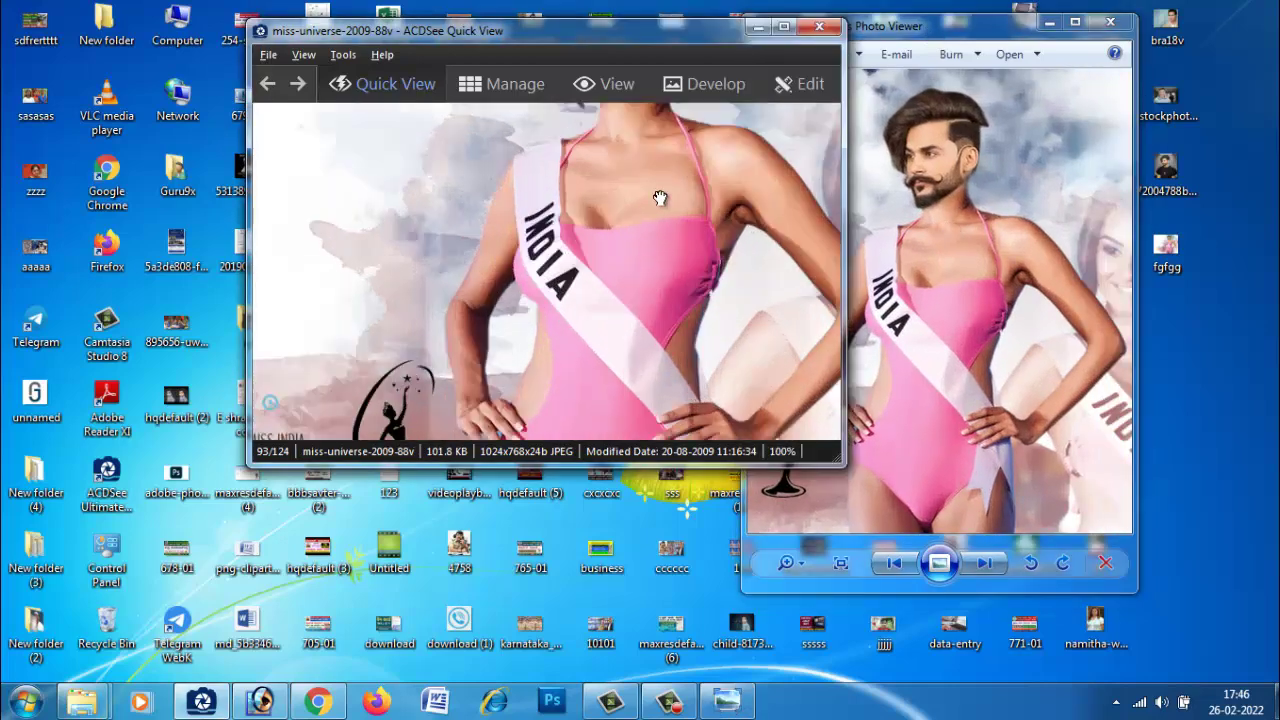
scroll(660, 200, "up", 2)
left_click_drag(668, 206, 658, 296)
left_click(995, 210)
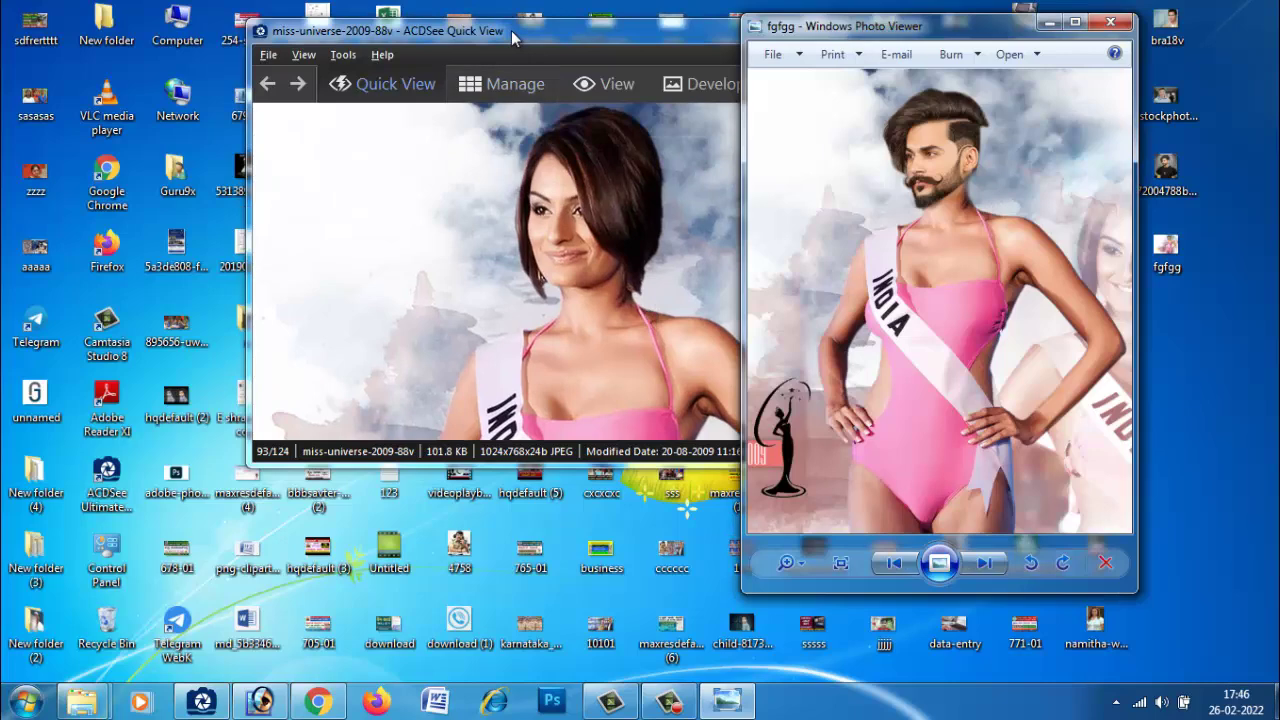
left_click_drag(496, 32, 363, 18)
left_click_drag(562, 20, 602, 34)
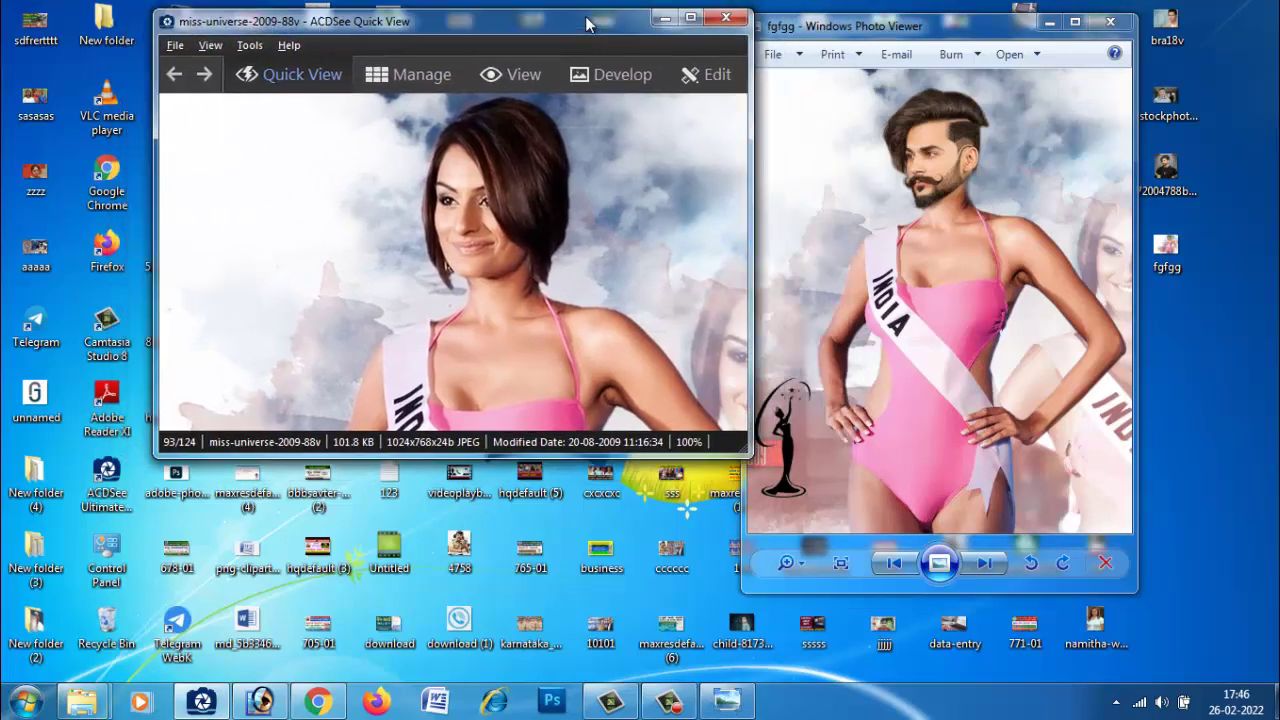
Step: Pan and zoom the composite, then bring the original back to front for comparison
left_click(925, 225)
left_click_drag(925, 225, 921, 234)
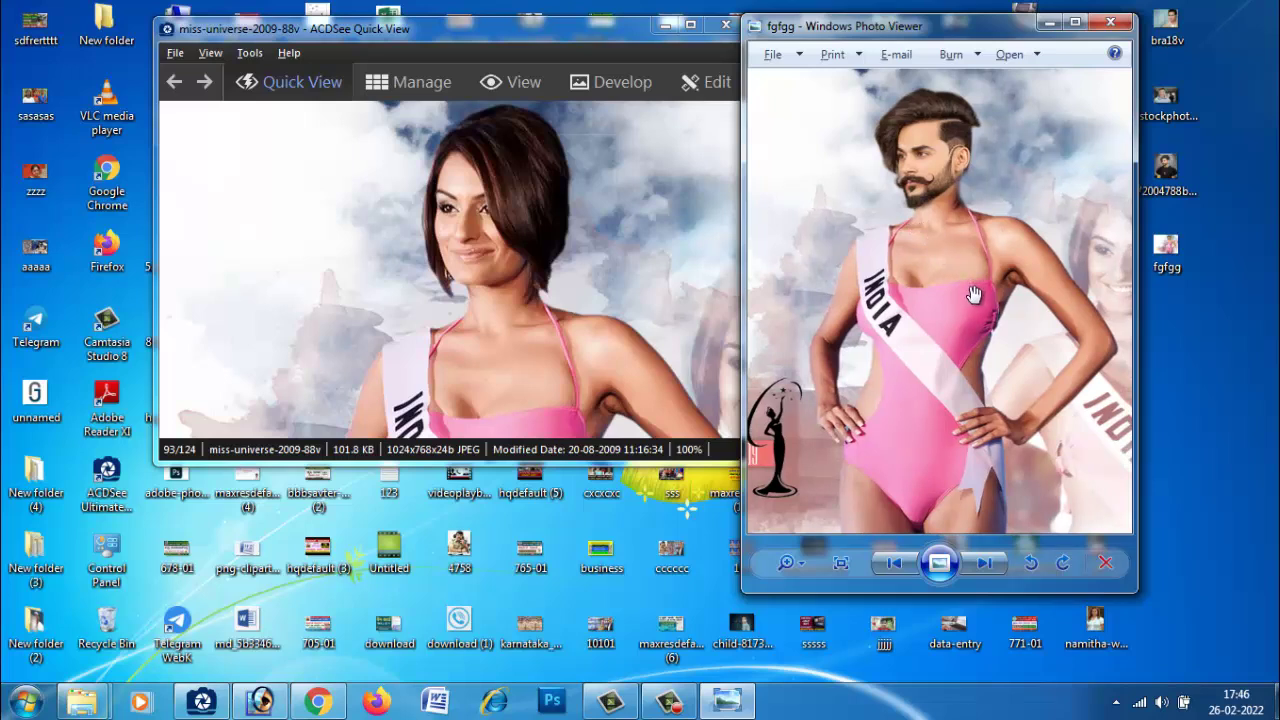
scroll(975, 293, "up", 1)
scroll(975, 293, "down", 3)
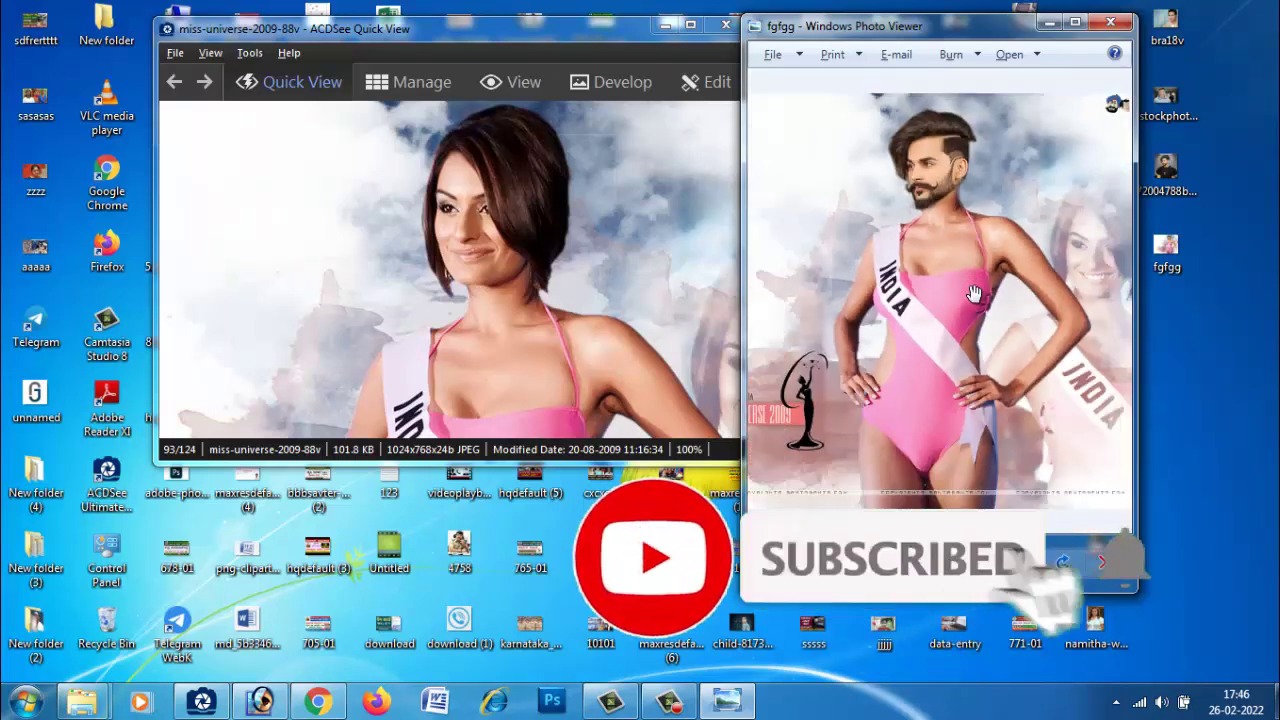
scroll(978, 292, "up", 1)
scroll(990, 288, "up", 1)
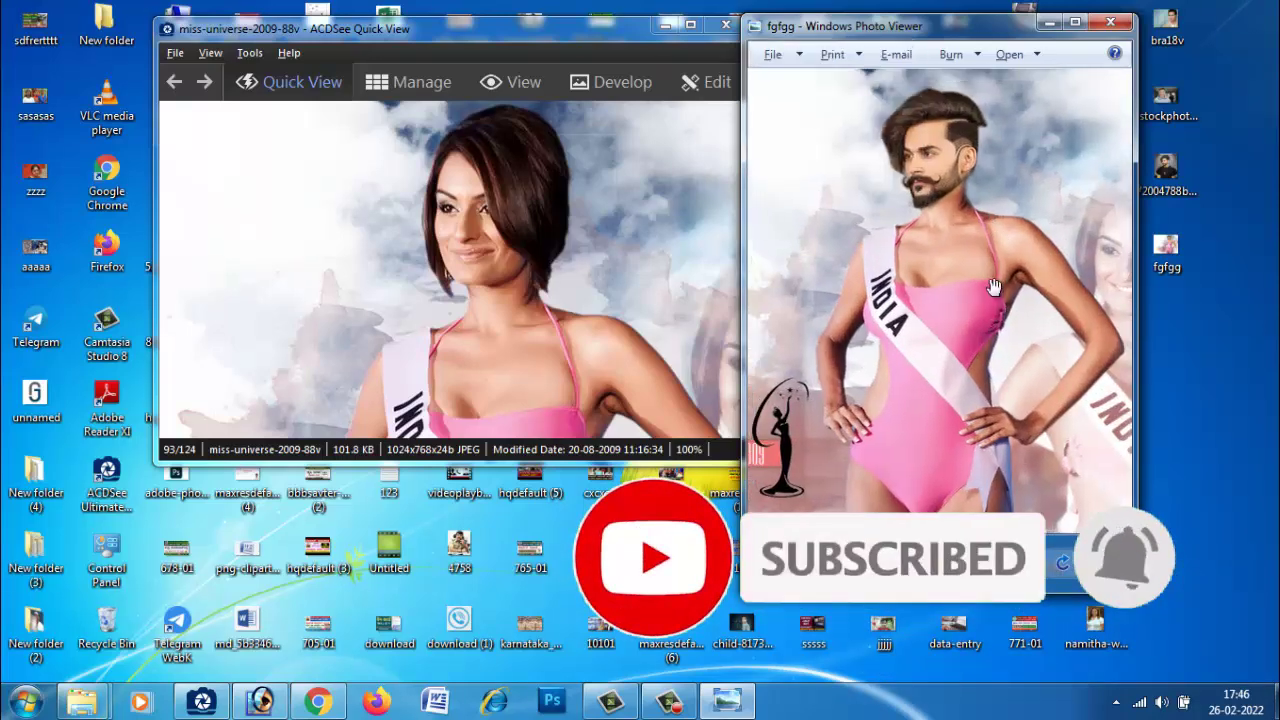
left_click(571, 263)
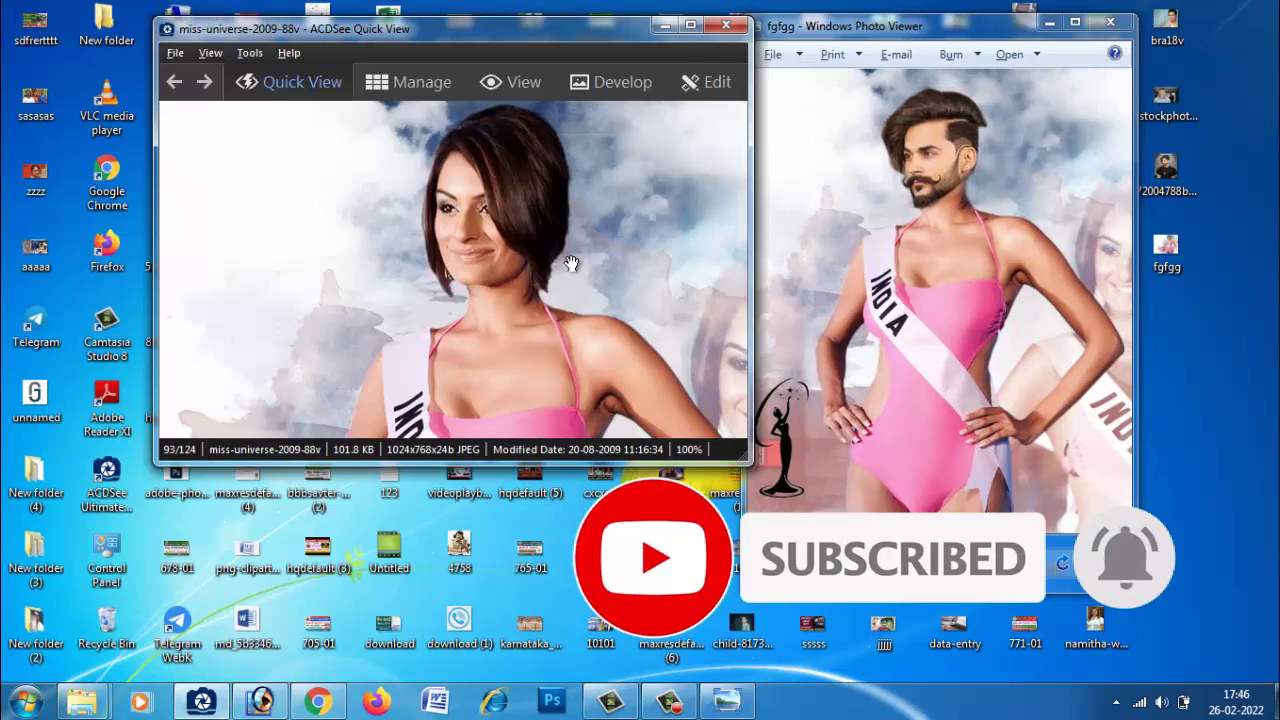